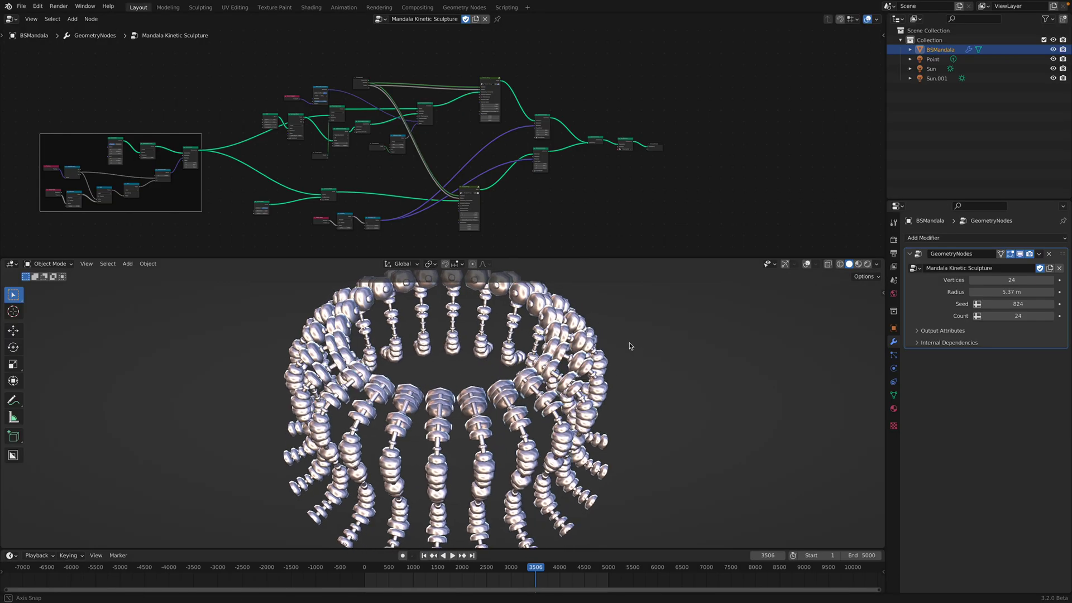
Show the viewport overlays and gizmos, and set the mandala's Vertices to 24 and Radius to 4.17 m
left_click_drag(645, 258, 642, 215)
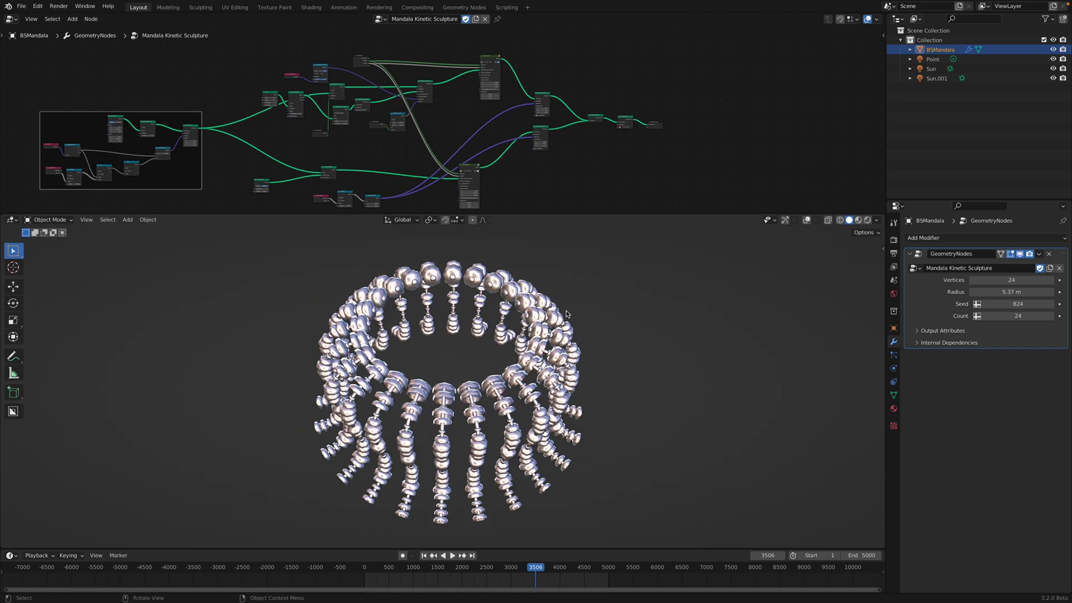
mouse_move(1011, 280)
left_mouse_down()
mouse_move(991, 280)
mouse_move(1033, 279)
left_mouse_up()
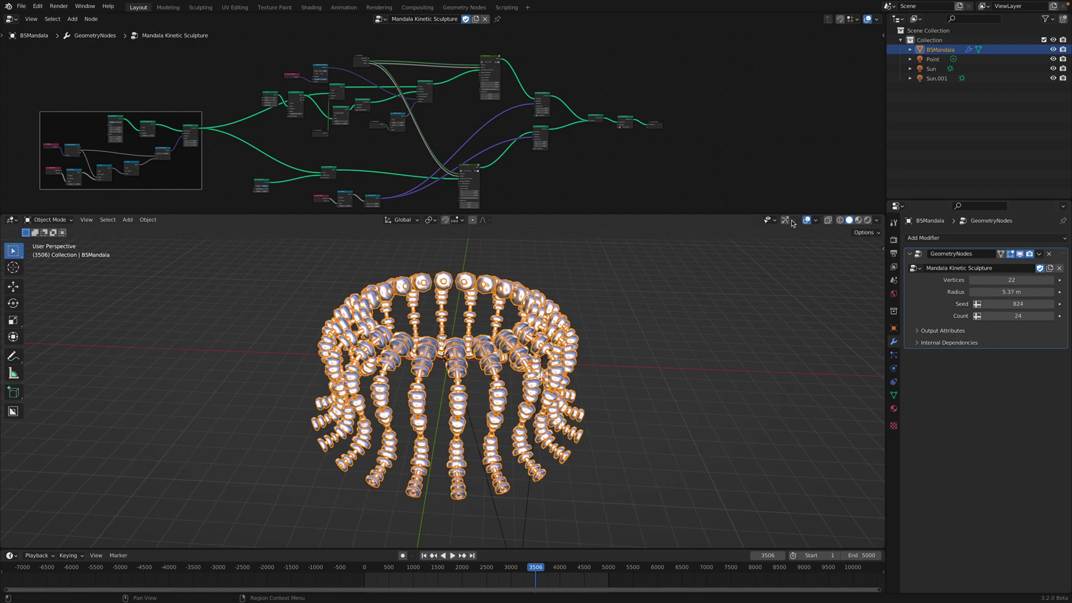
left_click(728, 318)
middle_click_drag(728, 318, 677, 359)
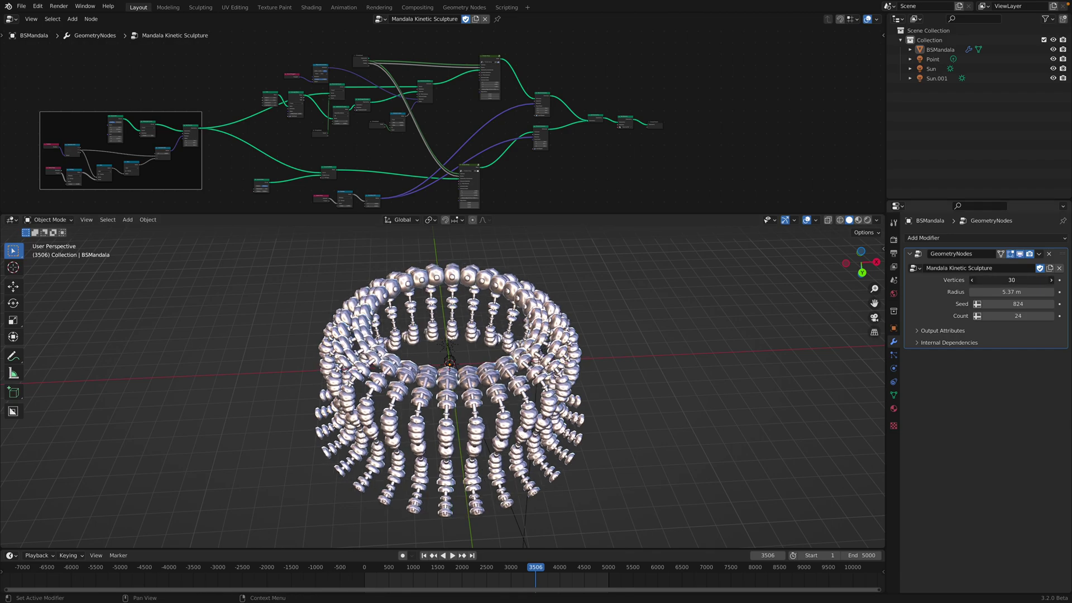
mouse_move(1012, 280)
left_mouse_down()
mouse_move(1039, 280)
mouse_move(988, 280)
mouse_move(1031, 280)
mouse_move(1015, 281)
mouse_move(1034, 291)
mouse_move(989, 292)
left_mouse_up()
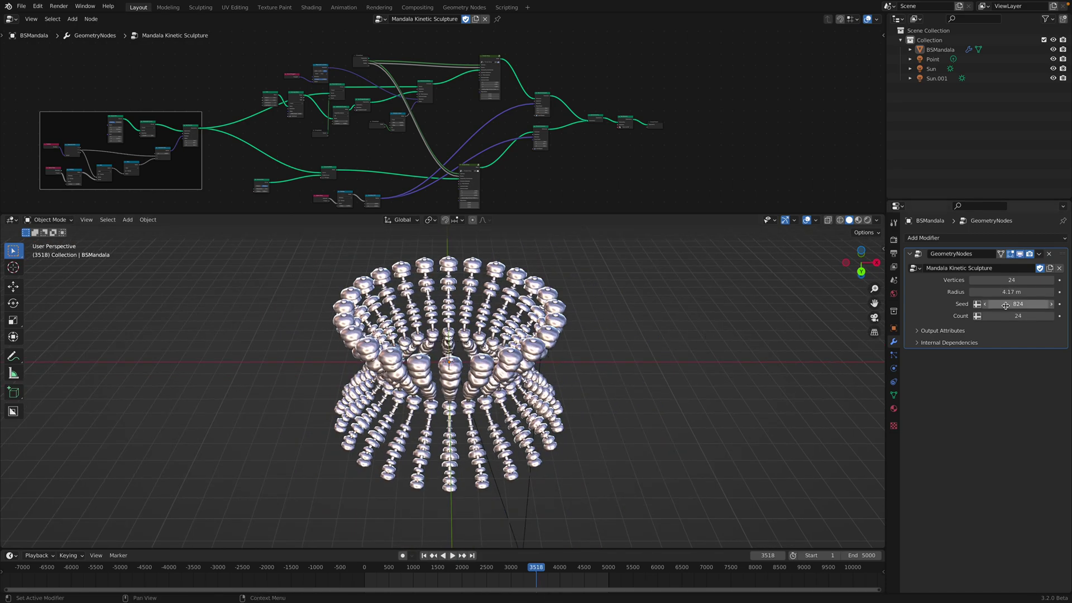
Set the mandala's Seed to 964 and preview the animation from below and above
middle_click_drag(677, 383, 570, 413)
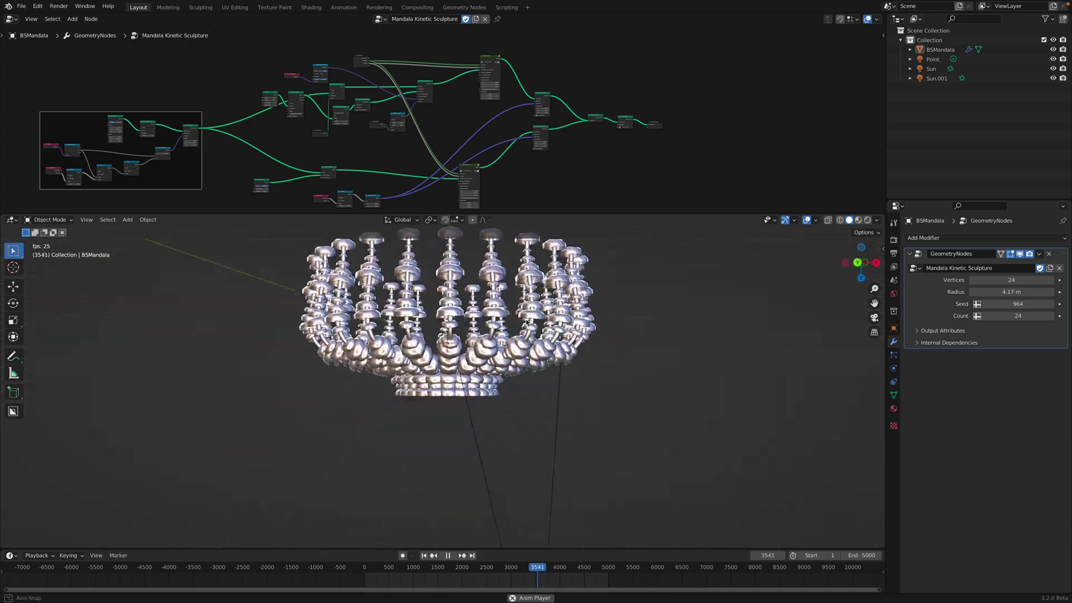
middle_click_drag(526, 322, 569, 358)
key("space")
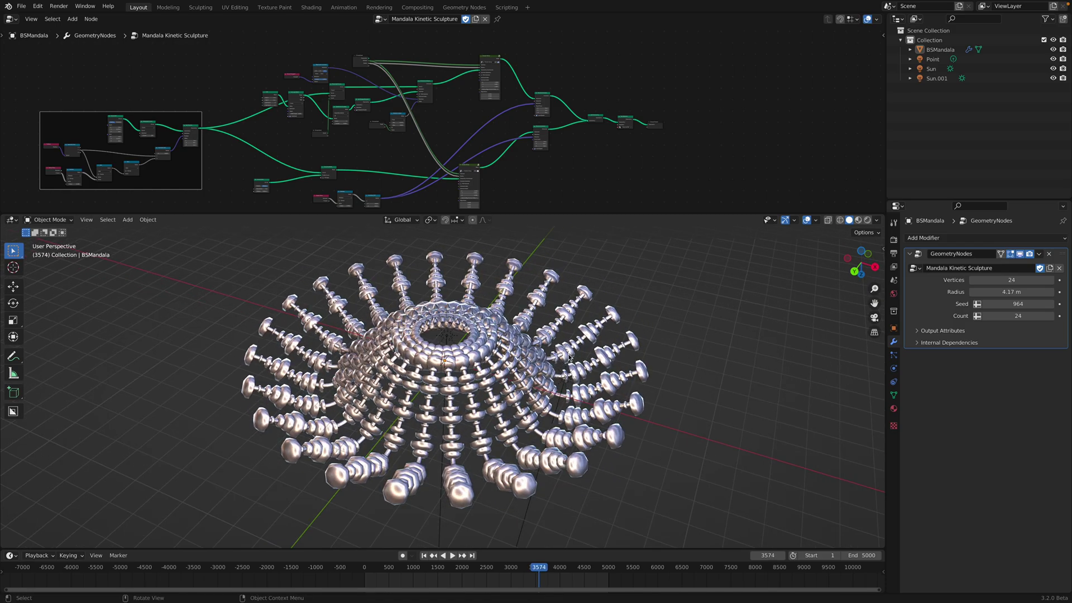
Set the mandala's Count to 44 and play the animation, viewing the sculpture from several angles
mouse_move(1018, 316)
left_mouse_down()
mouse_move(1045, 316)
mouse_move(950, 315)
left_mouse_up()
middle_click_drag(593, 329, 626, 338)
key("space")
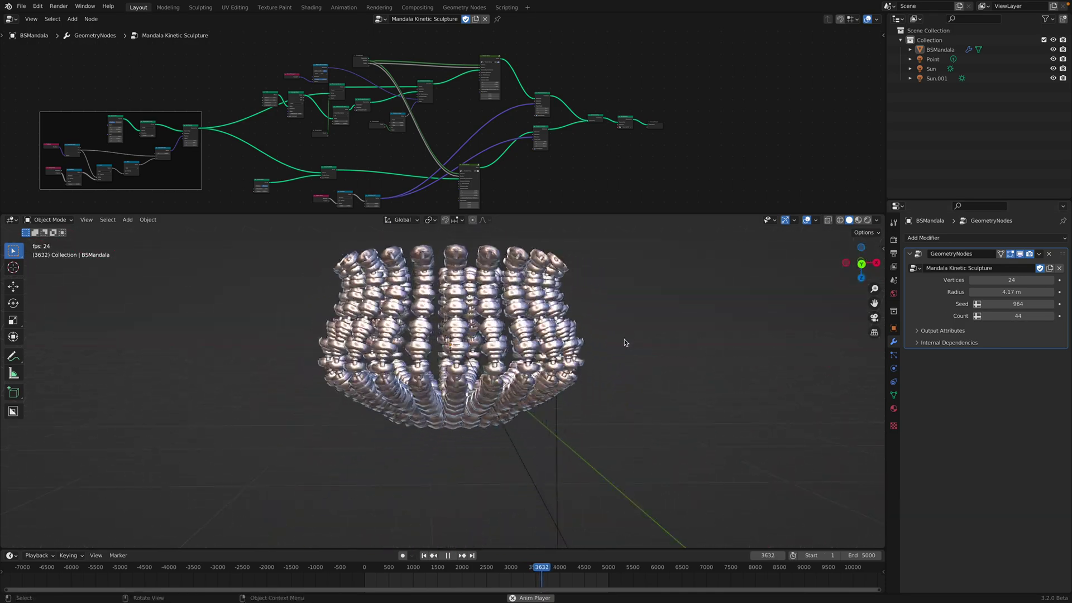
middle_click_drag(509, 334, 653, 347)
key("space")
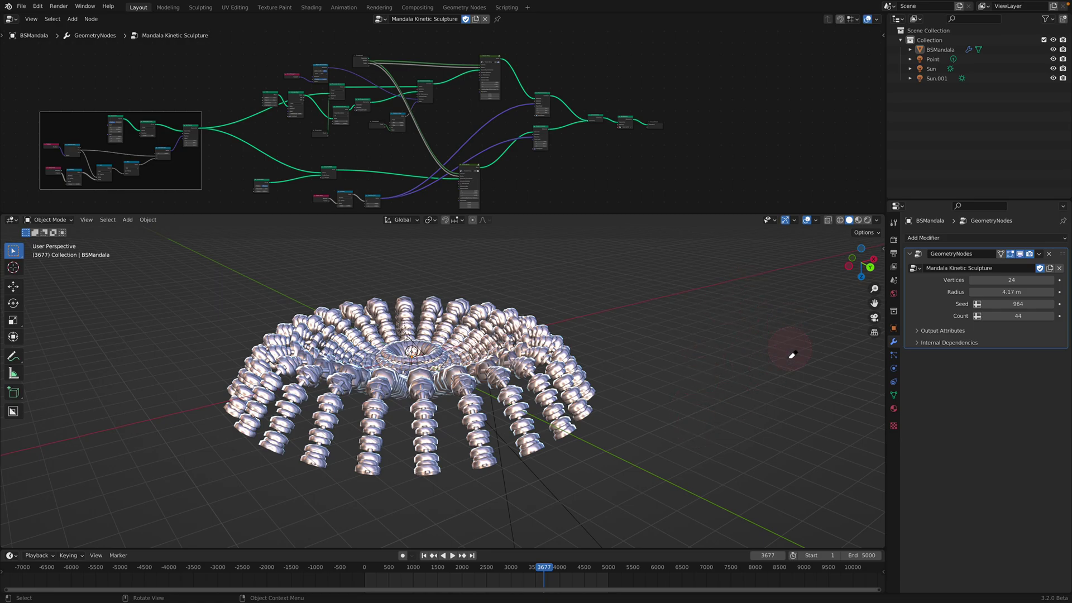
middle_click_drag(792, 355, 507, 312)
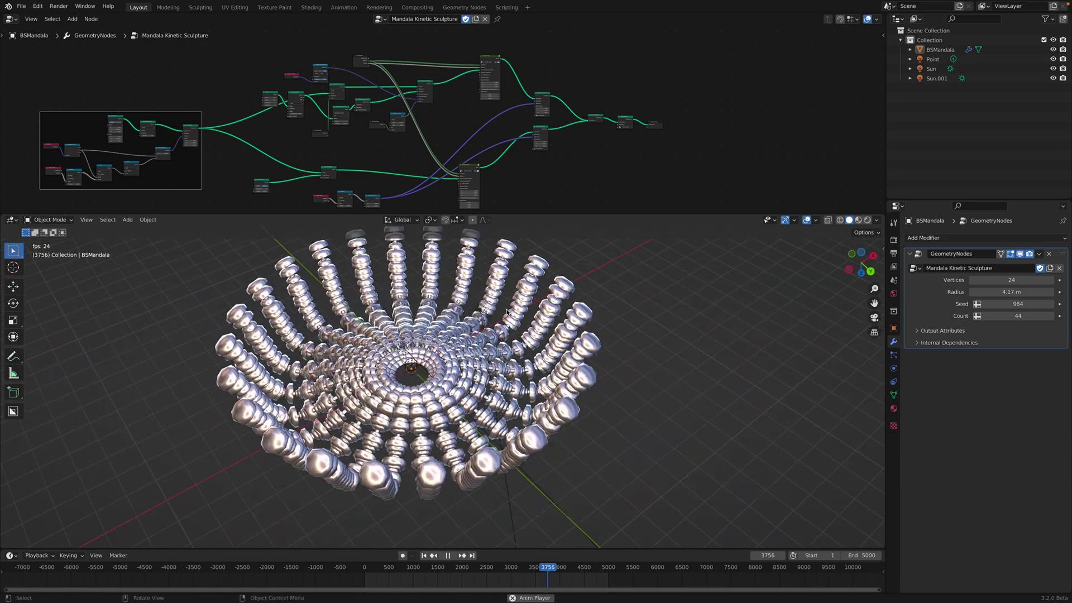
key("space")
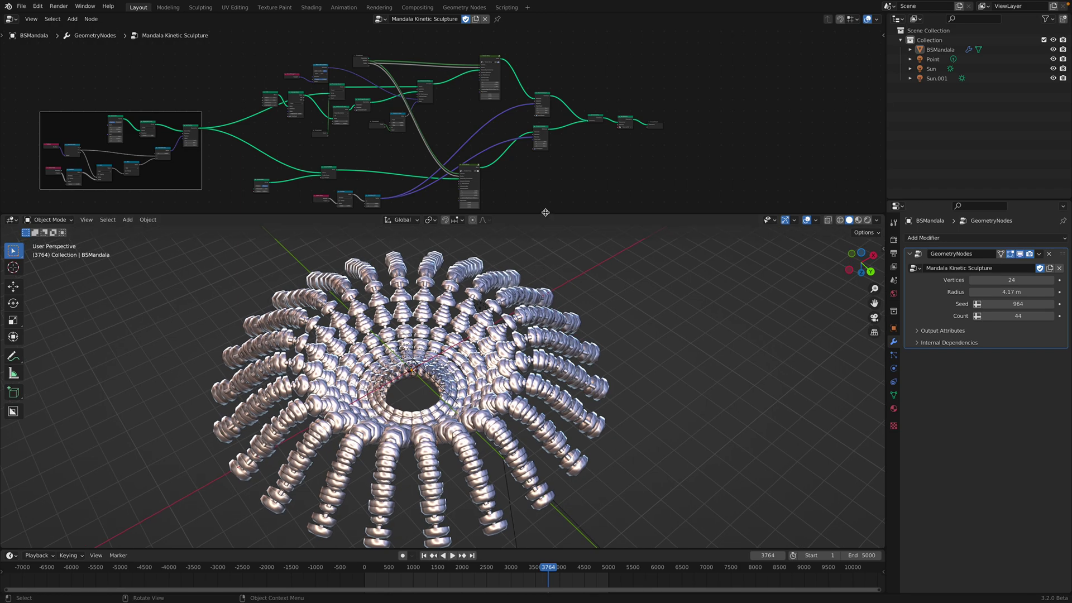
Play a short stretch of the animation and enlarge the node editor to bring the node tree into view
left_click_drag(545, 212, 547, 267)
mouse_move(463, 363)
middle_mouse_down()
mouse_move(424, 402)
mouse_move(462, 380)
mouse_move(504, 459)
mouse_move(511, 380)
mouse_move(500, 339)
mouse_move(498, 372)
middle_mouse_up()
key("space")
key("space")
middle_click_drag(370, 215, 455, 168)
scroll(455, 169, "up", 4)
middle_click_drag(574, 118, 421, 193)
left_click_drag(596, 268, 596, 361)
scroll(531, 223, "up", 3)
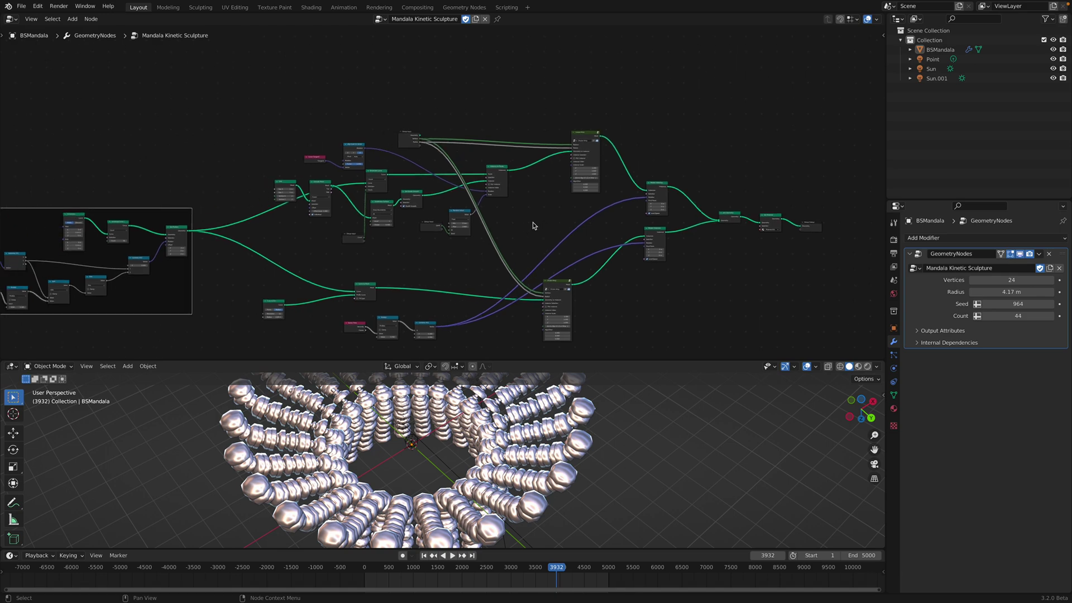
Examine the two Circular Array nodes and the Rotate Instances and Join Geometry nodes they feed
middle_click_drag(482, 184, 335, 167)
left_click_drag(425, 91, 424, 78)
middle_click_drag(439, 106, 400, 103)
scroll(397, 97, "up", 3)
left_click_drag(389, 83, 388, 79)
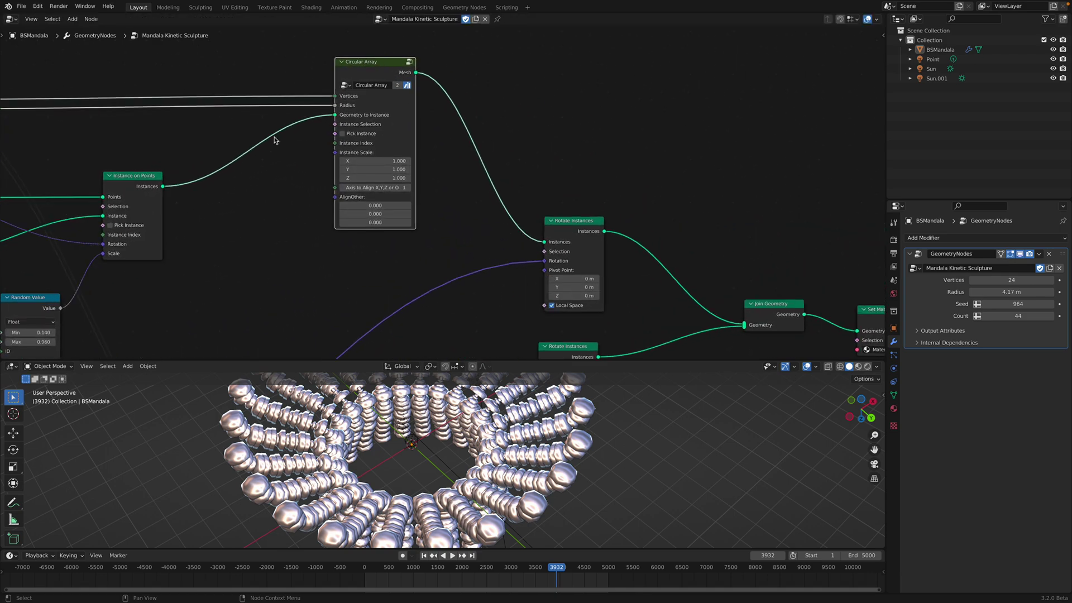
middle_click_drag(486, 180, 431, 117)
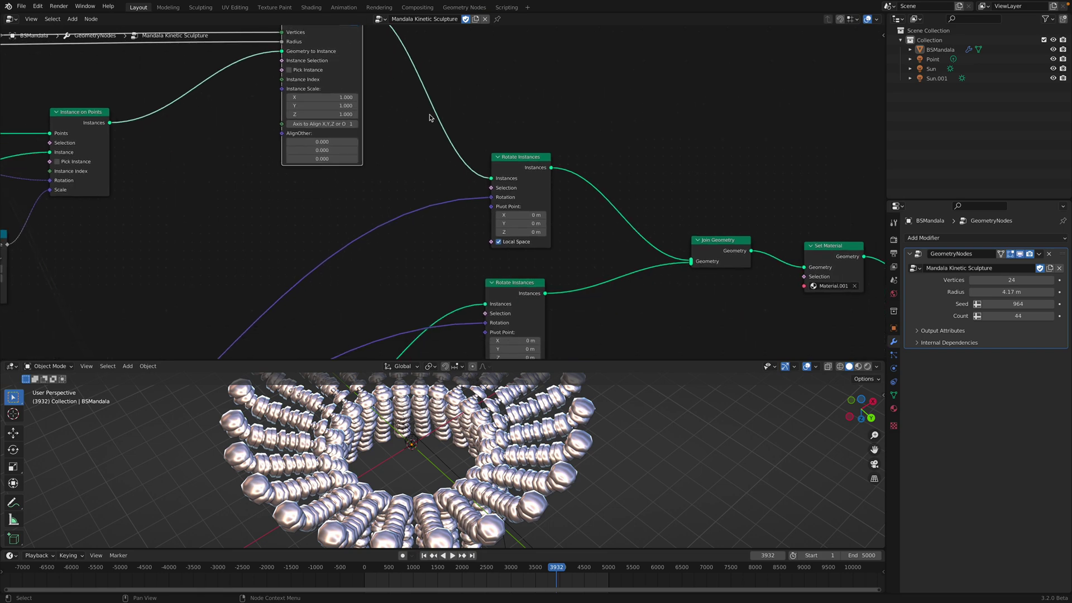
scroll(438, 245, "down", 3)
middle_click_drag(438, 248, 447, 170)
scroll(380, 260, "down", 3)
middle_click_drag(379, 259, 462, 196)
left_click_drag(407, 229, 467, 222)
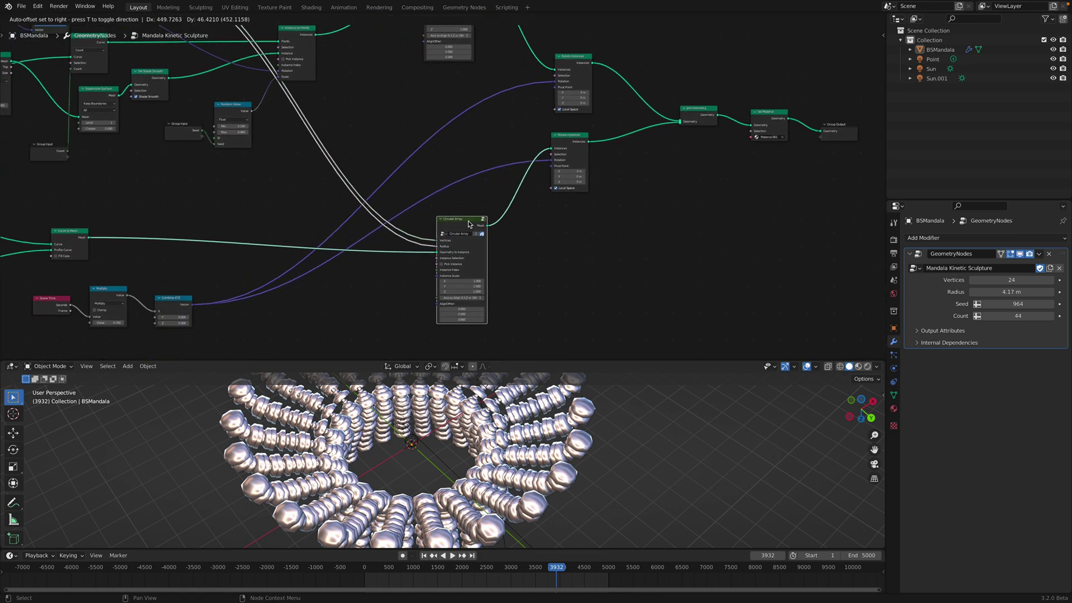
middle_click_drag(451, 69, 484, 188)
scroll(460, 162, "up", 2)
scroll(484, 188, "down", 3)
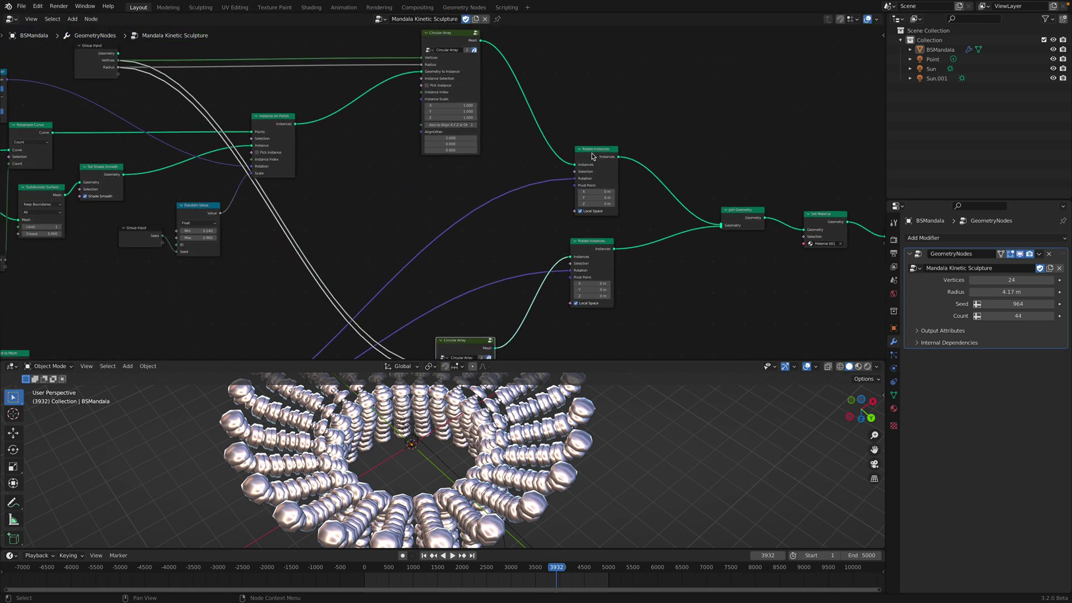
scroll(596, 191, "up", 3)
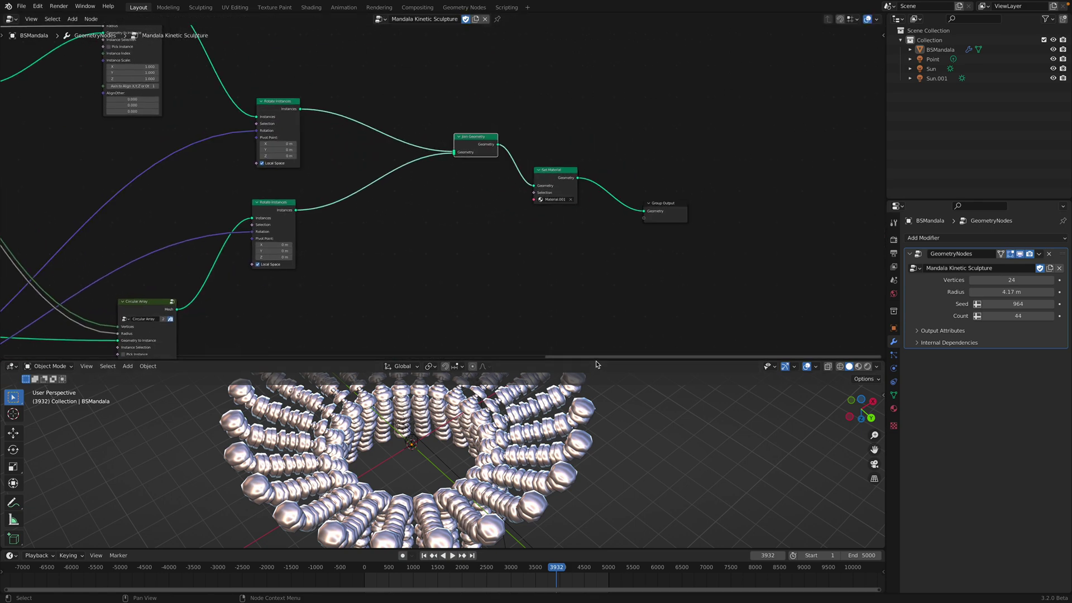
Mute the link from the upper Rotate Instances node to Join Geometry
left_click_drag(593, 360, 593, 287)
middle_click_drag(575, 385, 529, 437)
middle_click_drag(495, 177, 513, 229)
left_click_drag(498, 159, 482, 168)
middle_click_drag(412, 155, 470, 145)
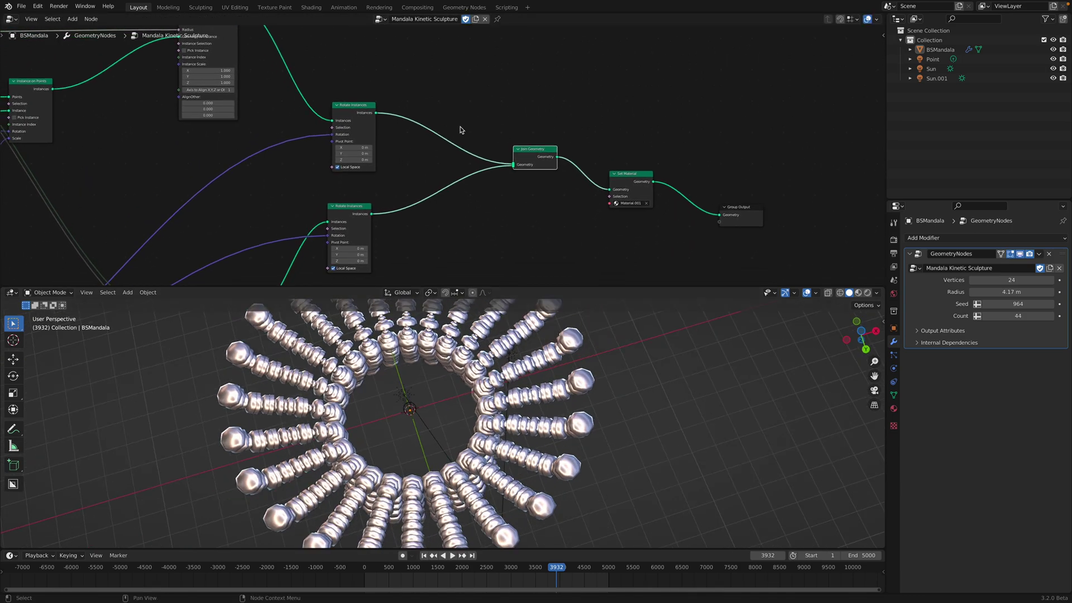
scroll(460, 129, "up", 1)
right_click_drag(440, 119, 426, 149, "ctrl+alt")
mouse_move(454, 98)
right_mouse_down("ctrl+alt")
mouse_move(441, 154)
mouse_move(450, 150)
mouse_move(431, 162)
right_mouse_up("ctrl+alt")
right_click_drag(441, 173, 445, 210, "ctrl+alt")
middle_click_drag(450, 214, 445, 199)
right_click_drag(446, 105, 438, 140, "ctrl+alt")
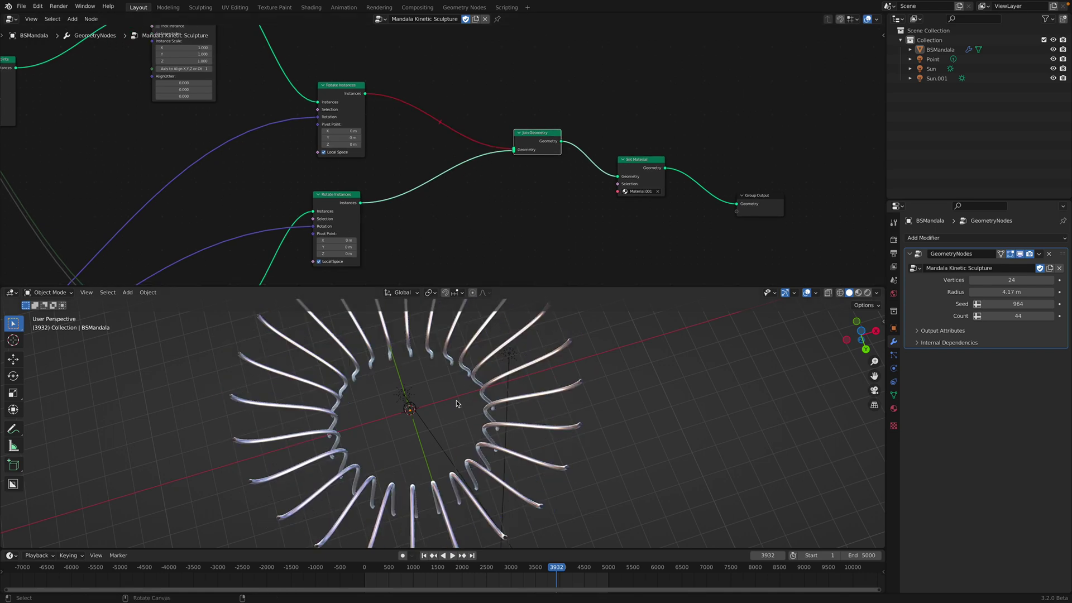
Preview the animation of the bare tubes and unmute the link from the upper Rotate Instances node
mouse_move(456, 403)
middle_mouse_down()
mouse_move(469, 342)
mouse_move(497, 356)
mouse_move(511, 383)
mouse_move(495, 357)
mouse_move(456, 420)
mouse_move(451, 388)
middle_mouse_up()
key("space")
right_click_drag(444, 121, 450, 161, "ctrl")
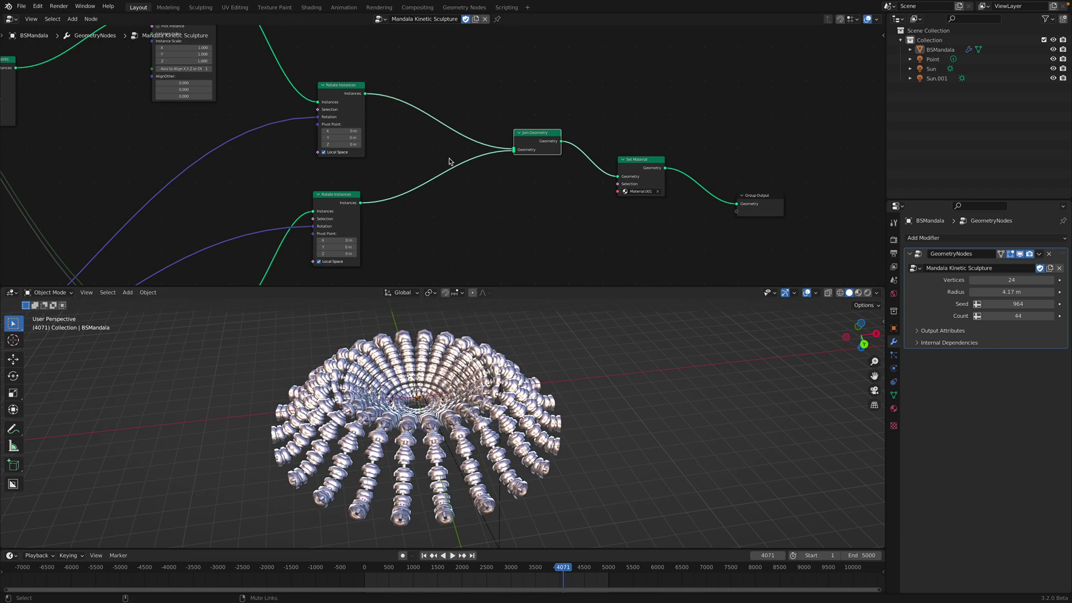
Set the mandala's Count to 56 and Seed to 1030
scroll(470, 367, "up", 2)
middle_click_drag(469, 367, 482, 354)
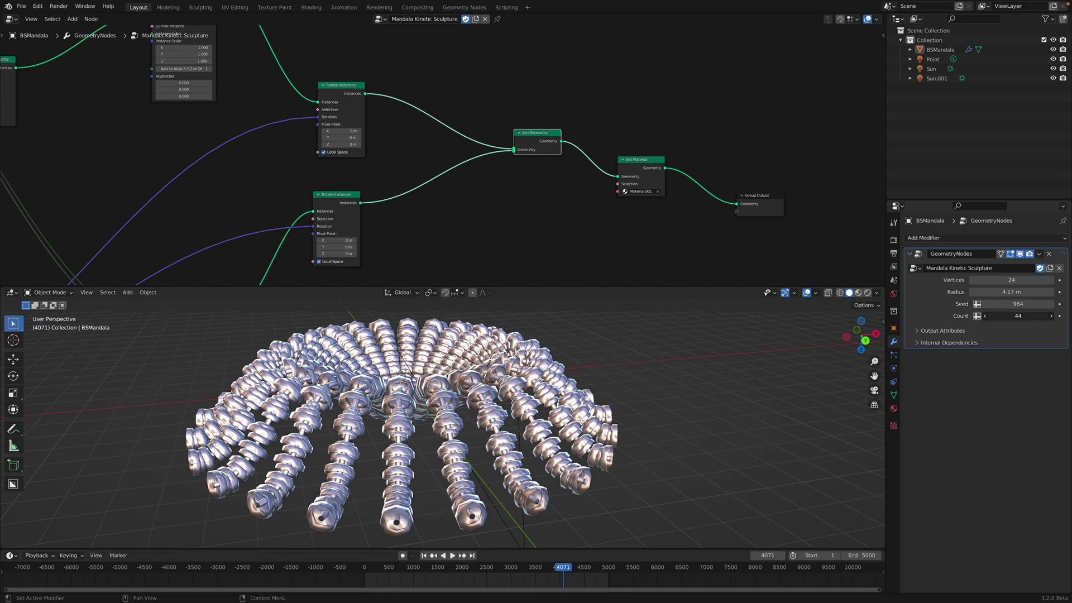
mouse_move(1017, 316)
left_mouse_down()
mouse_move(1057, 316)
mouse_move(1006, 316)
mouse_move(1044, 303)
left_mouse_up()
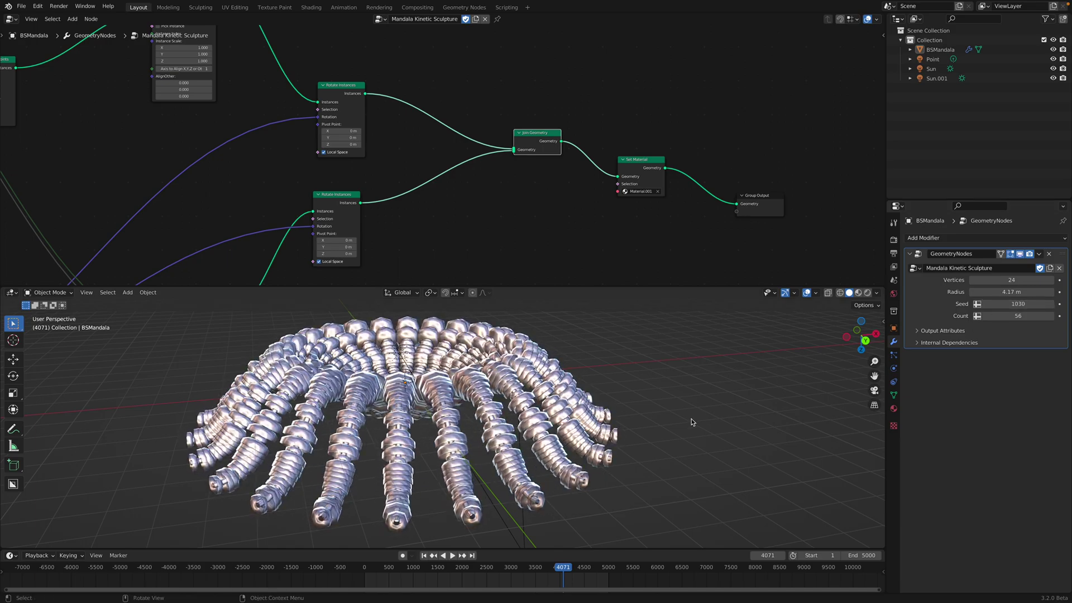
Play the animation while viewing the sculpture from steeper angles, and save the file
middle_click_drag(607, 386, 576, 448)
key("space")
mouse_move(530, 420)
middle_mouse_down()
mouse_move(524, 440)
mouse_move(536, 417)
middle_mouse_up()
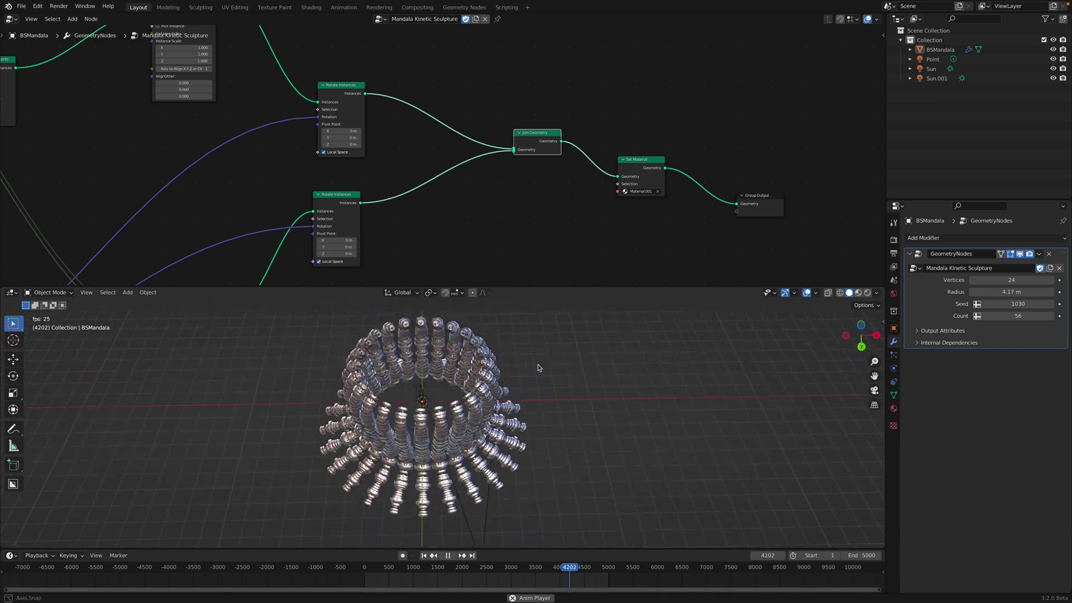
middle_click_drag(538, 367, 542, 428)
key("space")
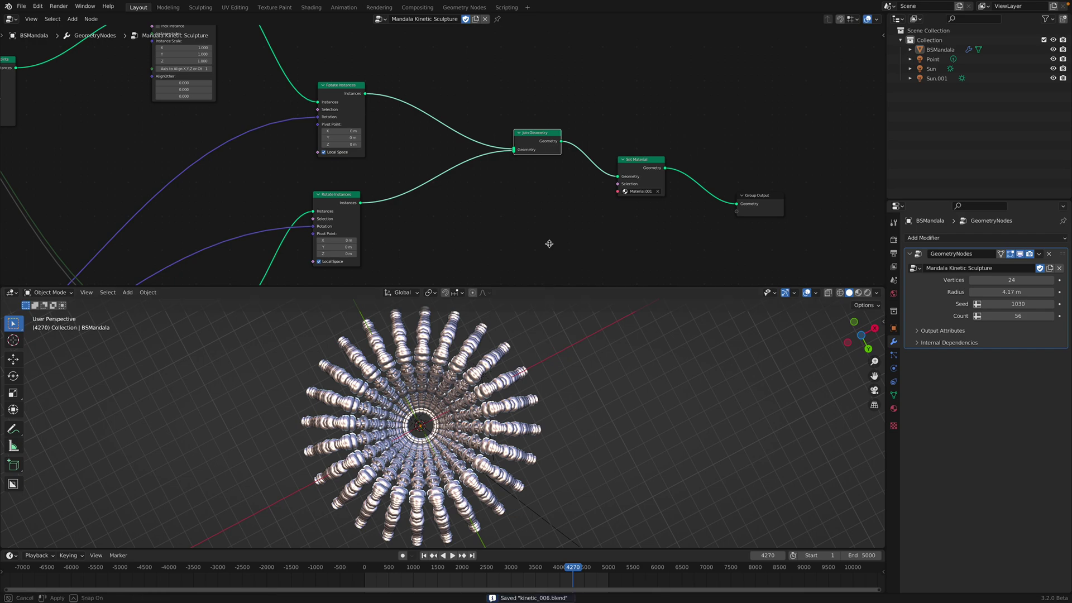
Enlarge the node editor to show the Circular Array nodes together with the Rotate Instances nodes
left_click_drag(549, 244, 546, 217)
middle_click_drag(225, 123, 459, 149)
scroll(334, 186, "down", 3)
left_click_drag(373, 213, 357, 319)
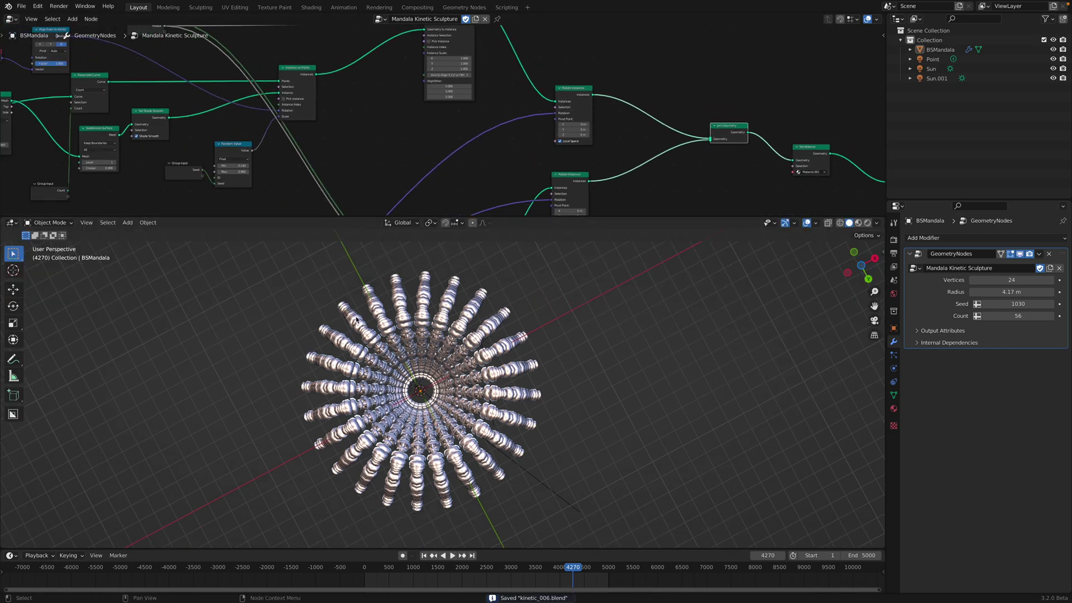
left_click_drag(492, 217, 486, 380)
middle_click_drag(424, 297, 343, 293)
scroll(344, 293, "up", 2)
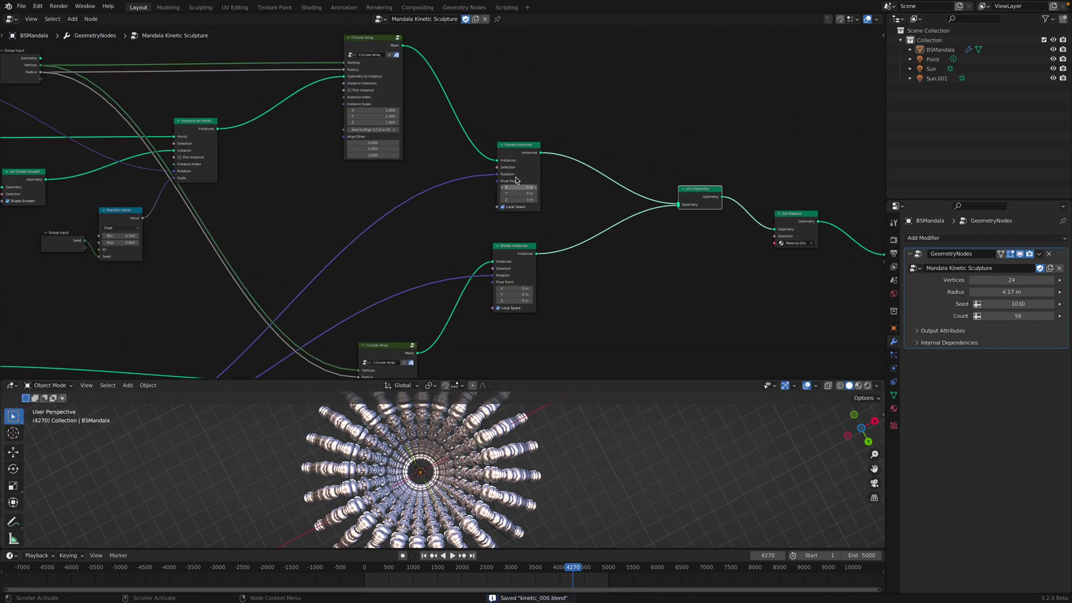
Reposition the upper Circular Array node and the two Rotate Instances nodes to tidy the node tree
left_click_drag(519, 158, 517, 129)
middle_click_drag(427, 132, 486, 178)
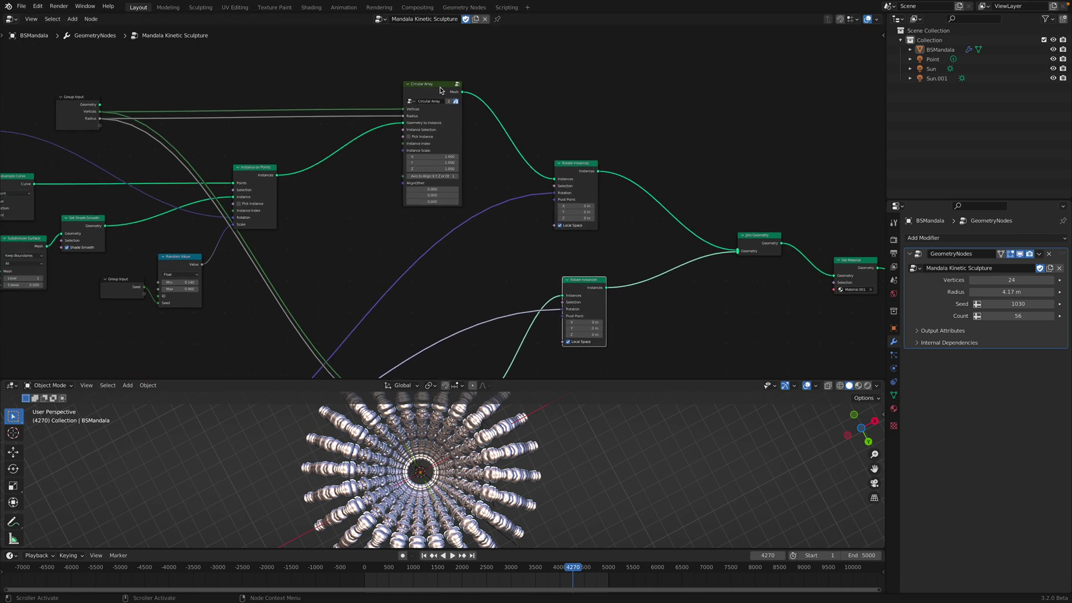
left_click_drag(439, 86, 438, 62)
middle_click_drag(576, 163, 550, 131)
left_click_drag(550, 131, 547, 124)
middle_click_drag(569, 247, 543, 203)
left_click_drag(542, 203, 526, 202)
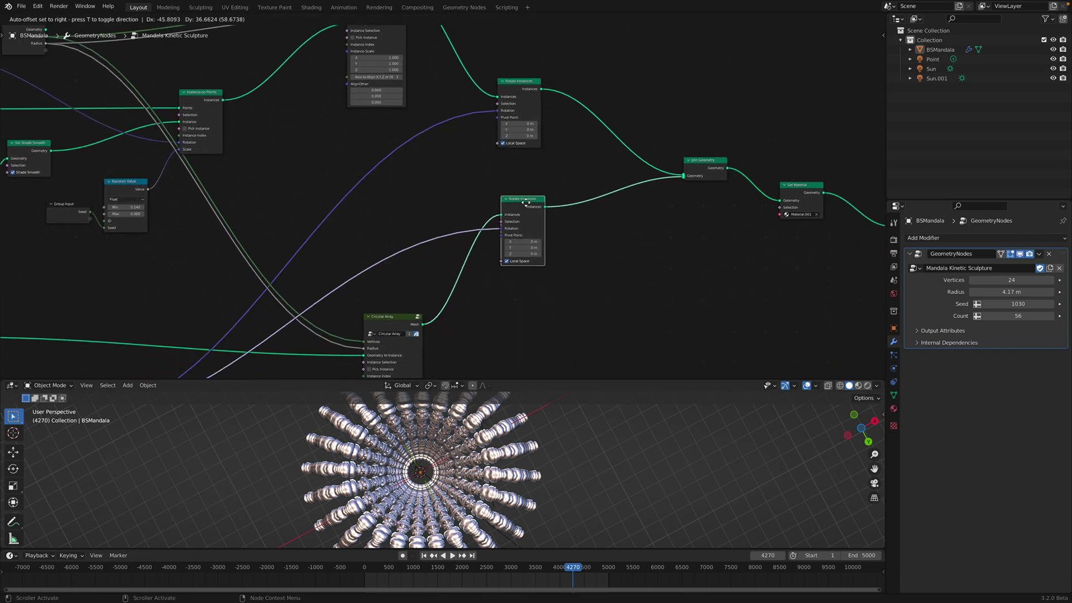
scroll(548, 142, "down", 1)
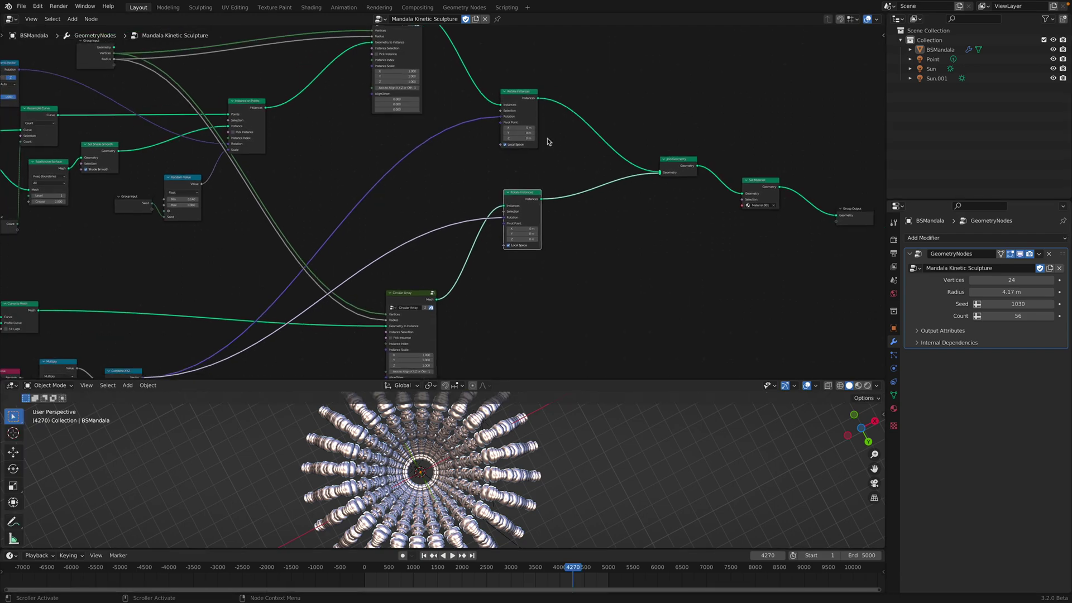
middle_click_drag(473, 233, 499, 191)
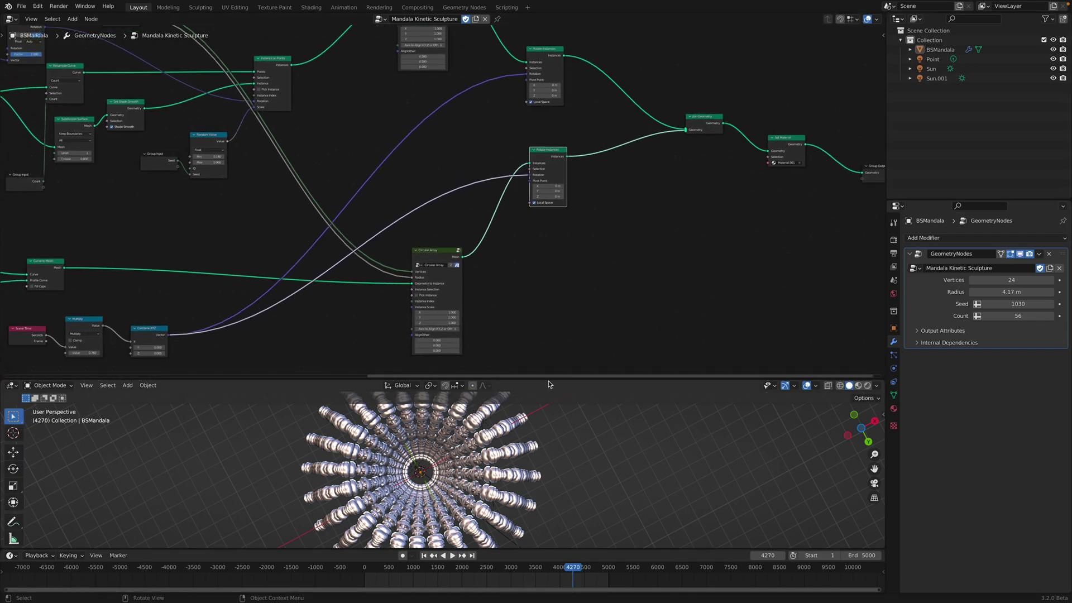
Enlarge the 3D viewport and preview the mandala animation from a lower angle
left_click_drag(548, 371, 547, 264)
mouse_move(537, 286)
middle_mouse_down()
mouse_move(528, 344)
mouse_move(458, 390)
mouse_move(426, 363)
middle_mouse_up()
key("space")
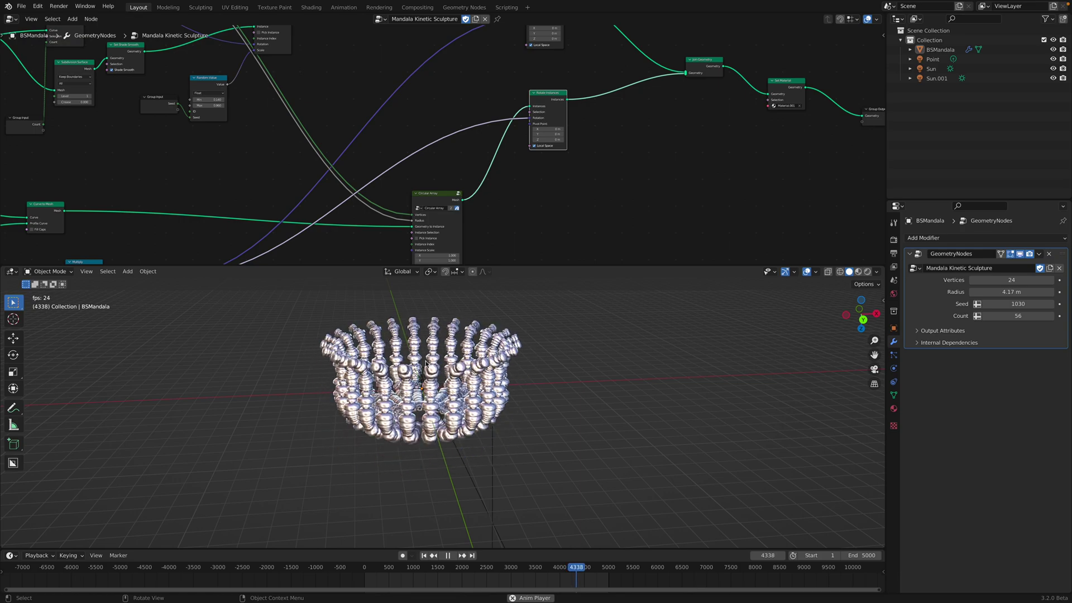
key("space")
Examine the framed curve setup containing the Curve Line, Resample Curve and Set Position nodes
middle_click_drag(88, 180, 375, 177)
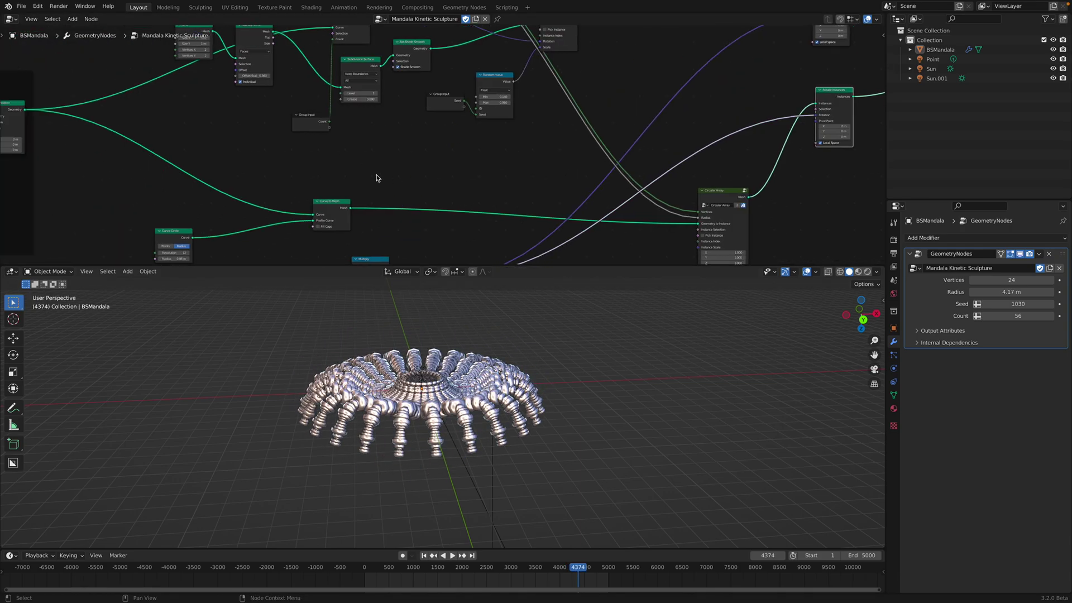
scroll(376, 177, "down", 3)
middle_click_drag(110, 205, 509, 208)
scroll(510, 209, "up", 3)
left_click_drag(395, 68, 356, 61)
middle_click_drag(309, 118, 426, 145)
scroll(426, 146, "up", 3)
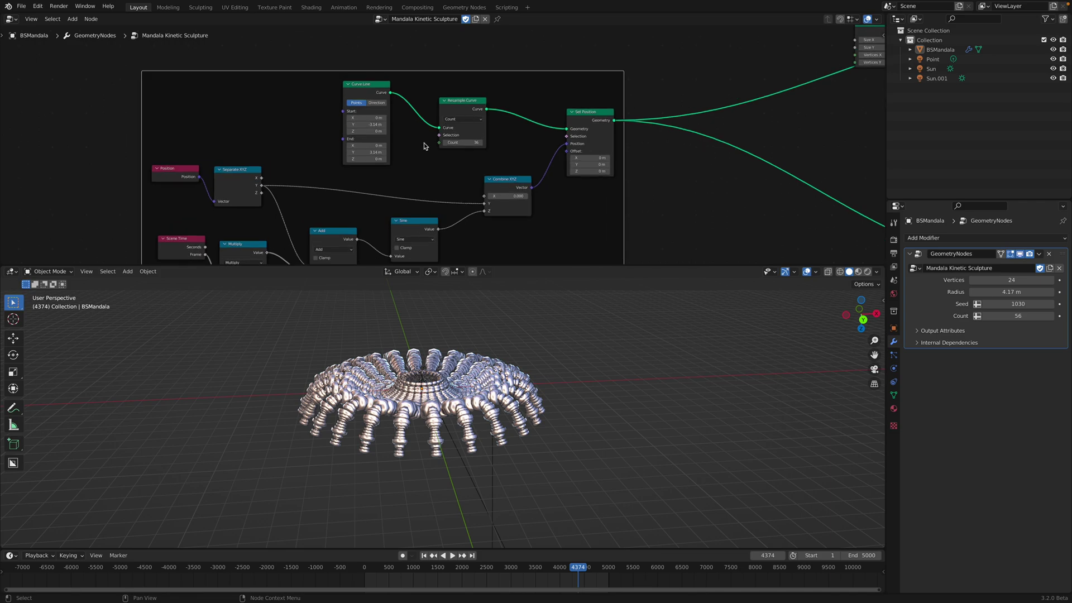
Mute the Add node that feeds the Sine node and play the animation in an enlarged viewport
middle_click_drag(335, 205, 326, 172)
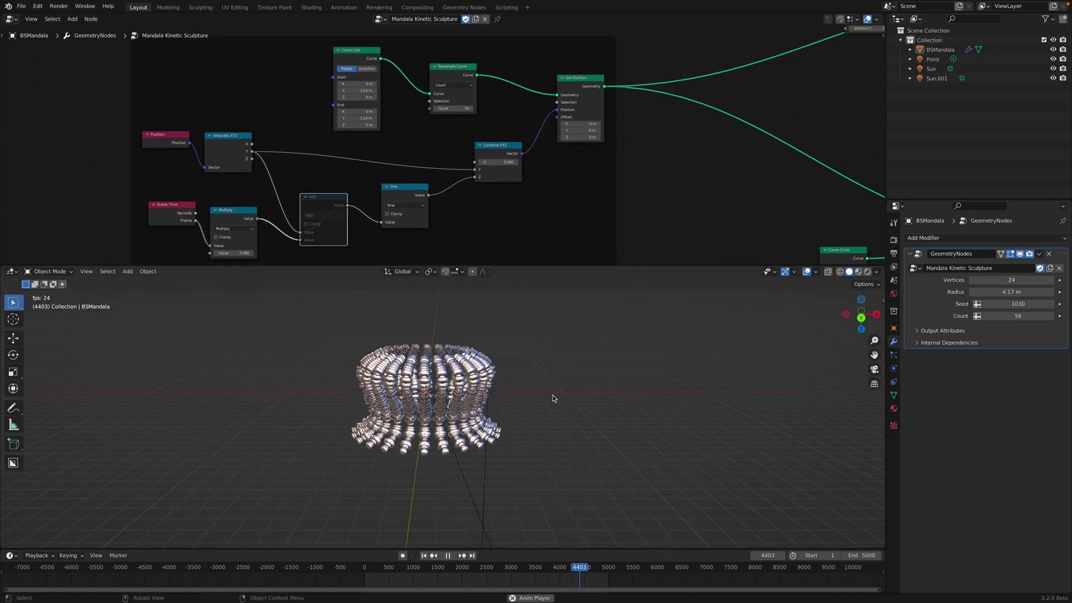
mouse_move(545, 390)
middle_mouse_down()
mouse_move(558, 467)
mouse_move(538, 371)
middle_mouse_up()
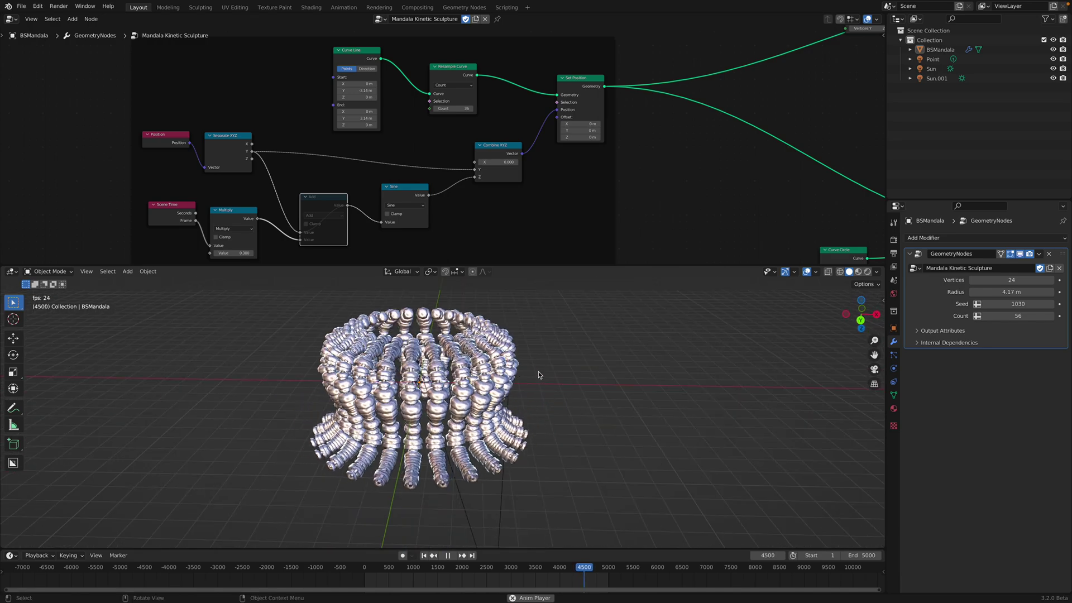
left_click_drag(572, 267, 559, 171)
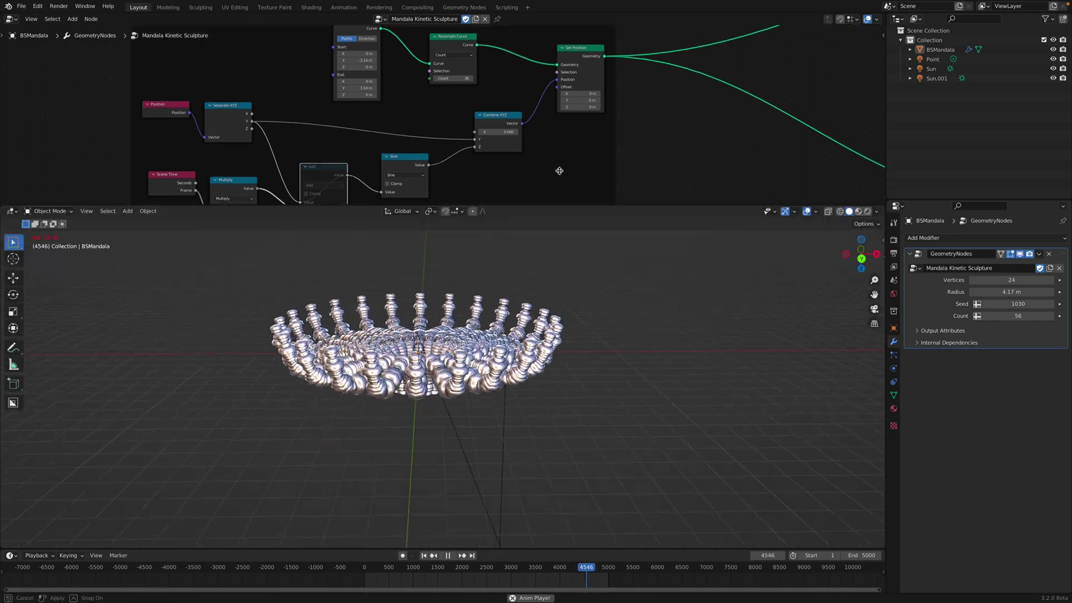
Preview the mandala animation from overhead and low side angles, then pause the playback
mouse_move(537, 287)
middle_mouse_down()
mouse_move(527, 357)
mouse_move(522, 282)
mouse_move(518, 294)
middle_mouse_up()
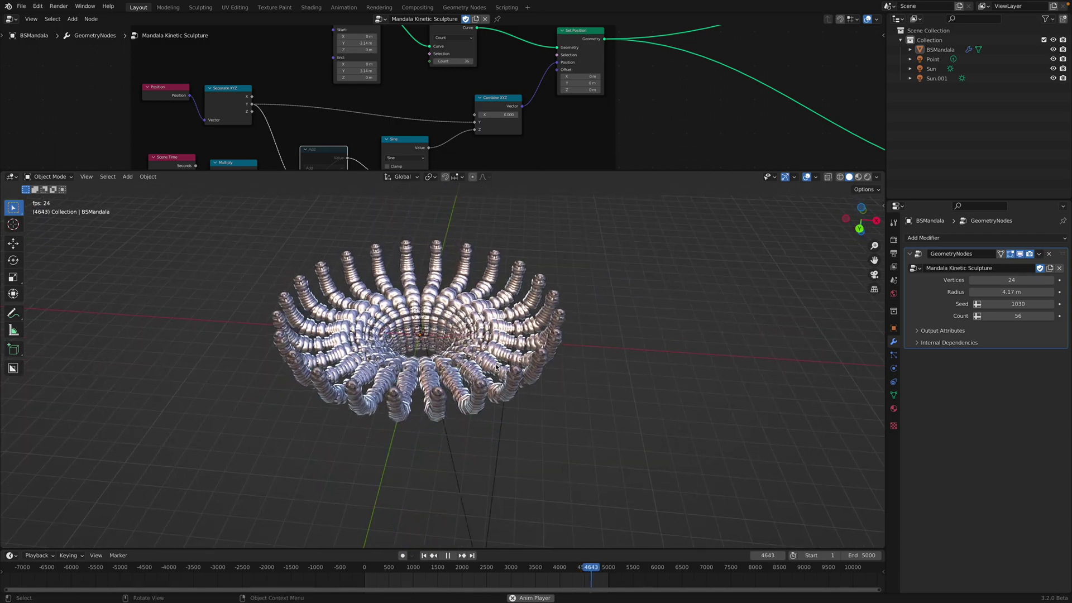
mouse_move(496, 367)
middle_mouse_down()
mouse_move(517, 362)
mouse_move(509, 411)
middle_mouse_up()
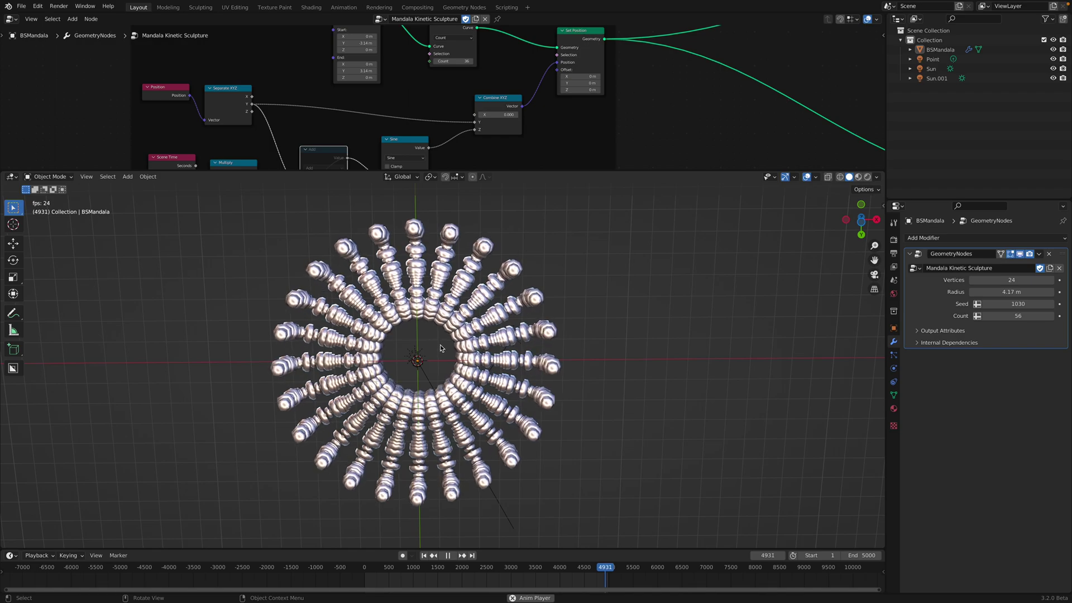
middle_click_drag(447, 357, 477, 372, "shift")
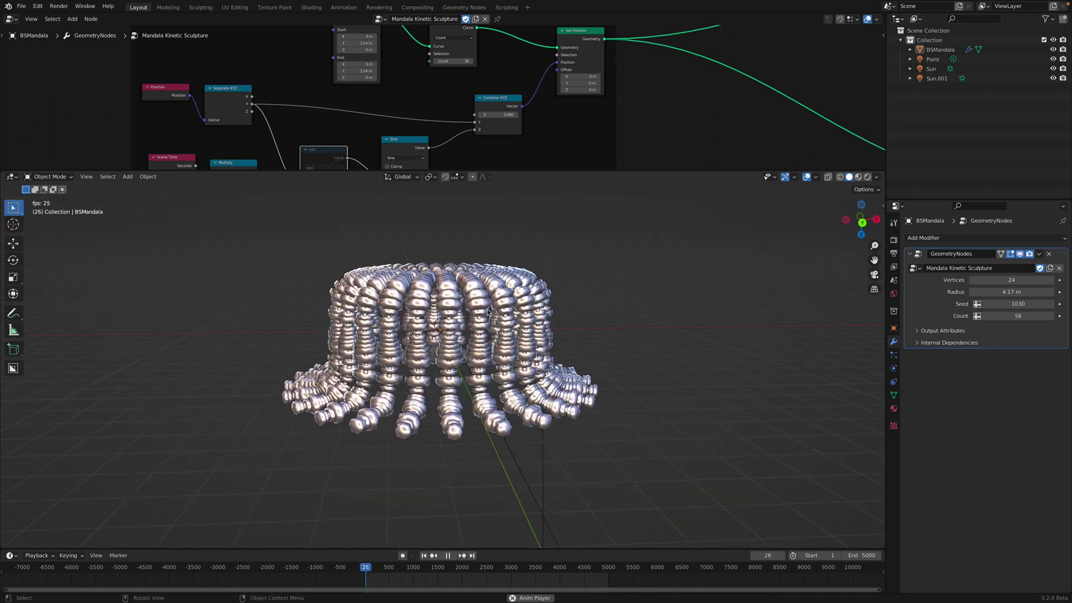
middle_click_drag(486, 312, 487, 364)
key("space")
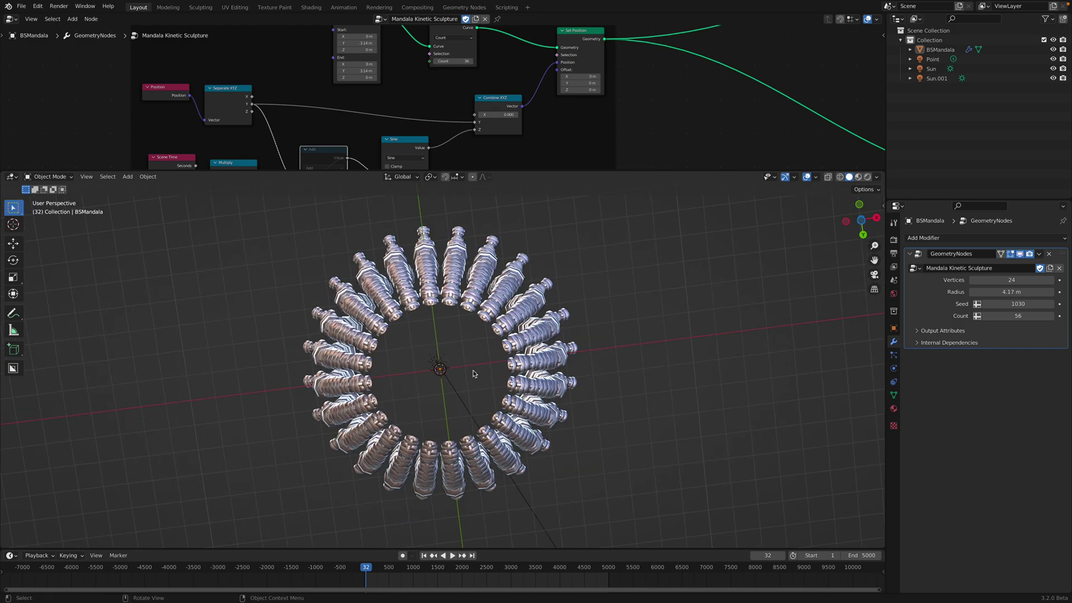
mouse_move(427, 396)
middle_mouse_down()
mouse_move(551, 260)
mouse_move(473, 362)
middle_mouse_up()
key("space")
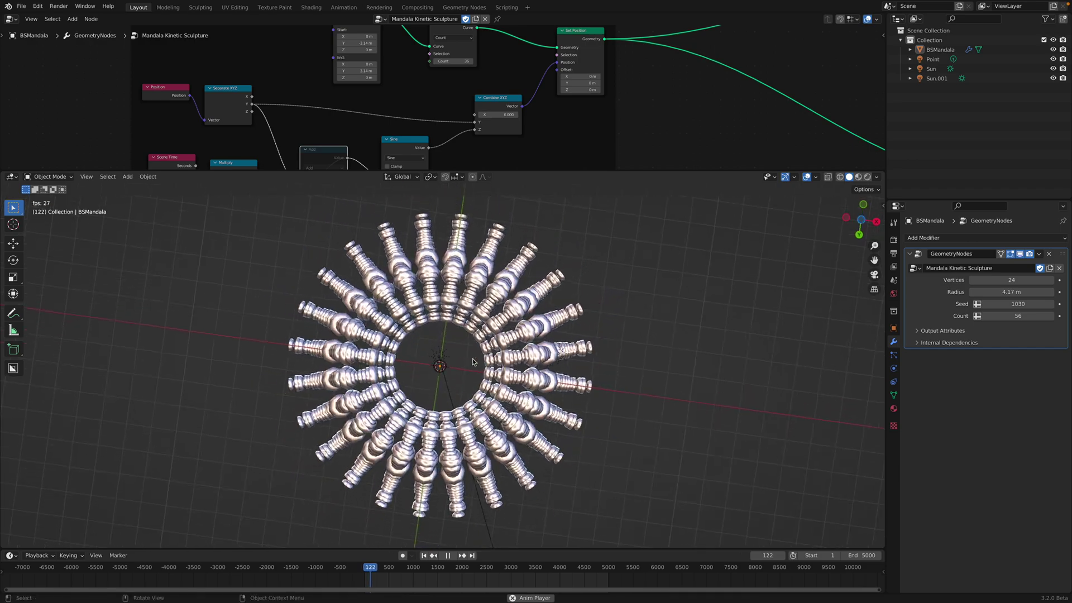
key("space")
Enlarge the node editor and examine how the curve setup frame connects to the downstream node branches
left_click_drag(507, 171, 497, 268)
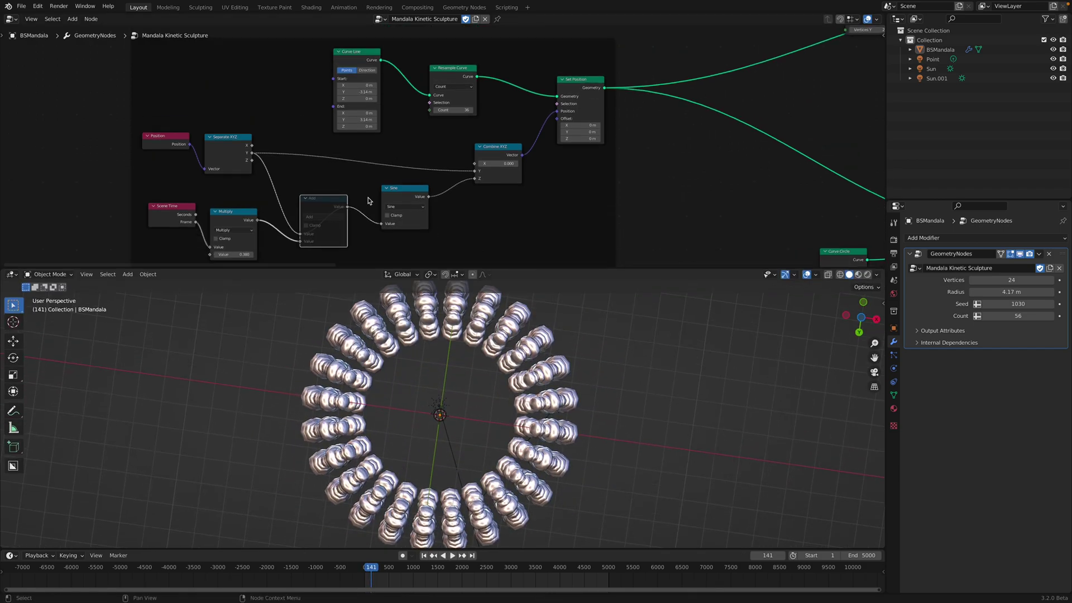
middle_click_drag(369, 201, 367, 167)
left_click_drag(328, 167, 330, 162)
scroll(592, 137, "down", 3)
middle_click_drag(609, 138, 450, 192)
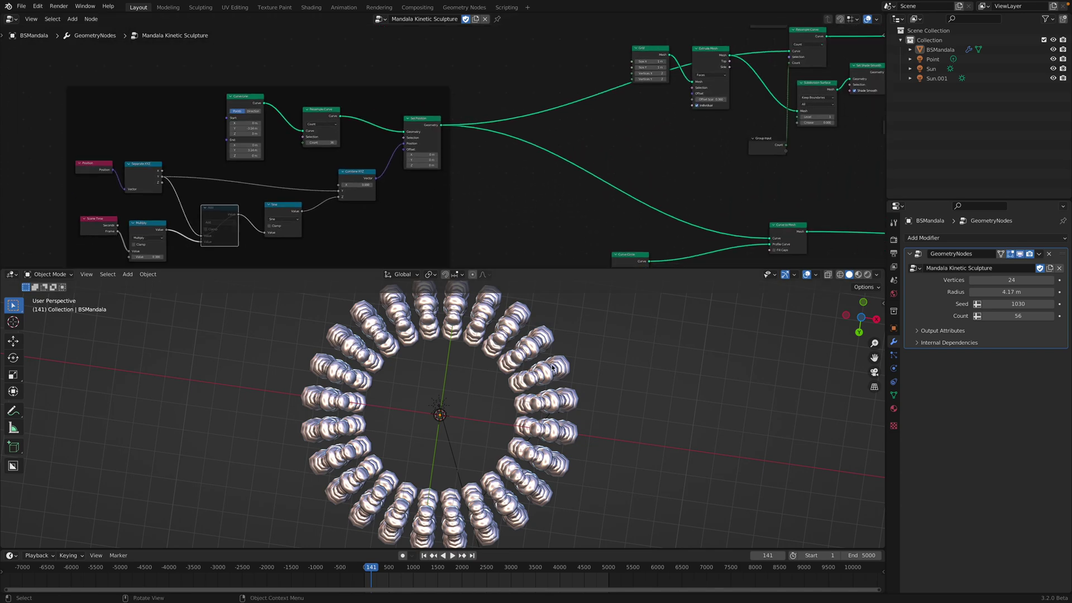
middle_click_drag(472, 385, 472, 322)
scroll(488, 196, "down", 1)
middle_click_drag(486, 195, 389, 178)
middle_click_drag(475, 176, 423, 179)
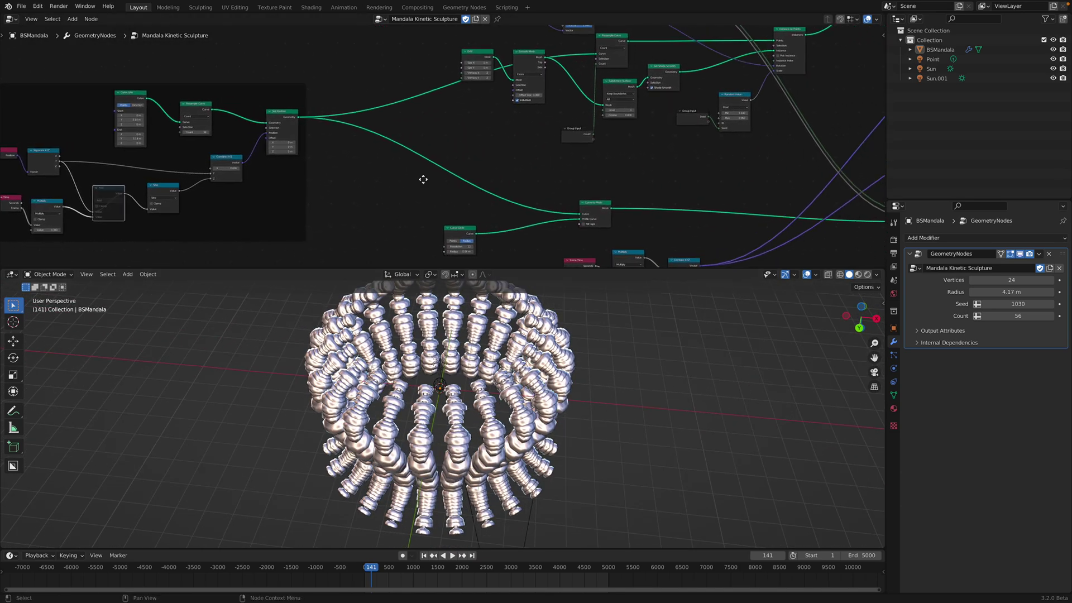
Reposition the Curve Line, Resample Curve and Set Position nodes slightly and trace the Set Position output into both branches
scroll(376, 152, "up", 1)
middle_click_drag(376, 152, 617, 191)
scroll(466, 157, "up", 2)
left_click_drag(306, 122, 307, 119)
middle_click_drag(399, 133, 359, 129)
left_click_drag(360, 132, 379, 123)
left_click_drag(473, 144, 465, 136)
scroll(465, 137, "down", 1)
middle_click_drag(354, 143, 52, 157)
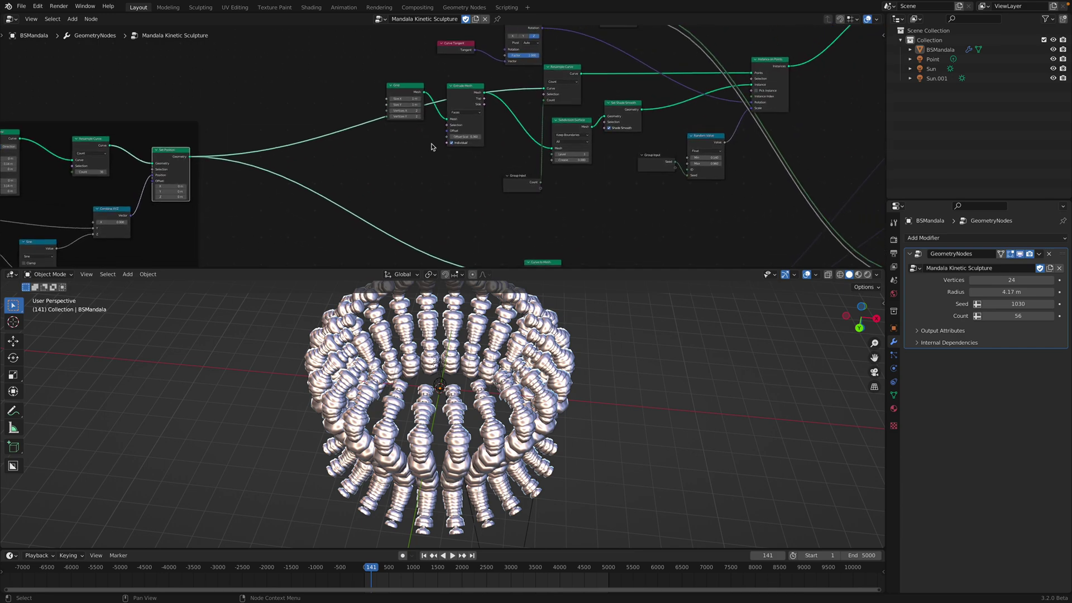
middle_click_drag(592, 132, 491, 140)
scroll(491, 140, "down", 6)
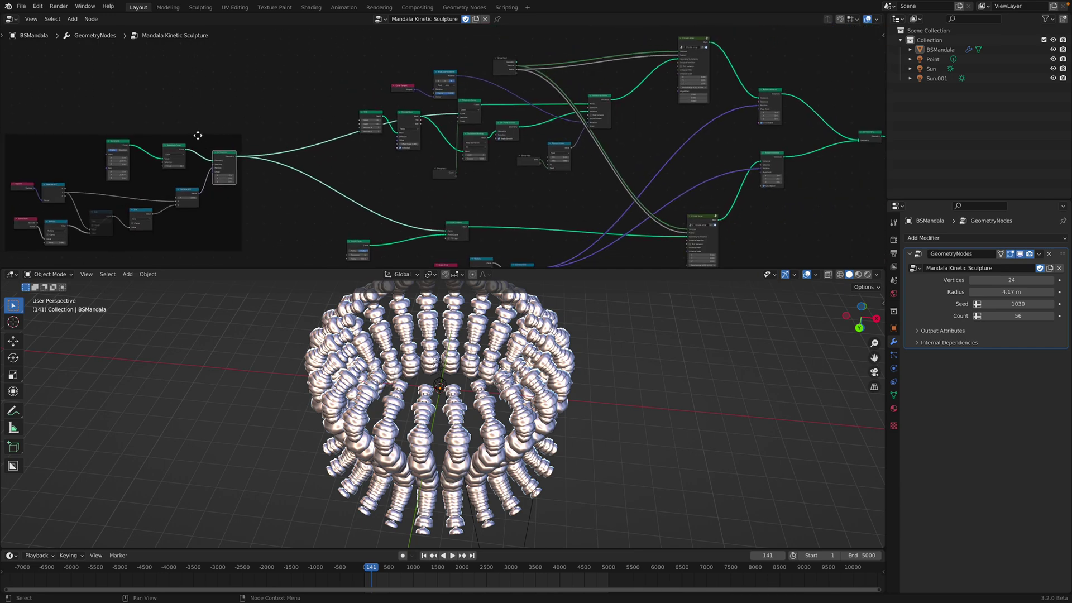
Tidy the placement of the Curve Line and Resample Curve nodes and inspect the Curve Line's start and end coordinates
scroll(340, 118, "up", 7)
middle_click_drag(198, 135, 419, 131)
scroll(438, 144, "up", 3)
left_click_drag(229, 127, 247, 105)
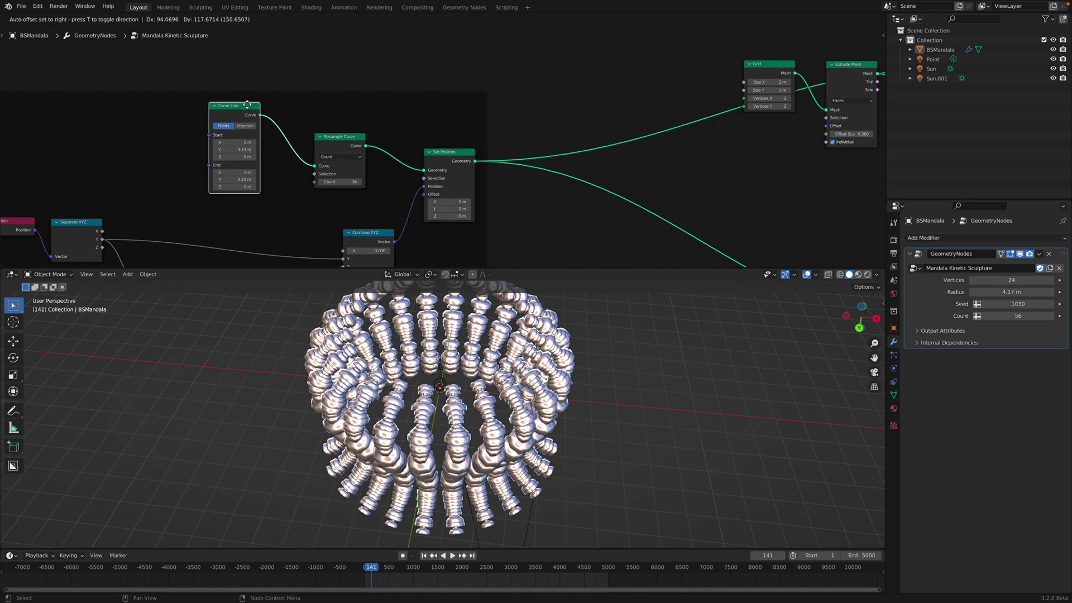
left_click_drag(338, 139, 337, 129)
middle_click_drag(337, 129, 348, 93)
scroll(349, 94, "up", 3)
middle_click_drag(229, 82, 287, 115)
left_click_drag(283, 102, 278, 105)
middle_click_drag(278, 105, 250, 106)
scroll(250, 109, "up", 2)
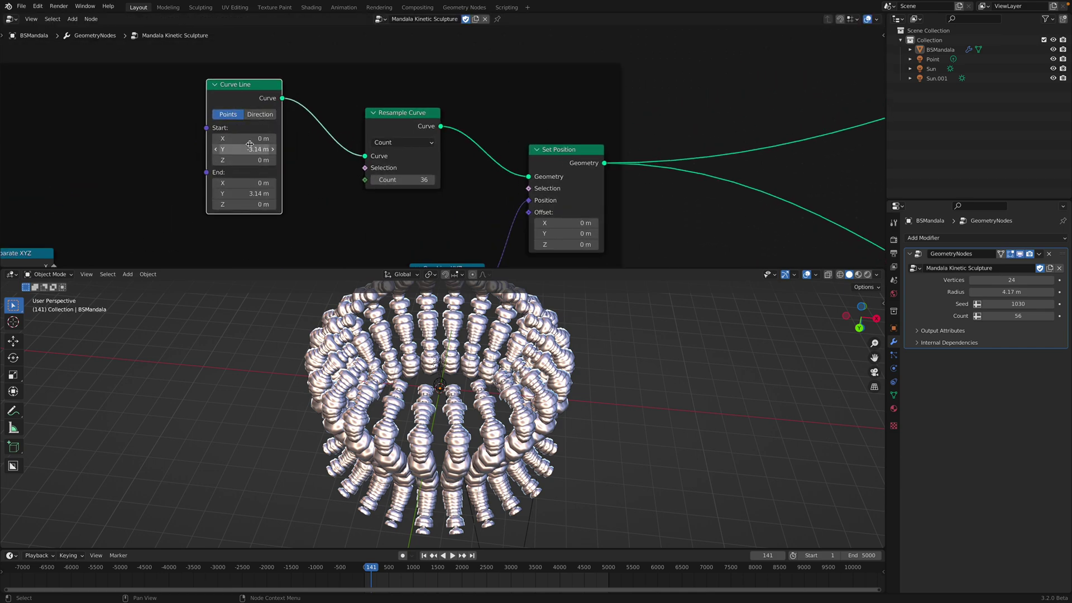
middle_click_drag(225, 178, 225, 185)
scroll(235, 163, "down", 1)
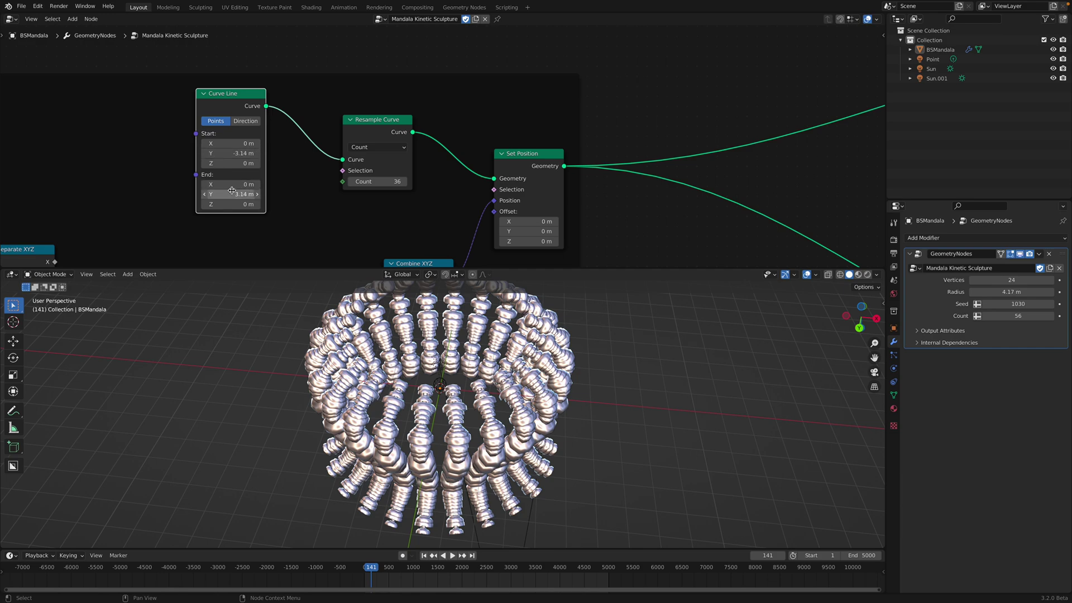
scroll(233, 196, "down", 1)
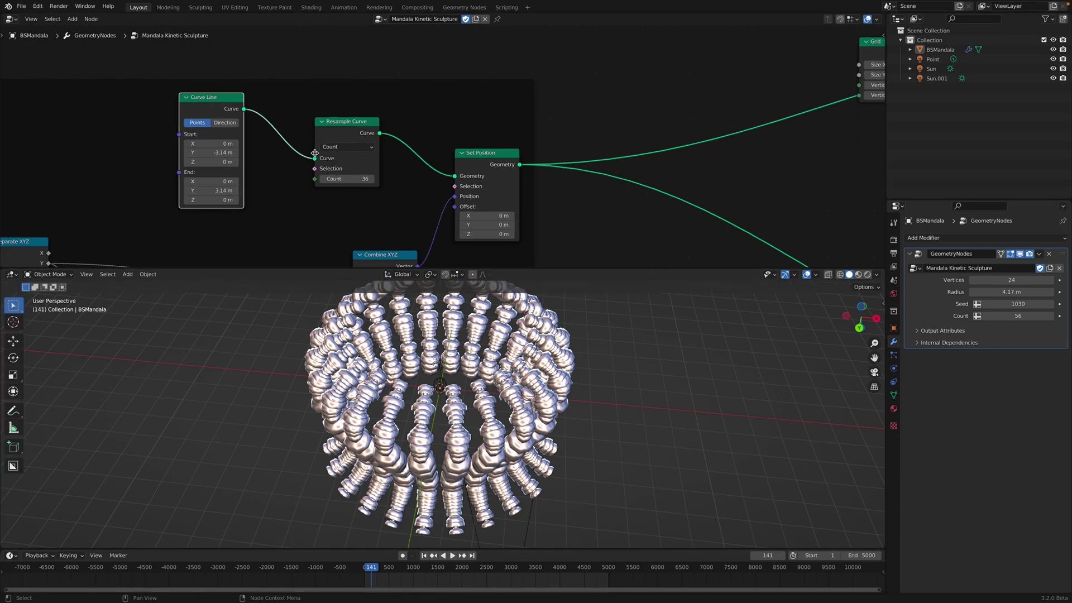
Shift the Resample Curve and Set Position nodes slightly and open the Resample Curve's Count value for editing
left_click_drag(348, 131, 331, 126)
mouse_move(339, 176)
left_mouse_down()
mouse_move(310, 176)
mouse_move(349, 175)
left_mouse_up()
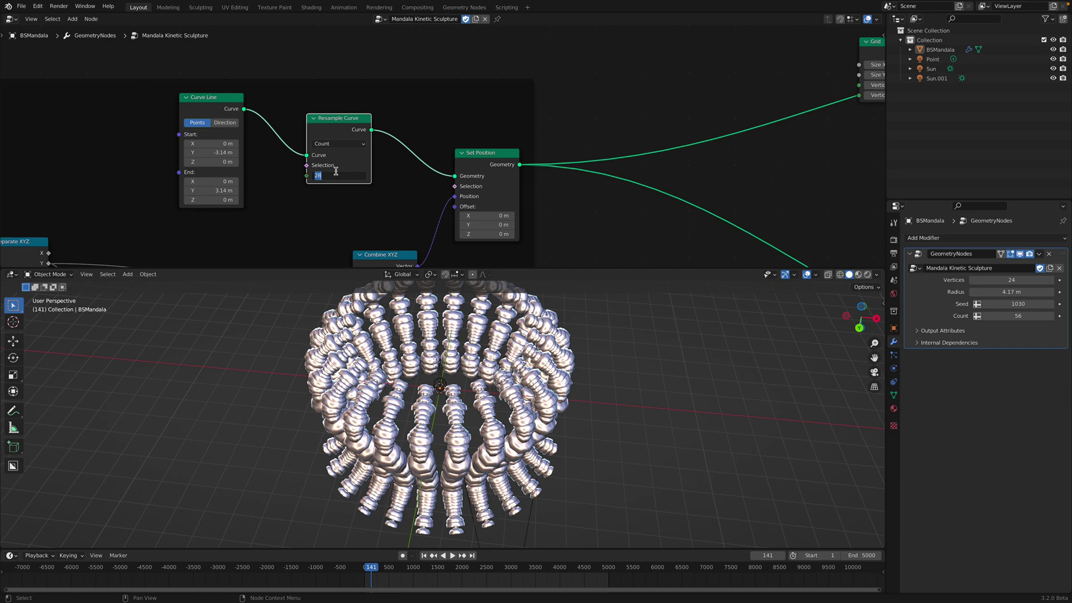
scroll(456, 179, "down", 2)
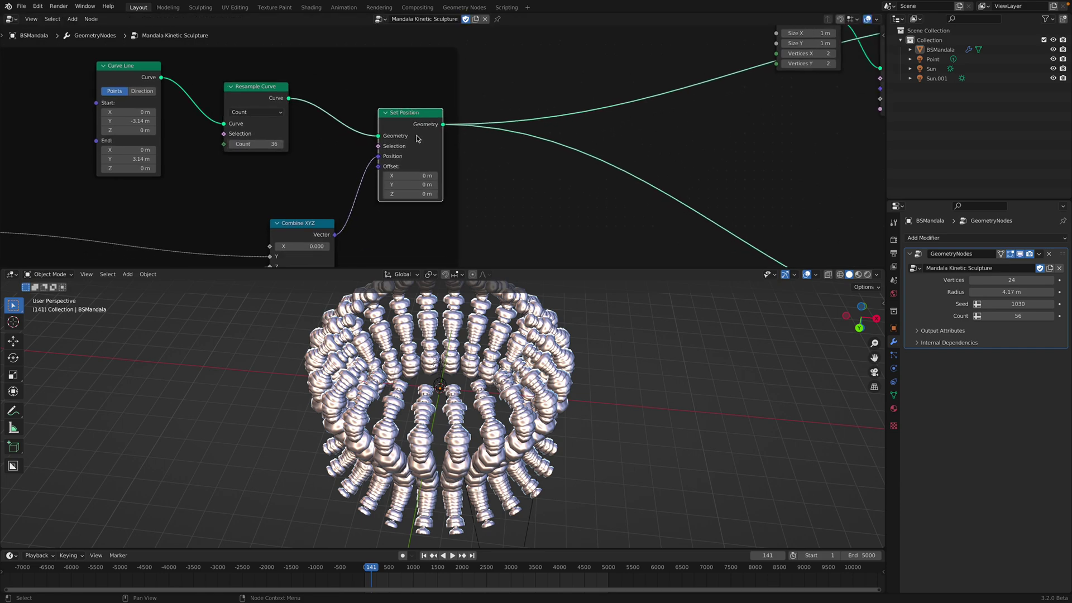
middle_click_drag(298, 235, 388, 193)
left_click(476, 99)
middle_click_drag(400, 110, 445, 114)
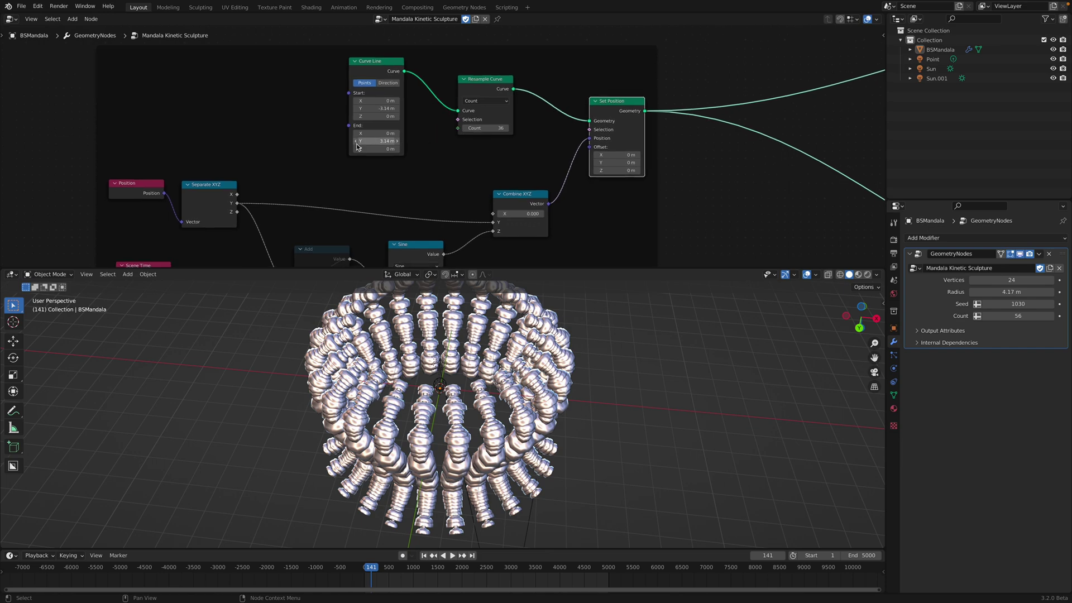
Reposition the Position, Separate XYZ and Combine XYZ nodes inside the curve setup frame
middle_click_drag(357, 144, 478, 100)
scroll(474, 102, "up", 1)
left_click_drag(252, 144, 249, 136)
mouse_move(328, 144)
left_mouse_down()
mouse_move(331, 128)
mouse_move(318, 137)
left_mouse_up()
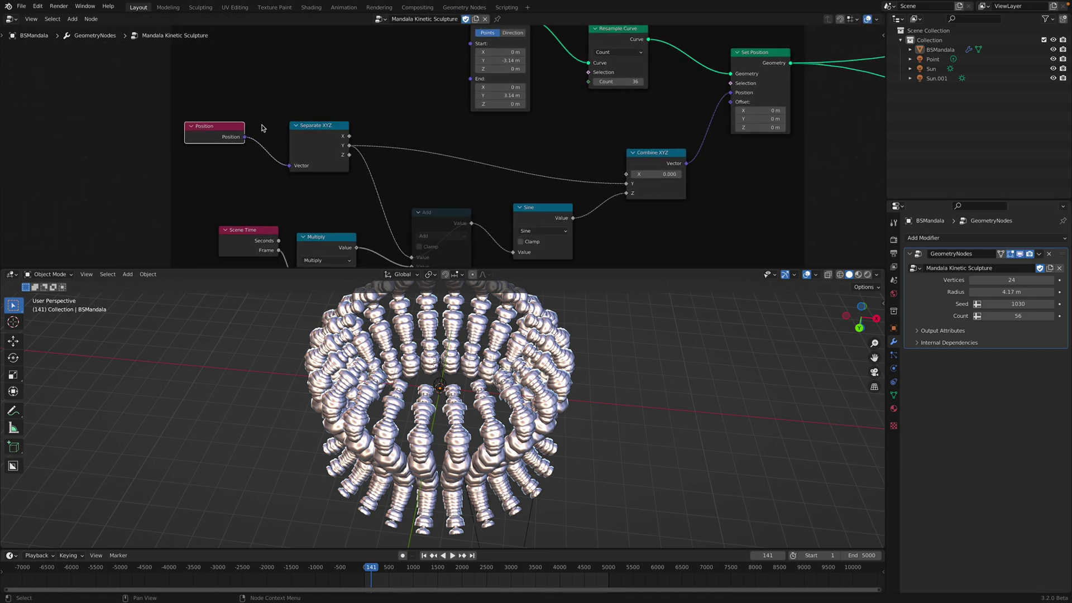
scroll(316, 167, "up", 2)
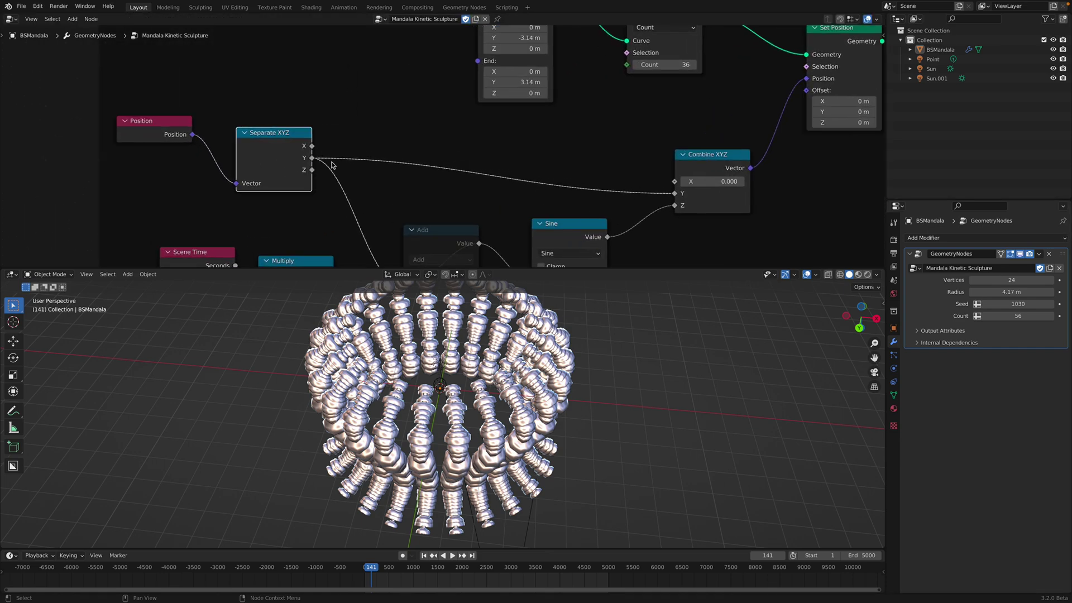
left_click_drag(713, 168, 709, 140)
scroll(289, 135, "down", 1)
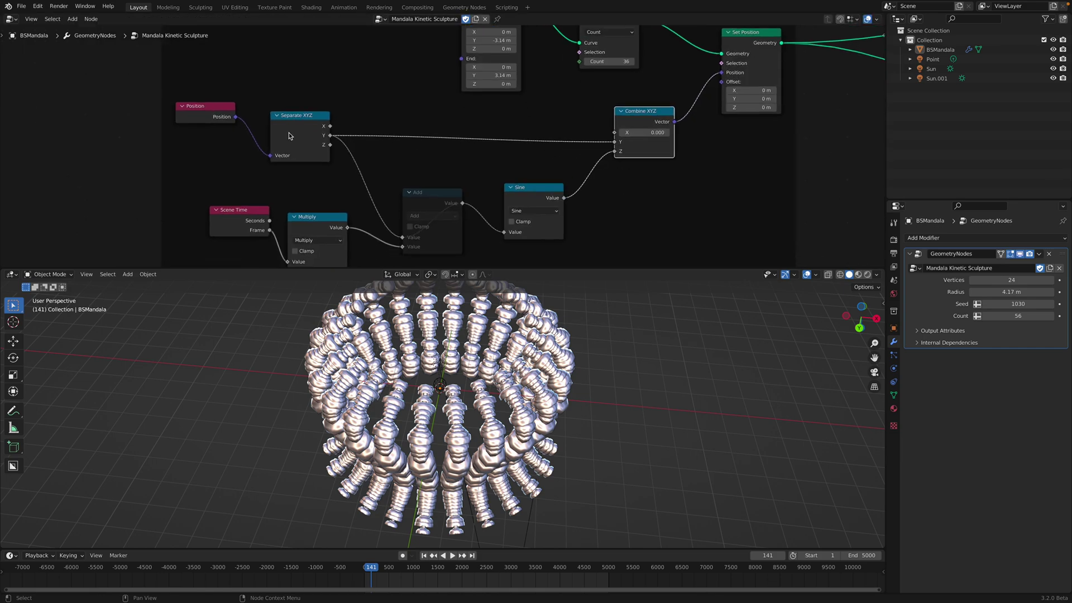
Annotate the empty area beside the node frame with a wave, replaced by a divided line with arrows labelled y
middle_click_drag(450, 368, 487, 368)
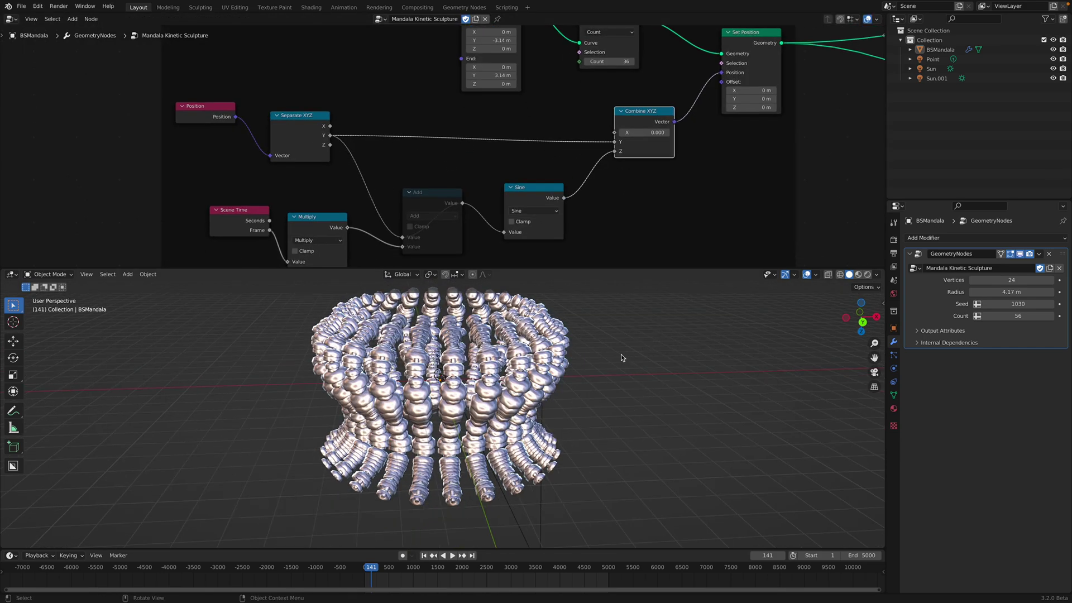
middle_click_drag(622, 358, 539, 398)
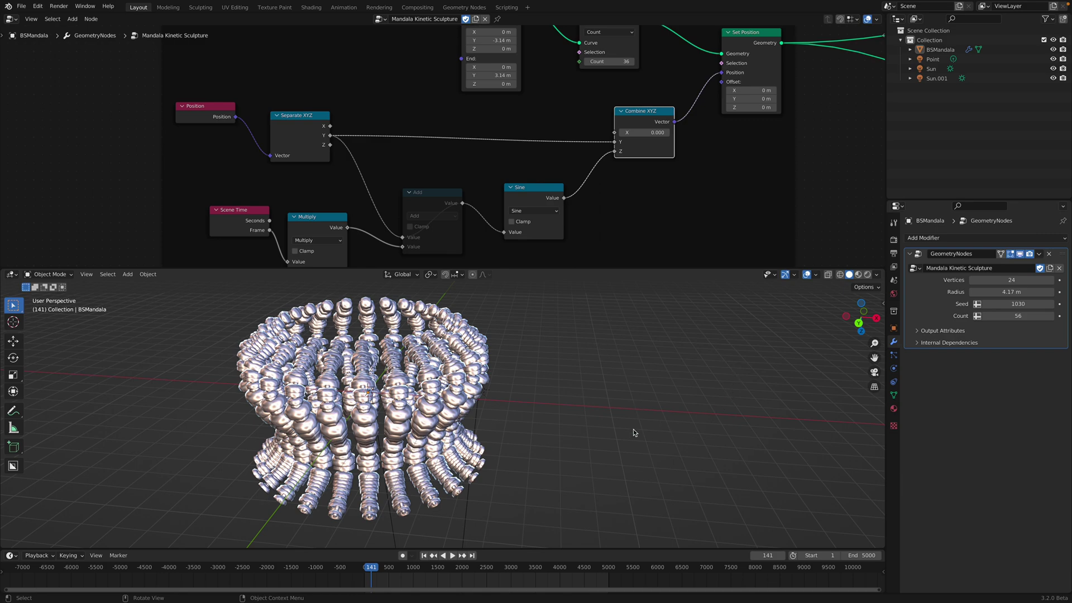
middle_click_drag(430, 203, 416, 176)
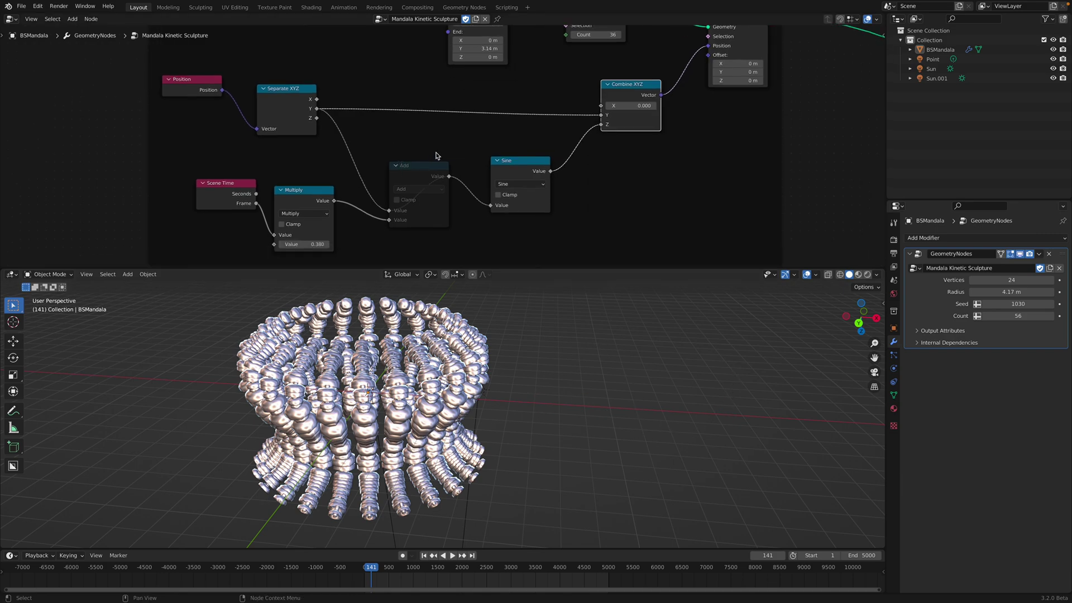
key("Home")
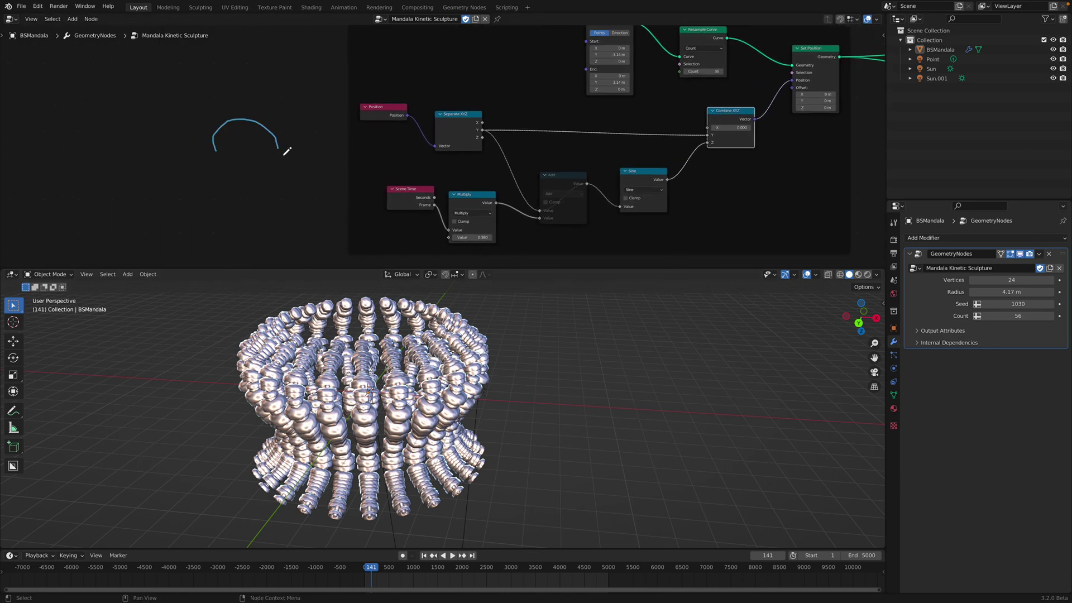
middle_click_drag(478, 129, 394, 144)
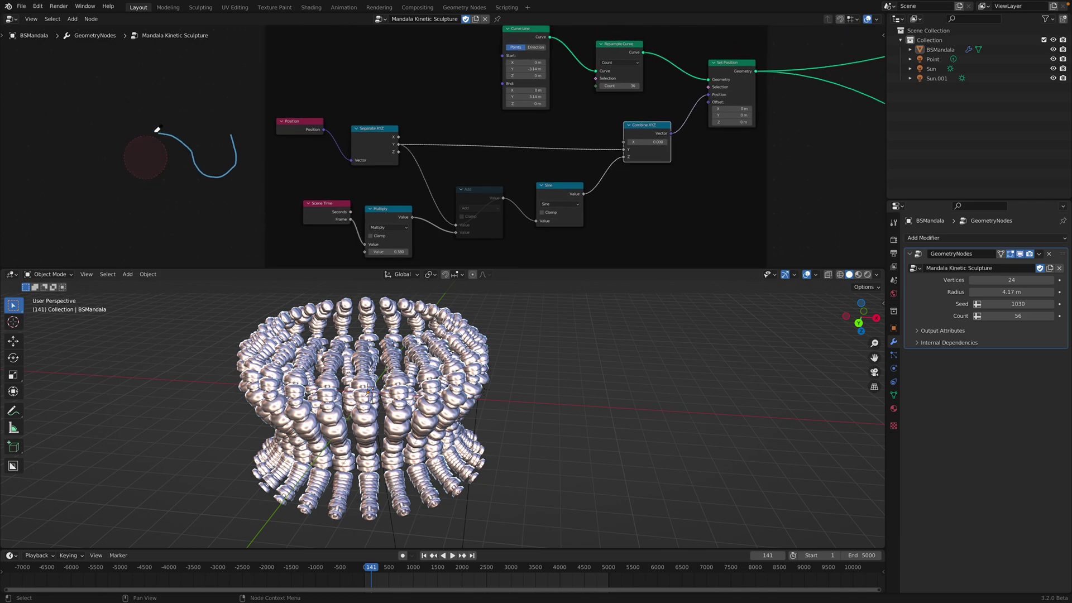
right_click_drag(219, 174, 231, 143)
middle_click_drag(185, 143, 200, 155)
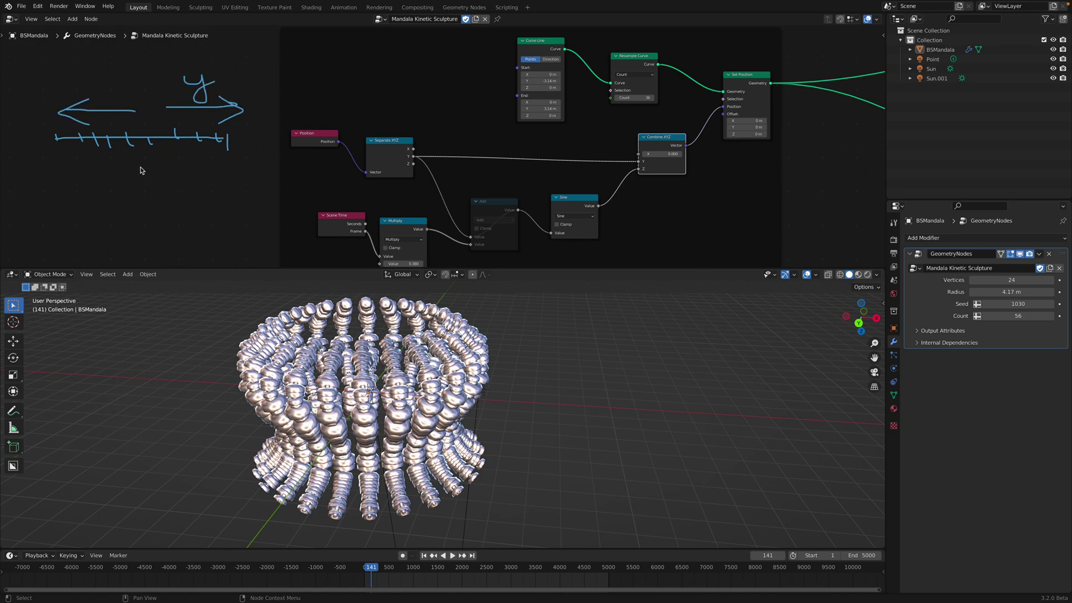
Reposition the Sine node and erase the hand-drawn y-axis annotation beside the node frame
scroll(413, 165, "up", 1)
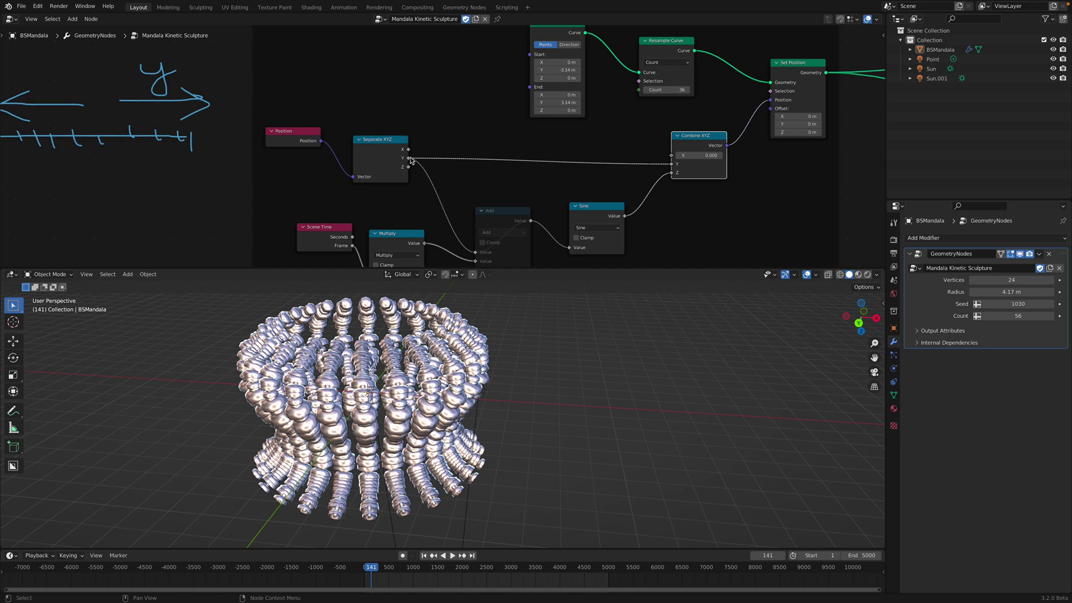
middle_click_drag(463, 161, 464, 101)
left_click_drag(595, 152, 590, 148)
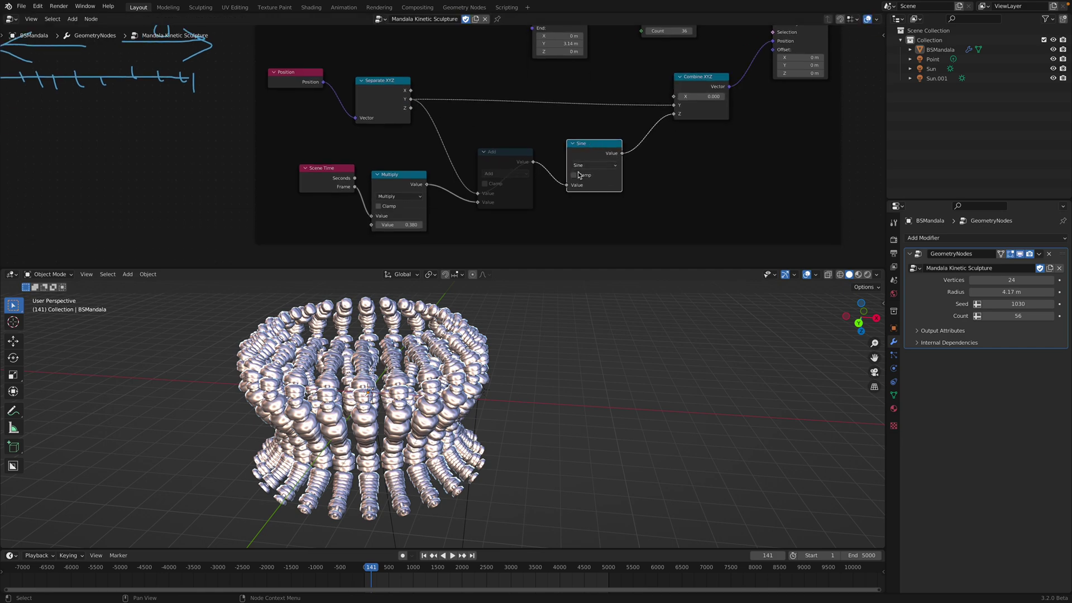
middle_click_drag(385, 164, 416, 167)
scroll(416, 168, "down", 1)
scroll(212, 128, "down", 2)
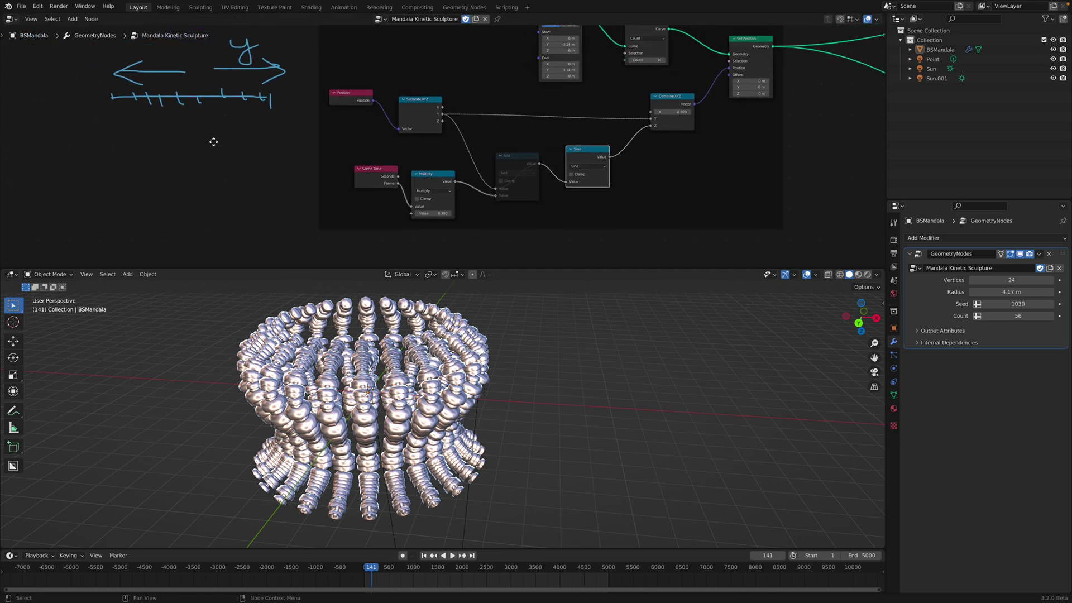
middle_click_drag(212, 142, 212, 166)
right_click_drag(115, 115, 129, 96)
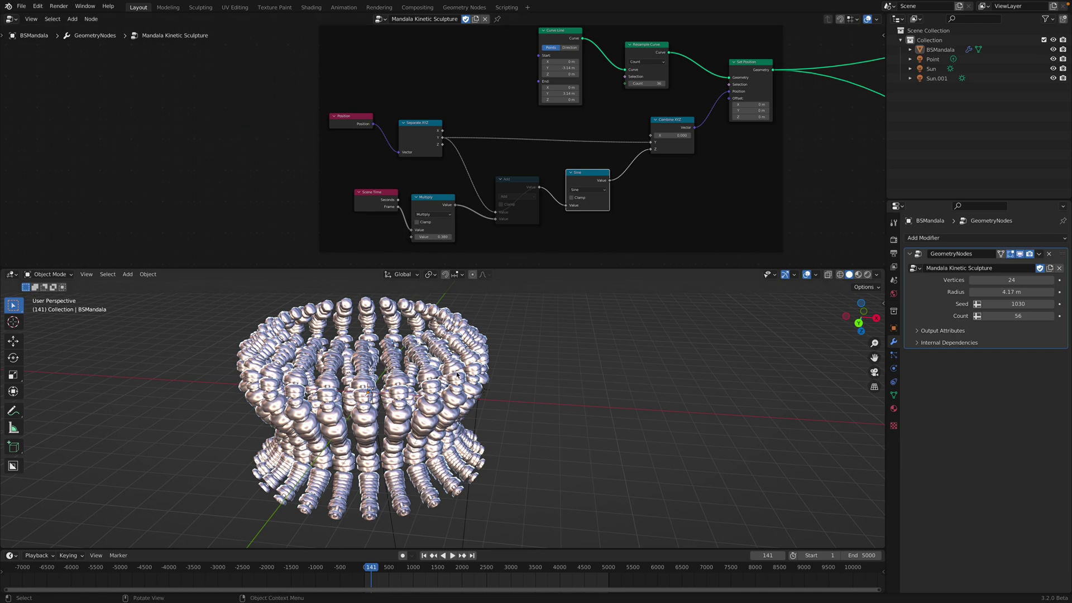
Insert a Math node set to Multiply between the Sine and Combine XYZ nodes
middle_click_drag(456, 374, 434, 340)
middle_click_drag(625, 210, 575, 203)
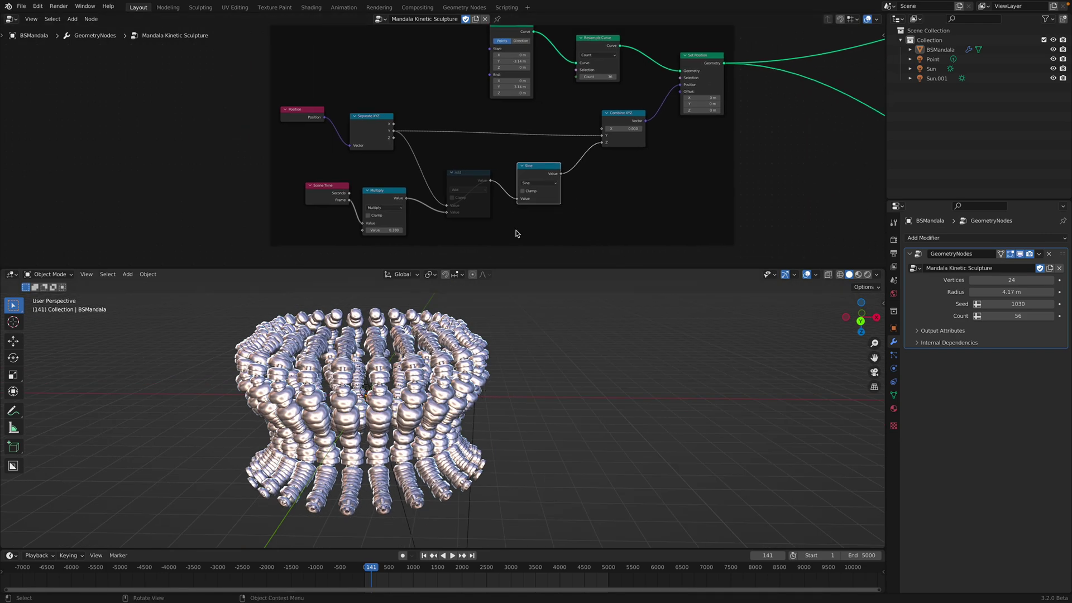
scroll(517, 234, "up", 2)
middle_click_drag(517, 234, 478, 219)
key("shift+a")
left_click(536, 146)
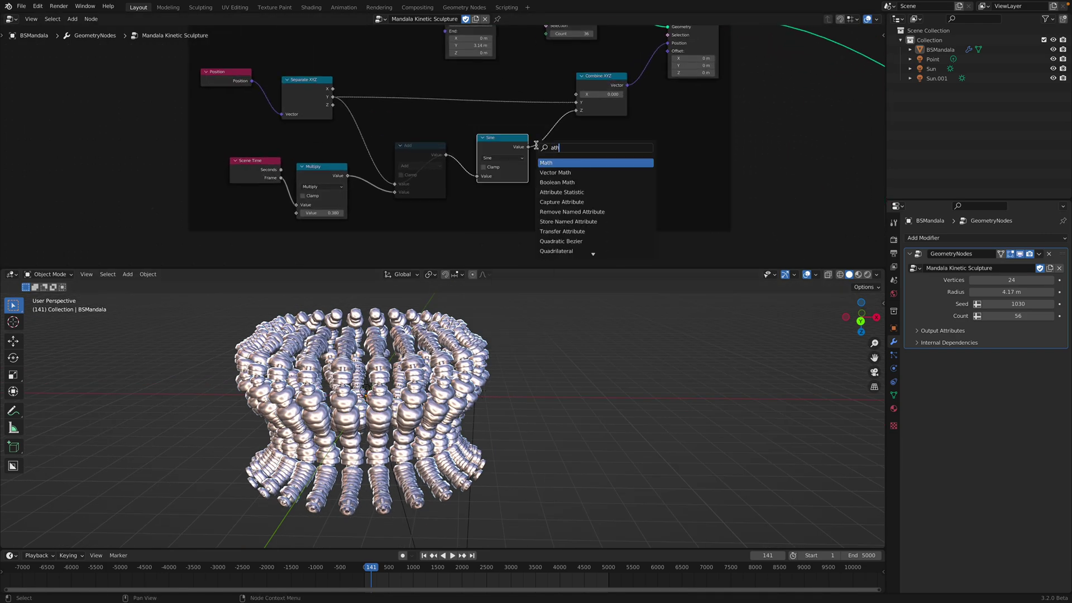
key("Return")
left_click(559, 121)
left_click(583, 154)
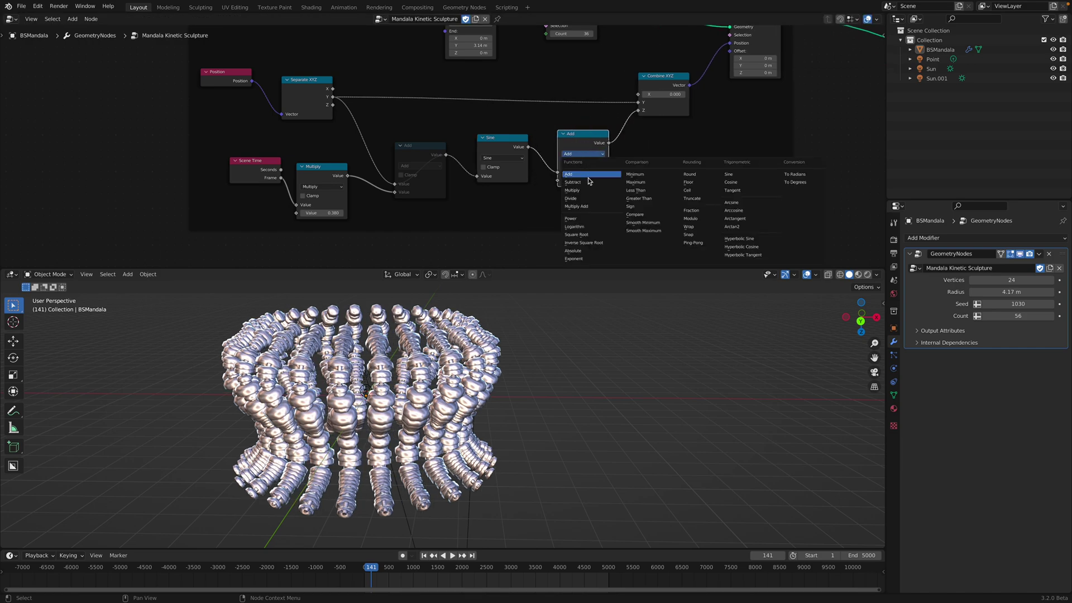
left_click(596, 179)
Set the new Multiply node's value to 1.000 and reposition the Multiply and Sine nodes
mouse_move(594, 180)
left_mouse_down()
mouse_move(633, 180)
mouse_move(522, 180)
mouse_move(601, 180)
left_mouse_up()
key("ctrl+z")
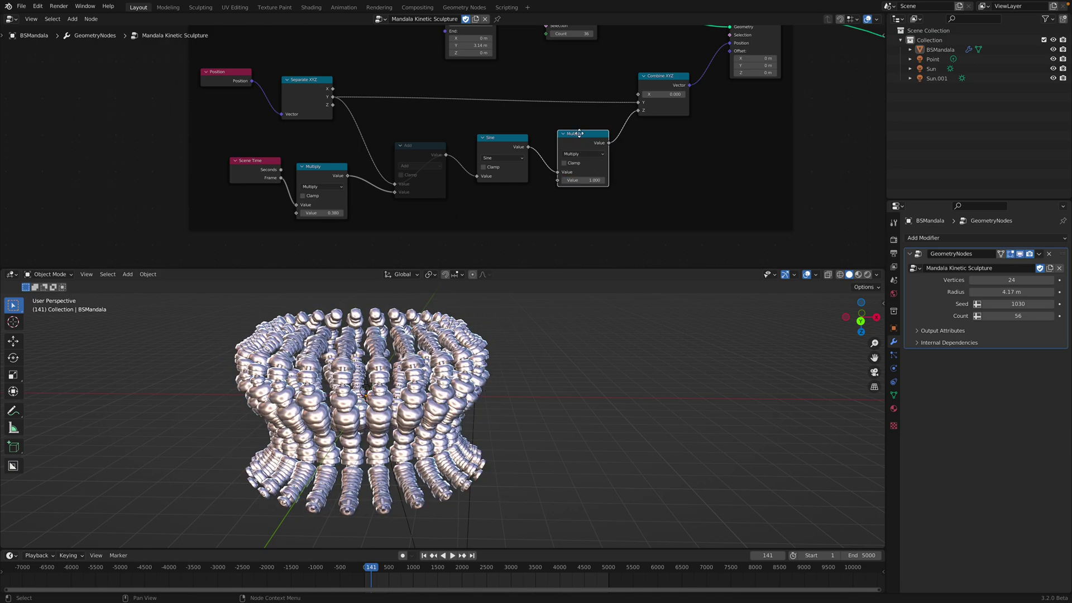
left_click_drag(512, 139, 515, 141)
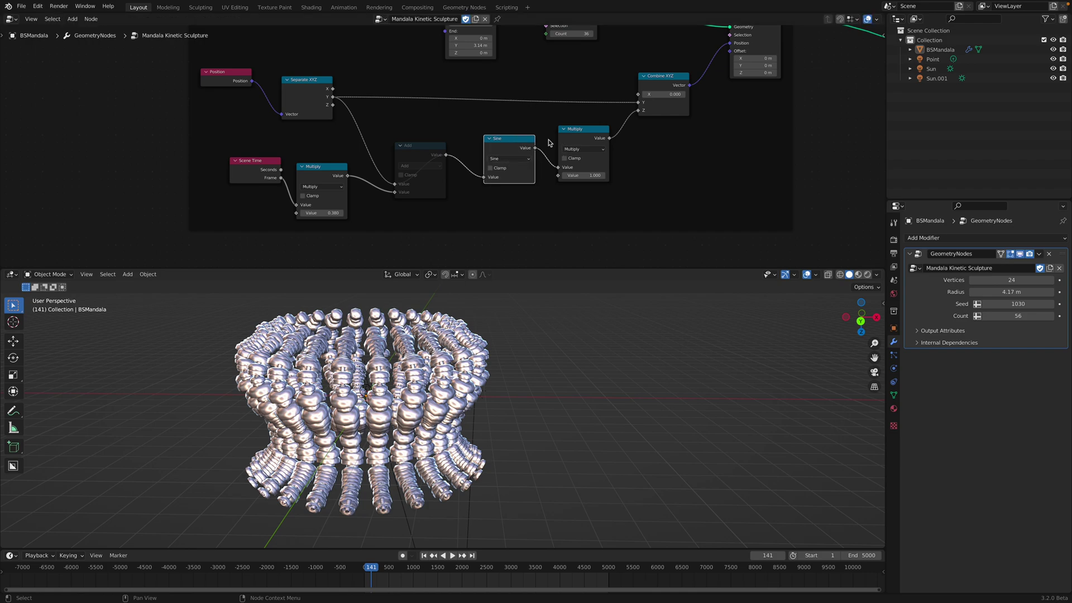
Duplicate the Multiply node and insert the copy between the Add and Sine nodes
key("shift+d")
left_click(497, 136)
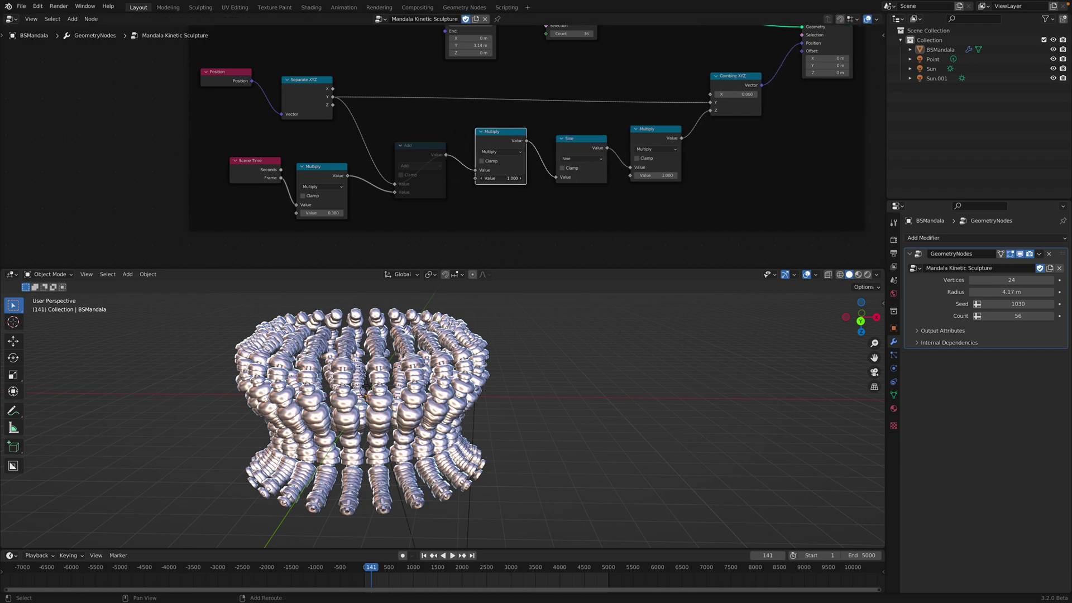
Try a value of 4.000 in the Multiply node before Sine and preview the animation
left_click_drag(500, 178, 582, 178)
mouse_move(524, 316)
middle_mouse_down()
mouse_move(494, 375)
mouse_move(552, 361)
middle_mouse_up()
right_click(493, 376)
key("Escape")
key("space")
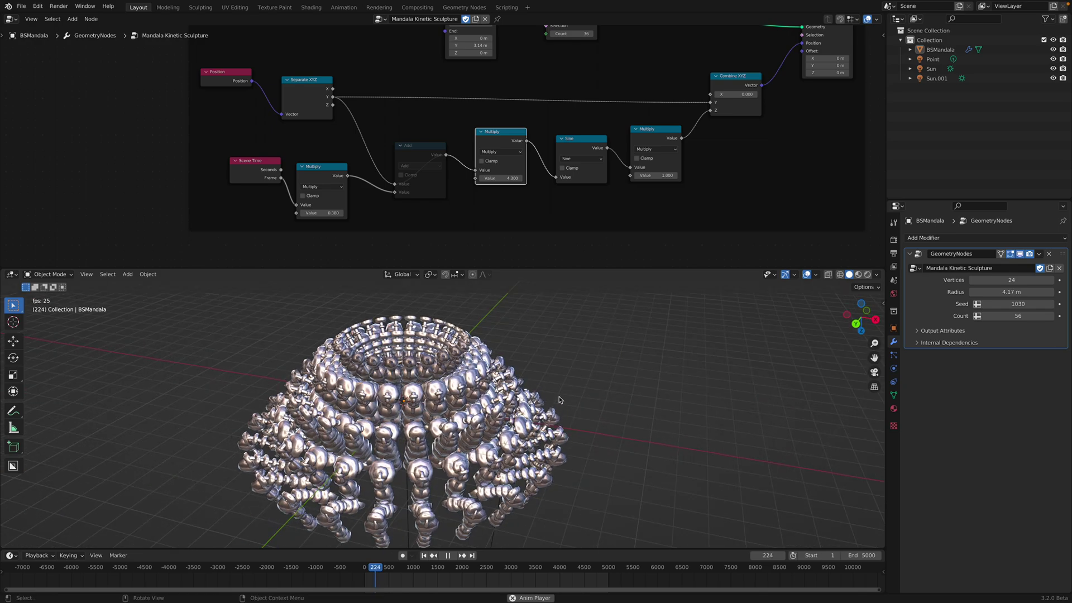
key("space")
Set the value of the Multiply node before Sine to 1 and save the file
left_click(501, 178)
type("1")
key("Return")
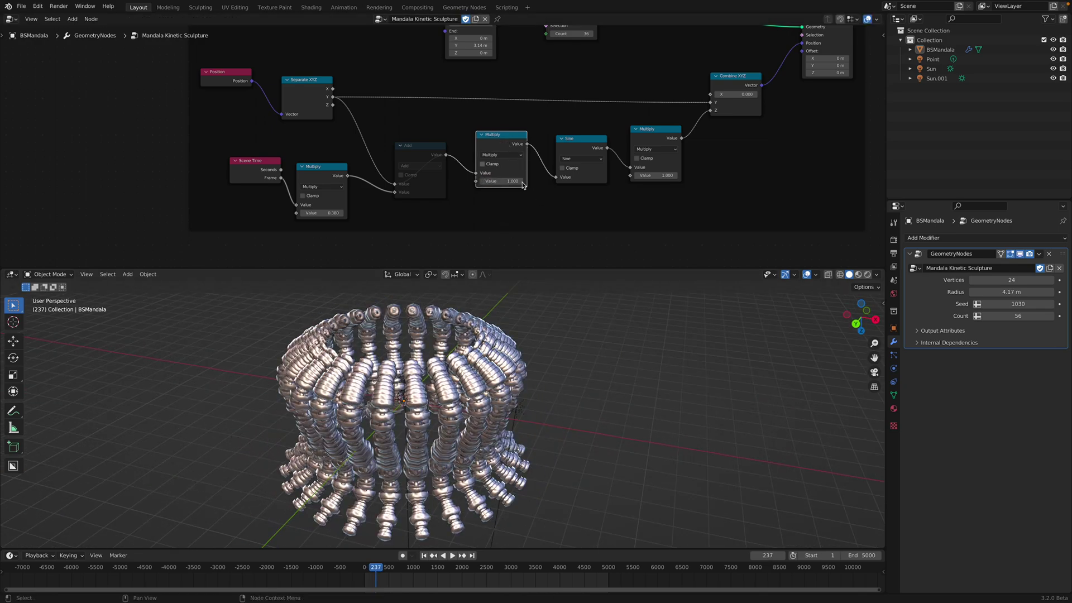
scroll(519, 338, "down", 1)
key("ctrl+s")
Play the animation in short bursts and examine the sculpture from above and from the side
mouse_move(520, 408)
middle_mouse_down()
mouse_move(541, 371)
mouse_move(561, 466)
middle_mouse_up()
key("space")
scroll(442, 426, "up", 2)
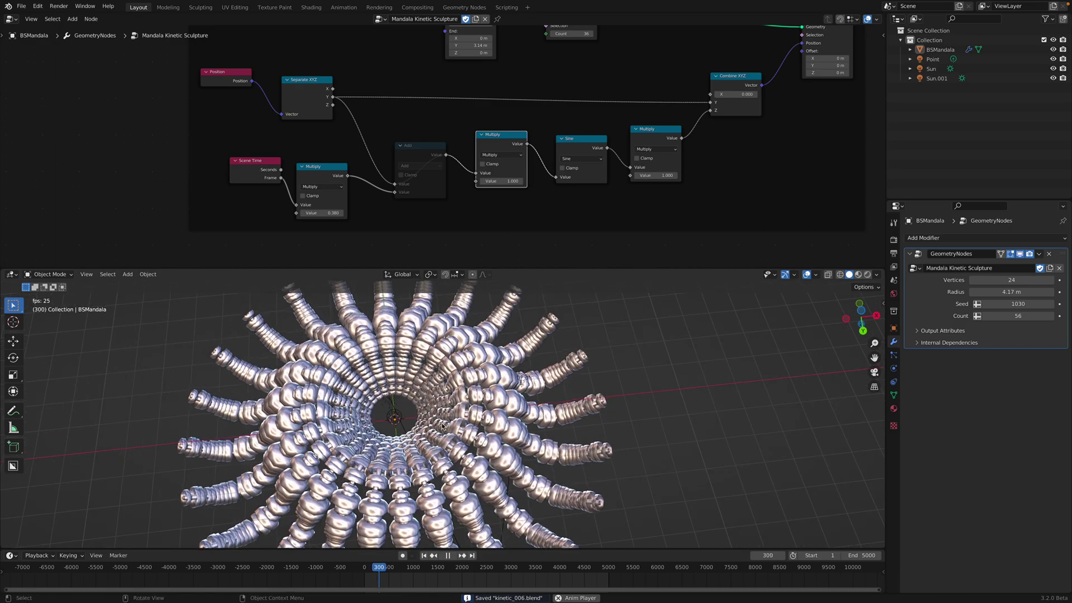
middle_click_drag(442, 425, 435, 347)
key("space")
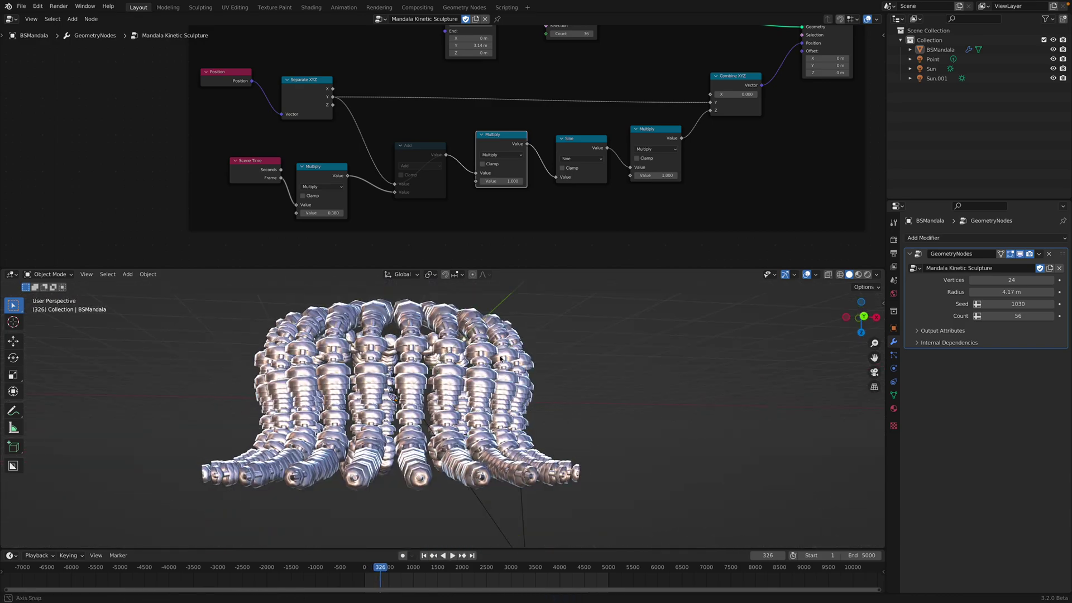
middle_click_drag(501, 359, 439, 448)
key("space")
key("space")
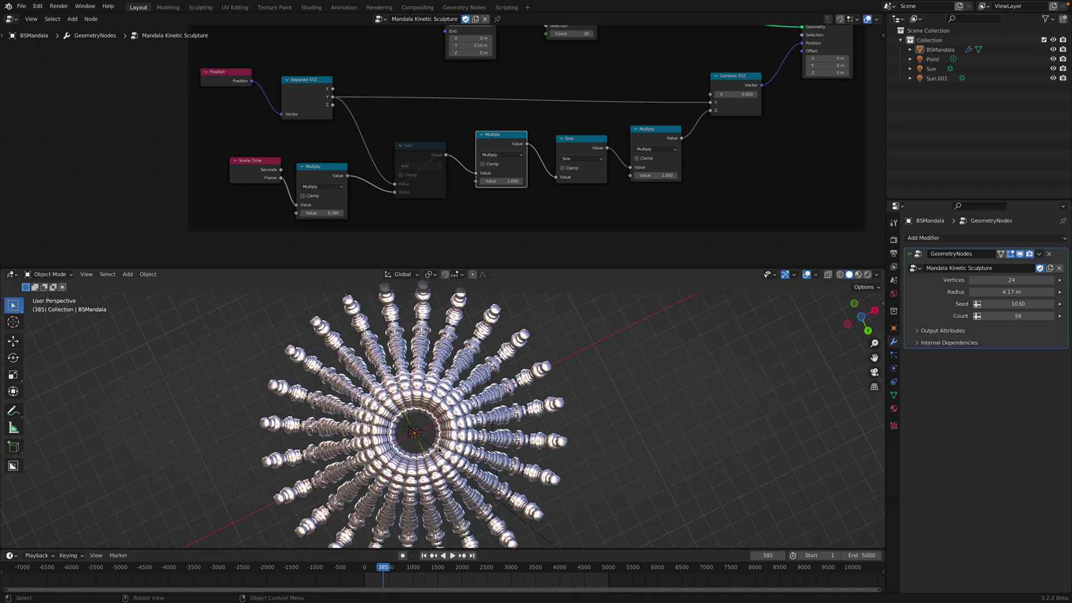
Nudge and unmute the Add node, and preview the animation with it active
middle_click_drag(452, 174, 404, 175)
scroll(335, 168, "up", 1)
left_click_drag(357, 149, 353, 138)
middle_click_drag(477, 378, 426, 337)
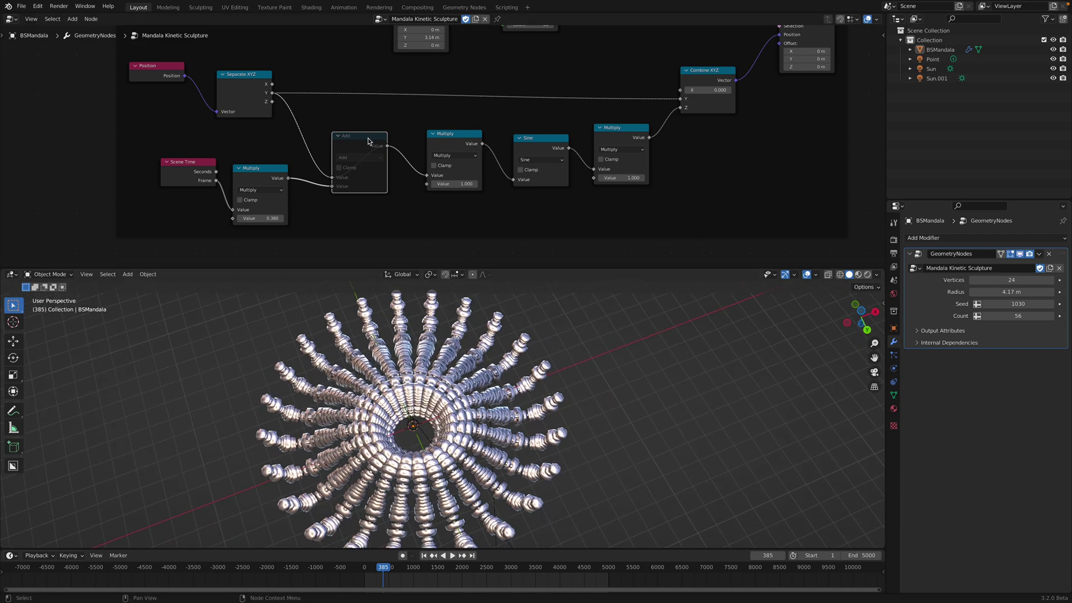
key("m")
key("space")
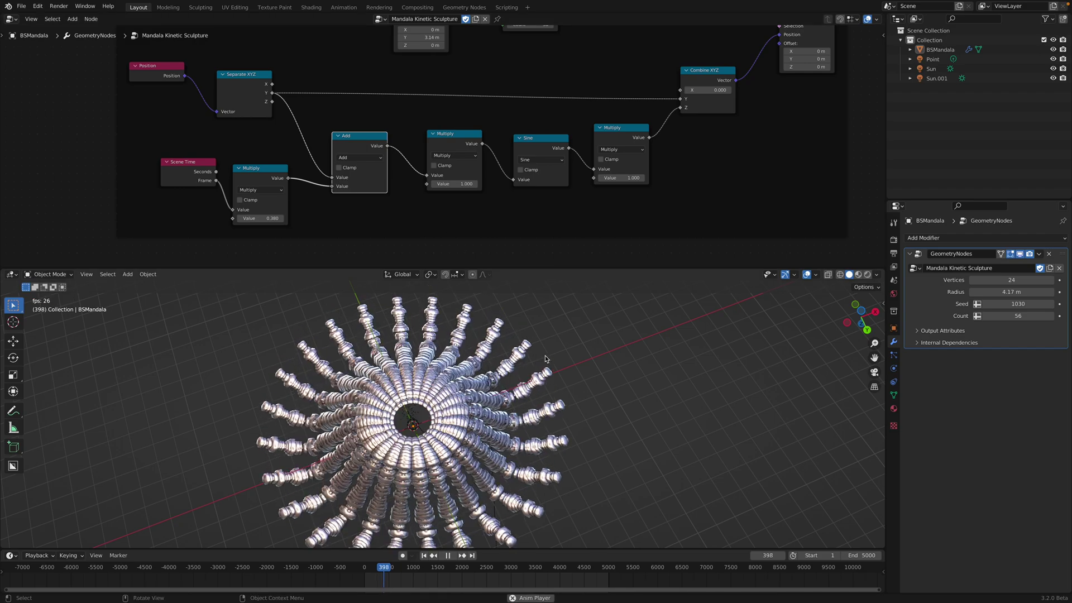
mouse_move(545, 355)
middle_mouse_down()
mouse_move(552, 314)
mouse_move(550, 352)
middle_mouse_up()
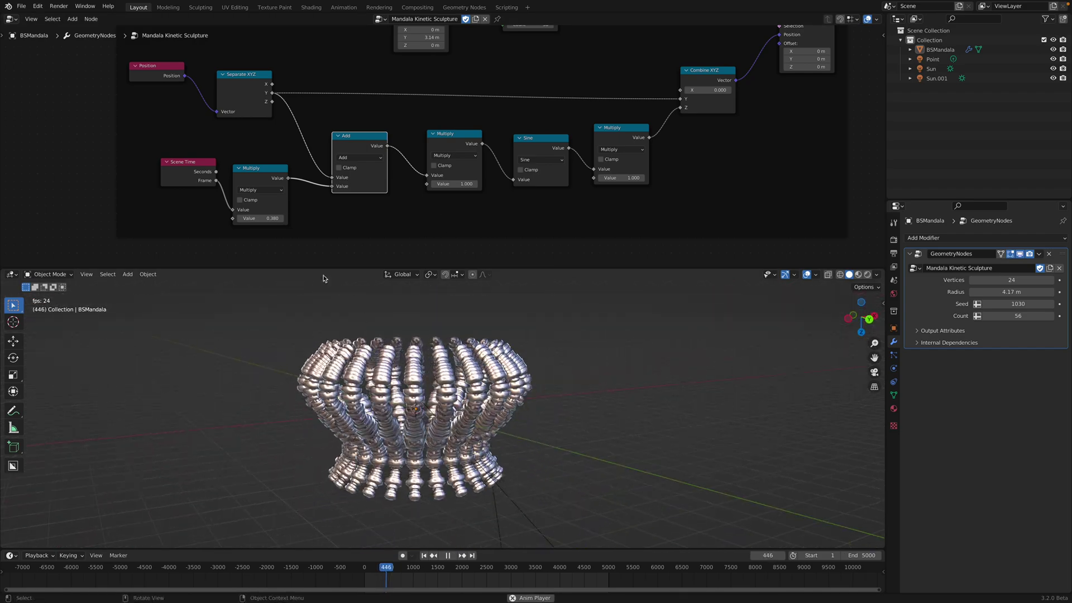
Set the Multiply node after Scene Time to 0.200 and preview the changed animation speed
mouse_move(260, 218)
left_mouse_down()
mouse_move(245, 218)
mouse_move(273, 219)
left_mouse_up()
key("space")
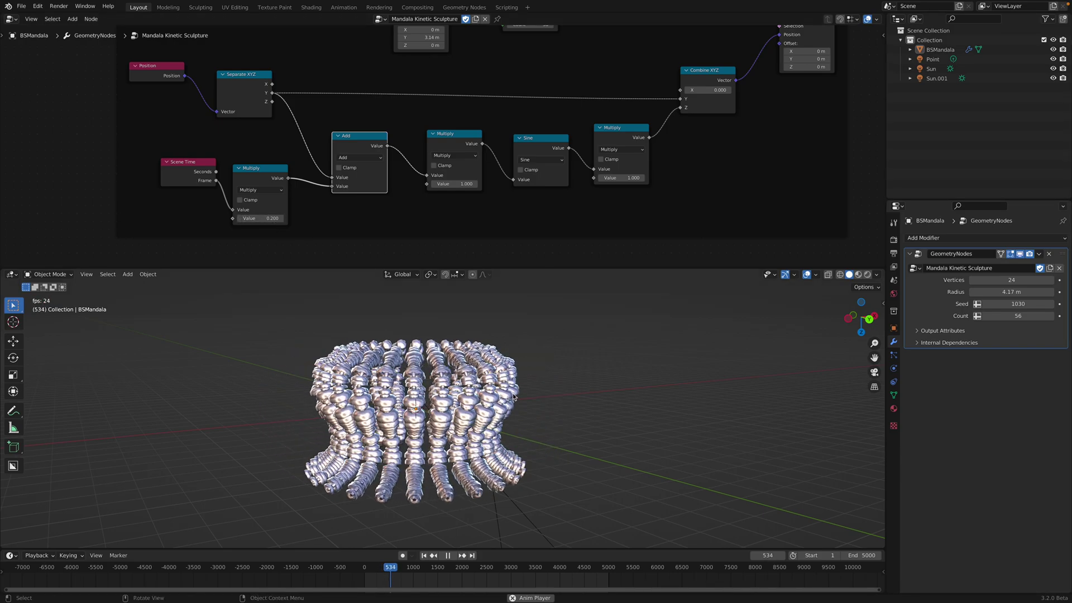
middle_click_drag(514, 397, 484, 355)
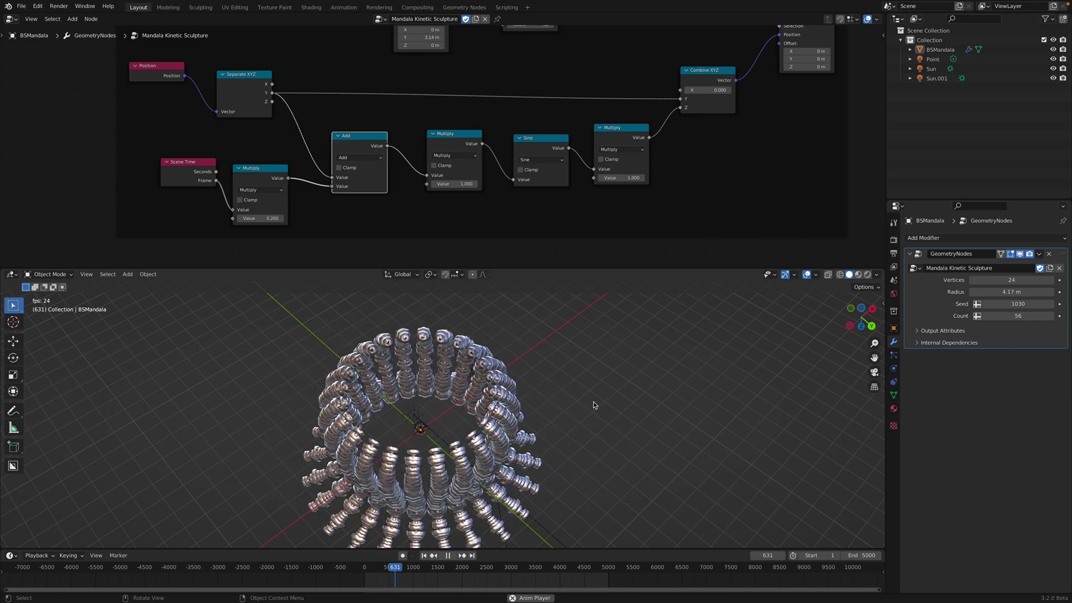
key("space")
Reposition the Multiply node after Scene Time, the Add node and the Multiply node before Sine
left_click_drag(288, 169, 293, 161)
left_click_drag(355, 139, 353, 129)
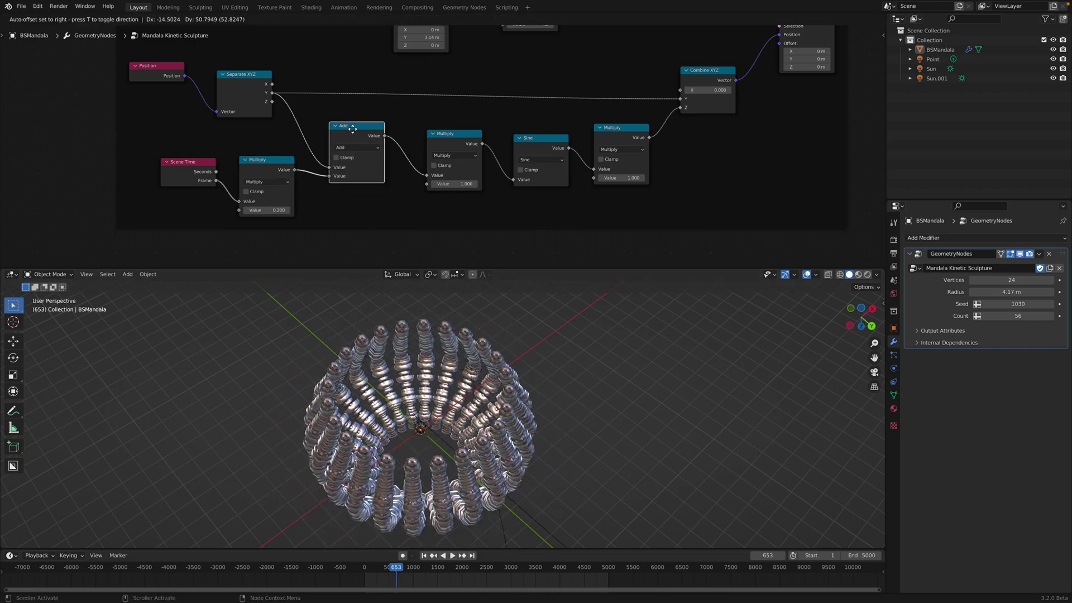
middle_click_drag(457, 133, 368, 135)
left_click_drag(365, 135, 372, 133)
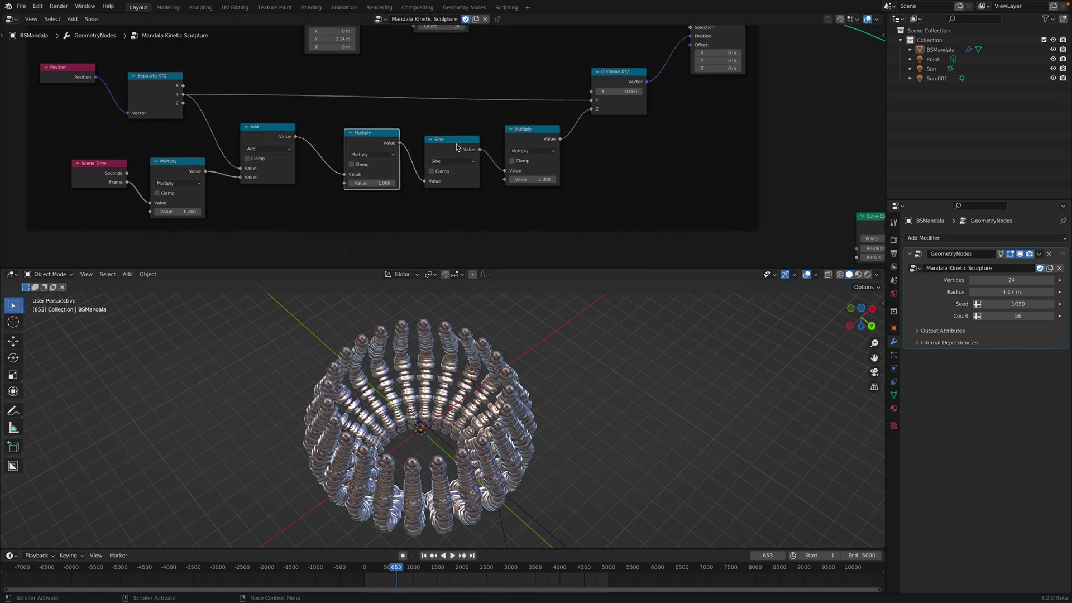
Rearrange the Sine node, the Multiply nodes on either side of it and the Combine XYZ node
left_click_drag(456, 147, 456, 158)
left_click_drag(366, 135, 365, 125)
left_click_drag(455, 152, 456, 155)
left_click_drag(517, 134, 515, 145)
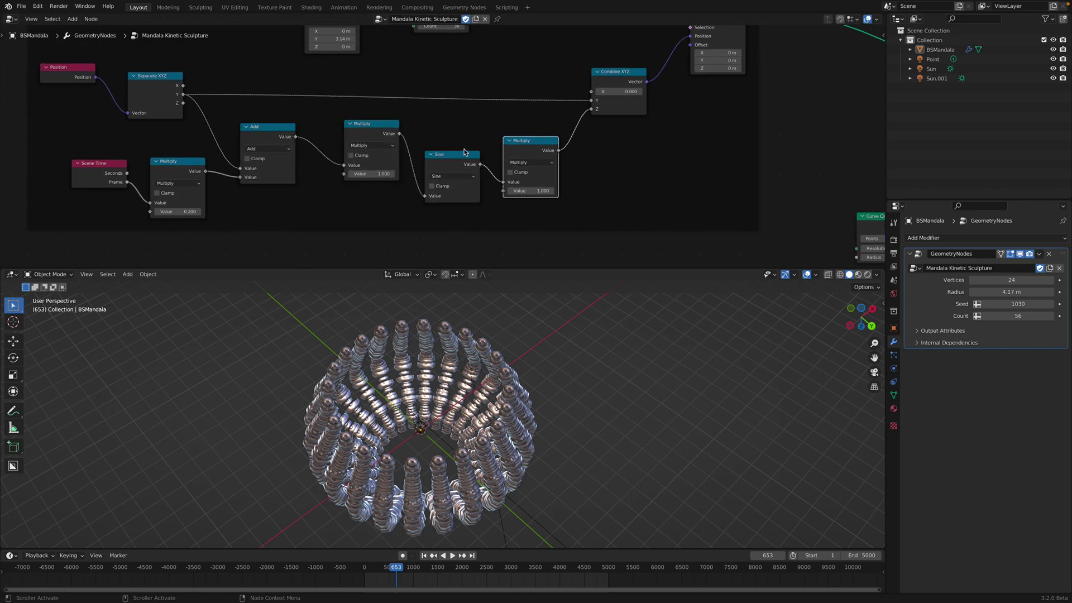
middle_click_drag(451, 157, 420, 166)
left_click_drag(494, 159, 492, 145)
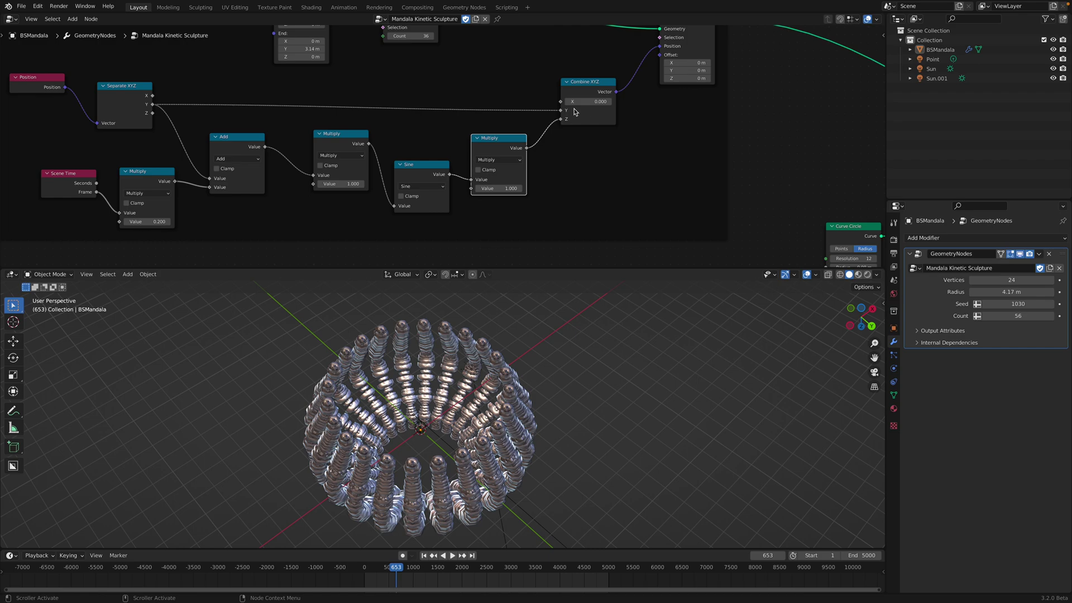
left_click_drag(582, 89, 582, 87)
Sketch an arch-shaped annotation below the Combine XYZ node and erase it
middle_click_drag(550, 134, 469, 133)
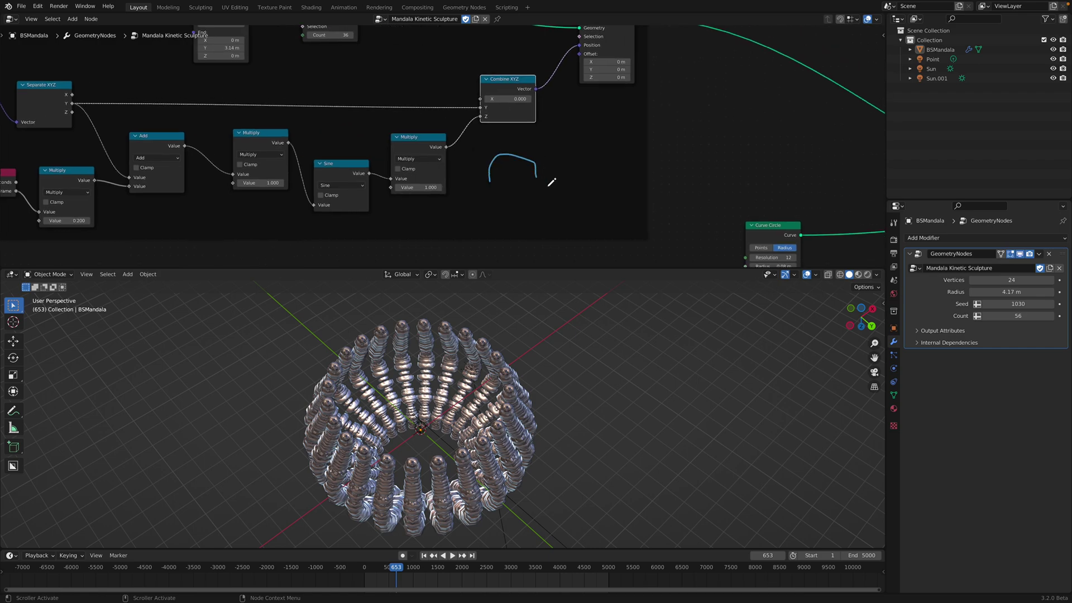
middle_click_drag(569, 162, 476, 170)
right_click_drag(427, 180, 410, 179)
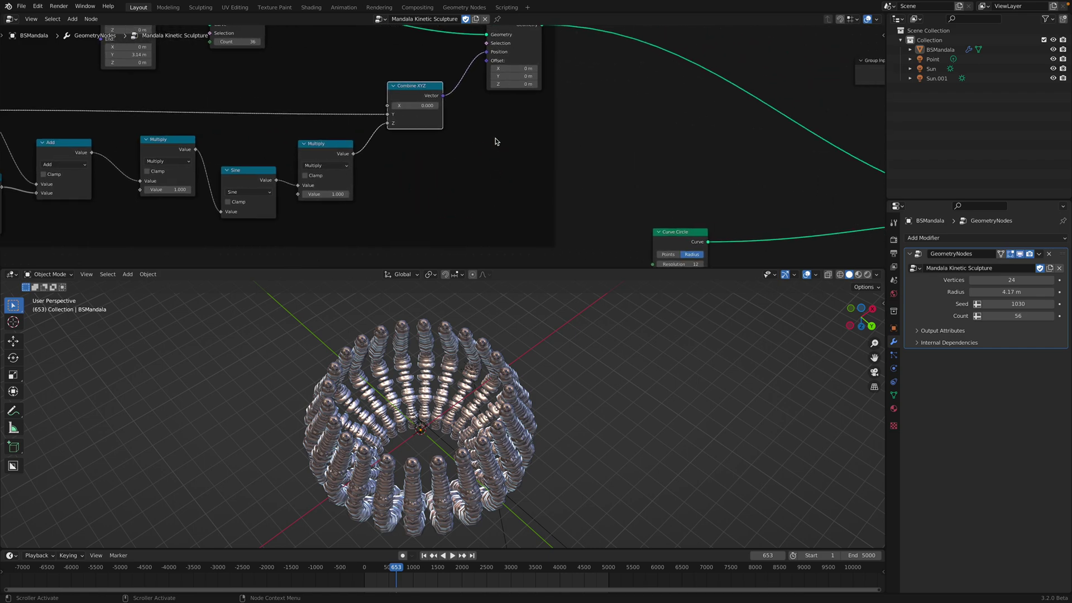
Save the file and reposition the Set Position node
scroll(495, 139, "down", 1)
middle_click_drag(495, 139, 392, 198)
key("ctrl+s")
left_click_drag(407, 98, 396, 99)
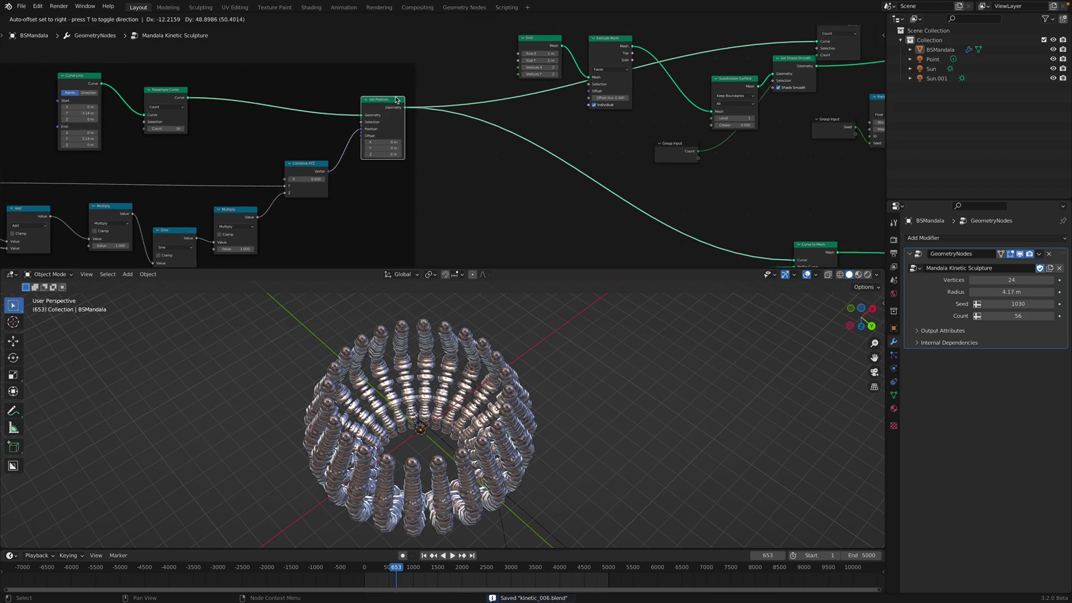
Reposition the Group Input node carrying Vertices and Radius and the Circular Array node it feeds
middle_click_drag(444, 141, 276, 164)
middle_click_drag(326, 111, 187, 118)
scroll(236, 142, "down", 6)
scroll(380, 139, "up", 2)
middle_click_drag(561, 103, 394, 168)
middle_click_drag(590, 120, 624, 155)
scroll(511, 112, "up", 1)
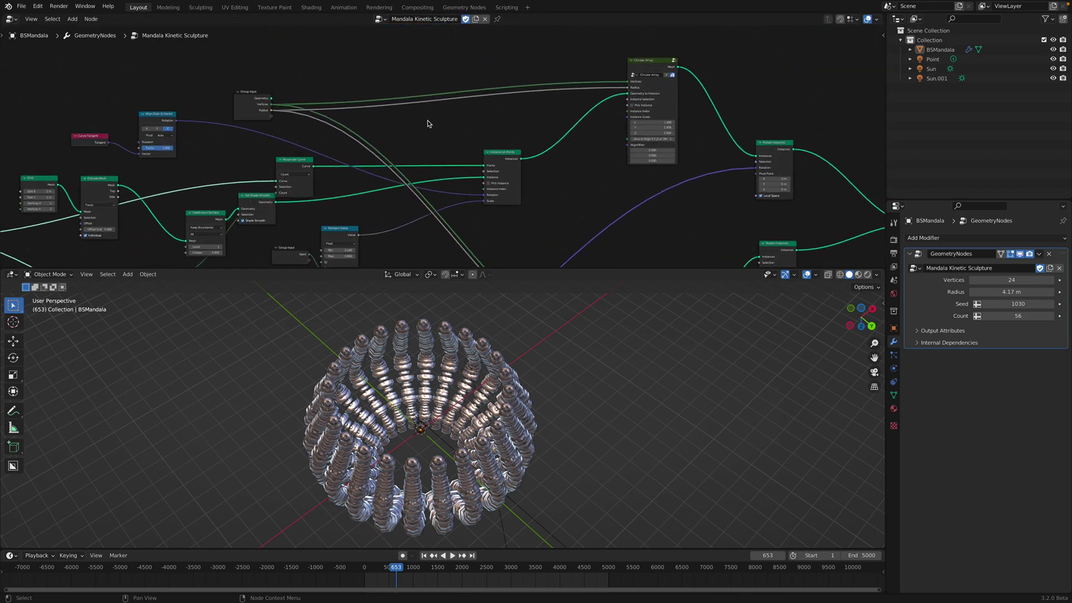
left_click_drag(259, 95, 301, 77)
scroll(651, 76, "up", 1)
middle_click_drag(650, 76, 465, 89)
left_click_drag(465, 73, 467, 70)
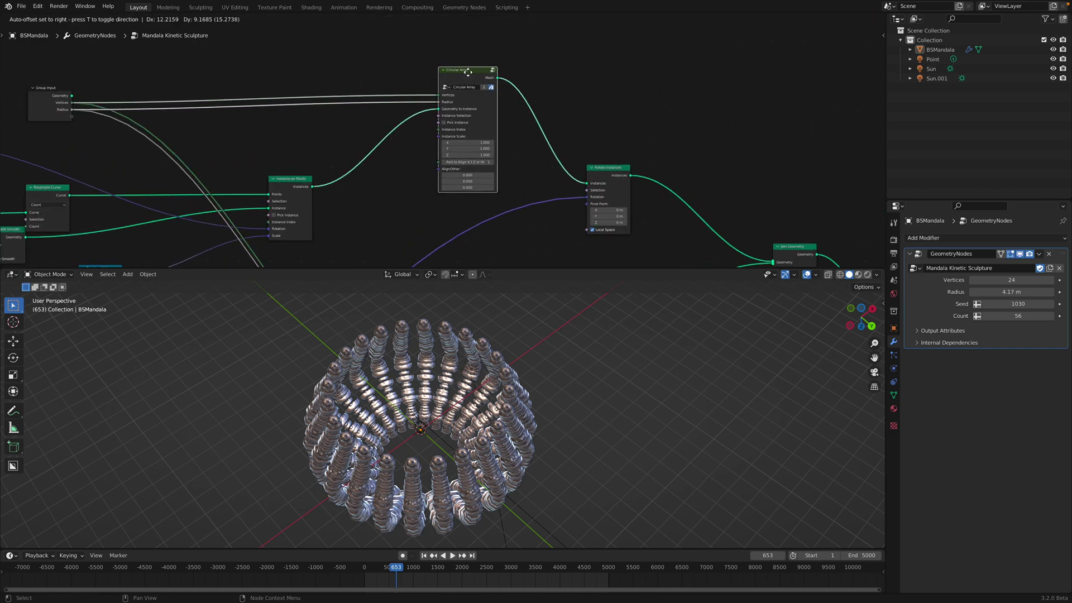
Nudge the Instance on Points and Resample Curve nodes slightly upward
middle_click_drag(317, 175, 540, 128)
left_click_drag(513, 134, 512, 128)
scroll(275, 160, "up", 1)
middle_click_drag(275, 160, 458, 129)
left_click_drag(448, 107, 448, 103)
Move the Combine XYZ node farther from its Multiply node and reposition the Curve to Mesh node
middle_click_drag(595, 162, 562, 43)
middle_click_drag(562, 188, 571, 27)
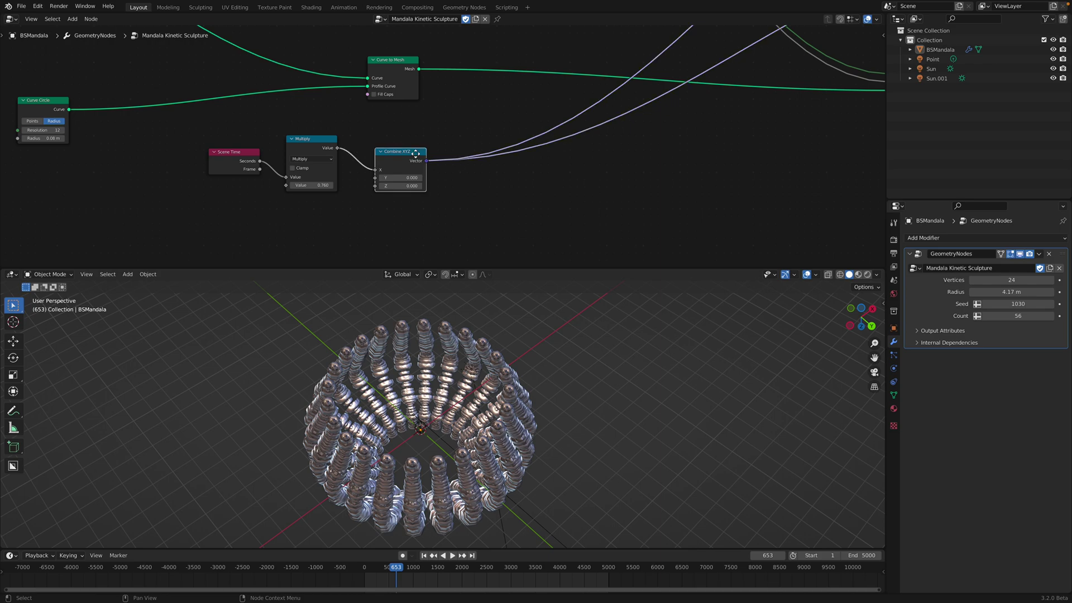
left_click_drag(416, 154, 482, 147)
middle_click_drag(474, 150, 564, 177)
scroll(425, 170, "up", 1)
left_click_drag(329, 145, 345, 131)
Try a Curve Circle resolution of 3 and enlarge the 3D viewport to inspect the tubes
middle_click_drag(315, 141, 614, 85)
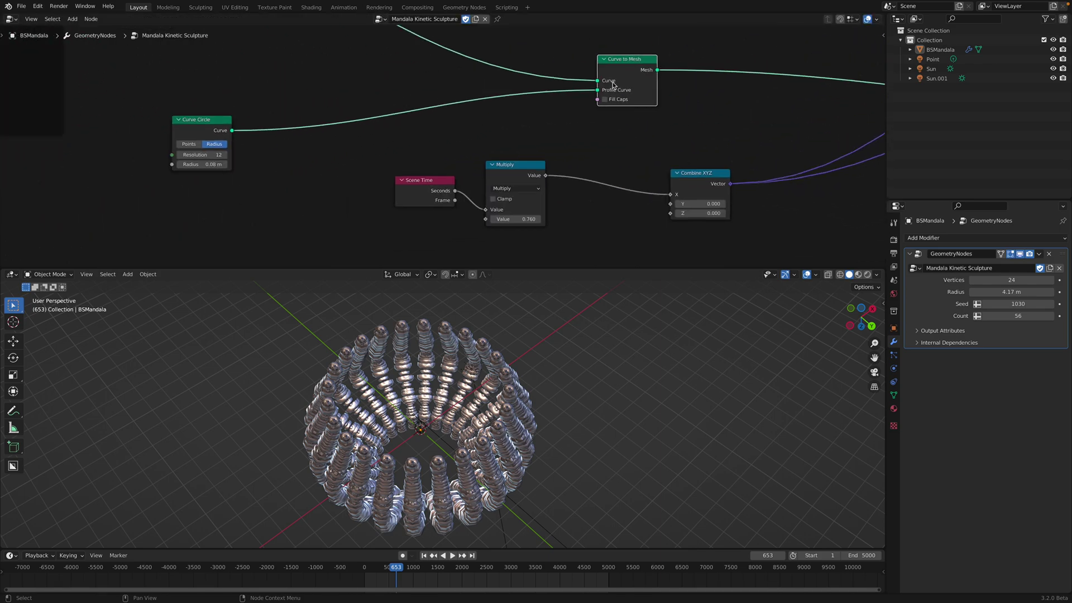
middle_click_drag(367, 126, 474, 125)
scroll(475, 125, "up", 2)
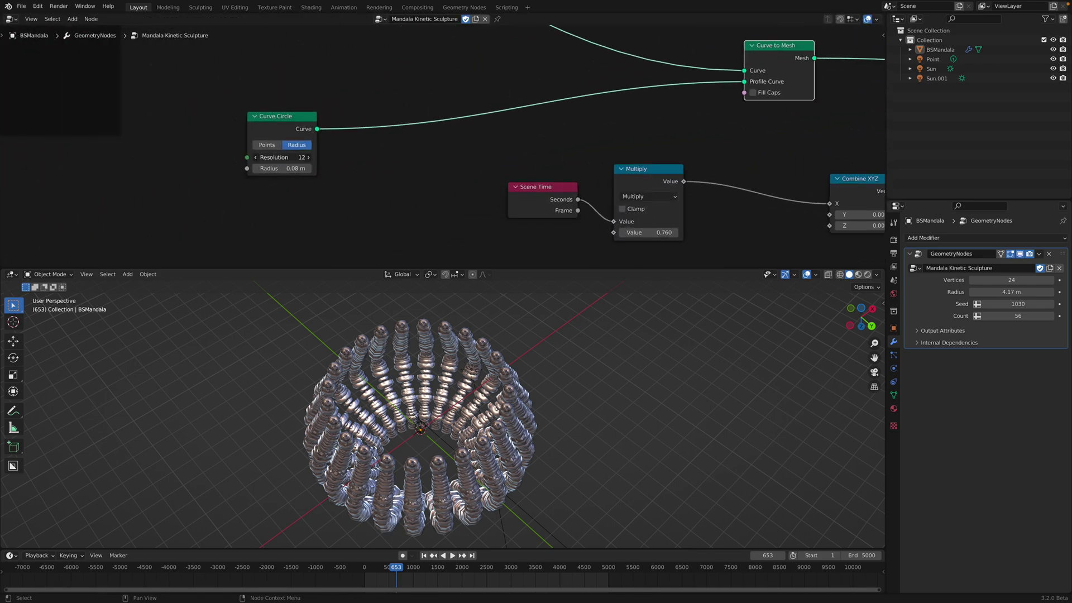
middle_click_drag(494, 384, 482, 302)
left_click_drag(481, 267, 481, 147)
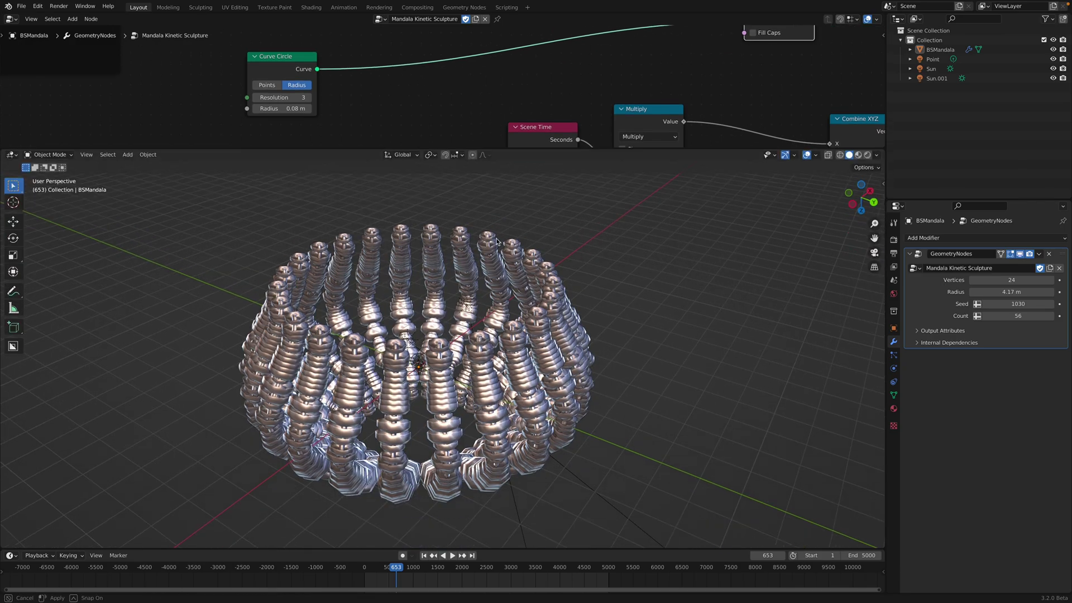
Set the Curve Circle resolution to 8, inspect the sculpture and enlarge the node editor again
middle_click_drag(475, 235, 459, 424)
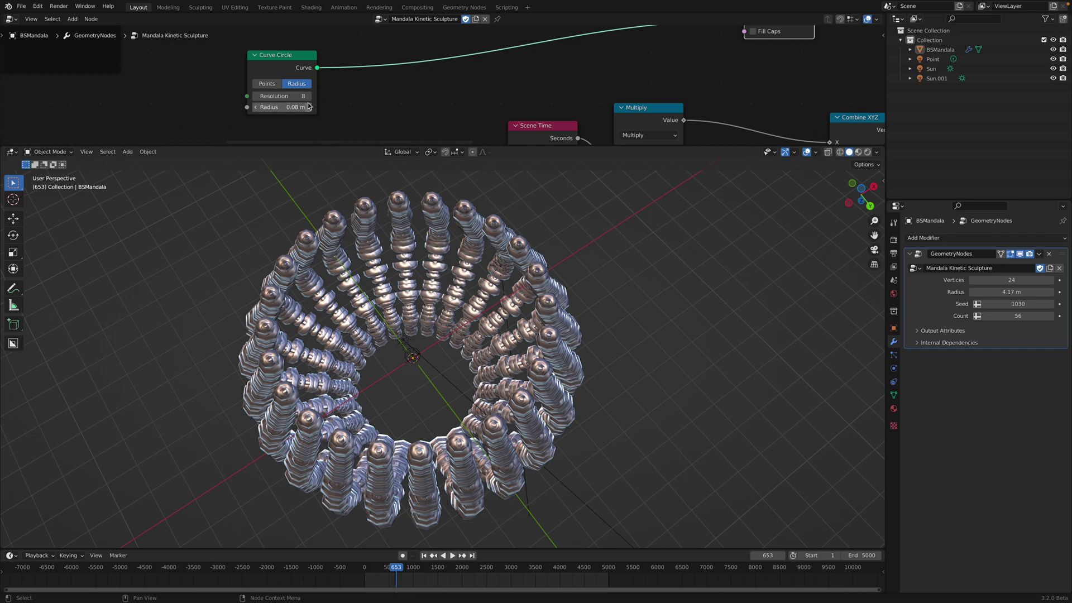
middle_click_drag(397, 393, 481, 373)
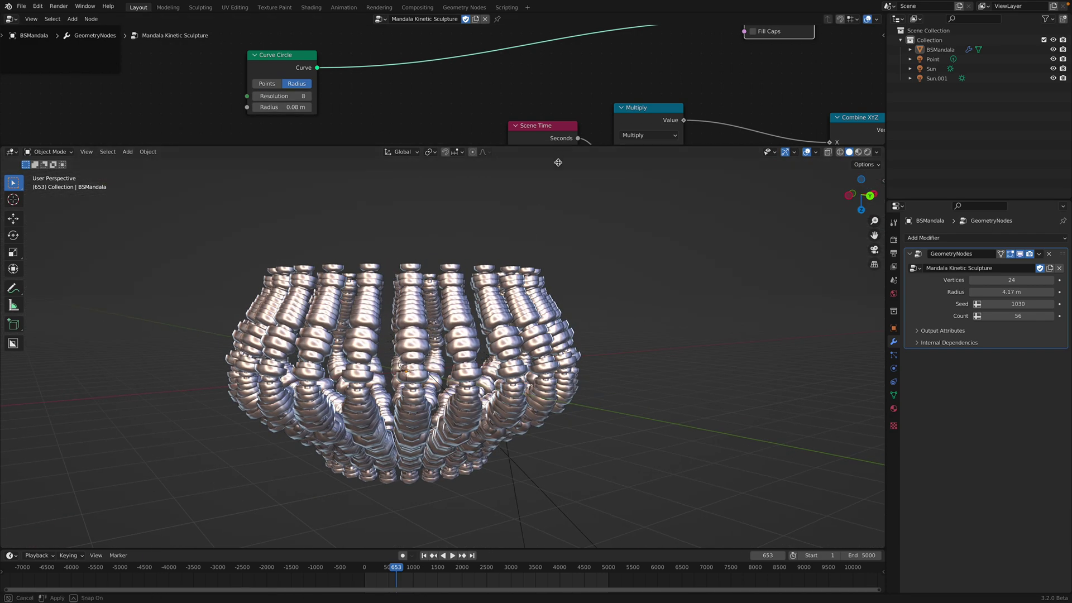
left_click_drag(559, 163, 550, 280)
Move the Curve Circle node closer to Curve to Mesh and shift the Curve to Mesh node upward
scroll(321, 195, "down", 3)
middle_click_drag(325, 196, 233, 218)
left_click_drag(199, 151, 378, 125)
middle_click_drag(378, 140, 187, 178)
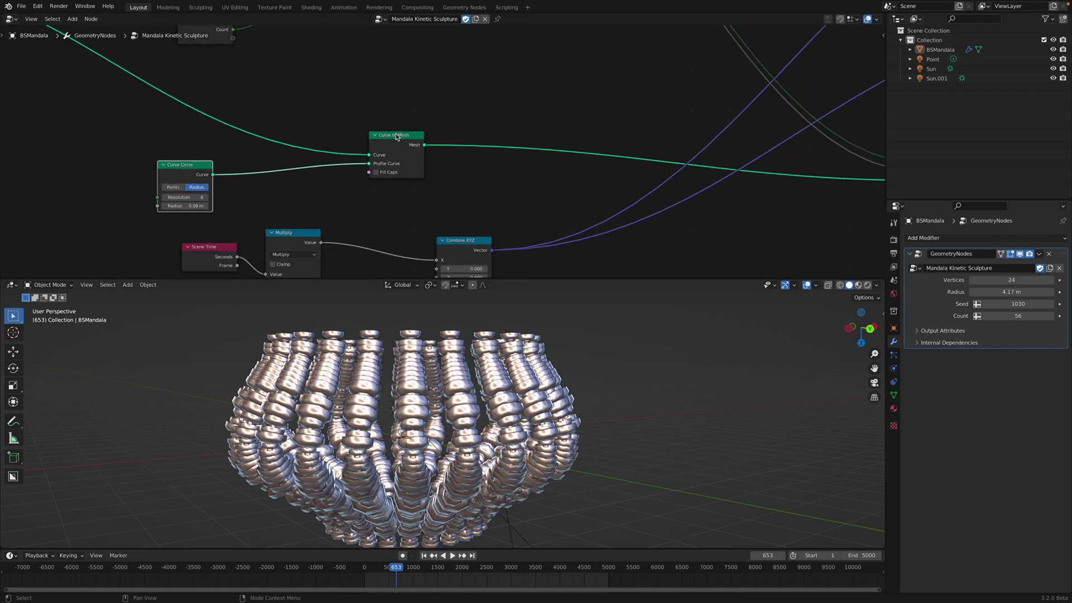
left_click_drag(396, 137, 395, 117)
Mute the link from the upper Rotate Instances node to Join Geometry and play the animation of the tubes alone
middle_click_drag(793, 162, 435, 169)
middle_click_drag(579, 171, 450, 206)
scroll(450, 206, "down", 1)
middle_click_drag(535, 108, 434, 203)
right_click_drag(591, 74, 552, 86, "ctrl+alt")
middle_click_drag(597, 341, 545, 365)
key("space")
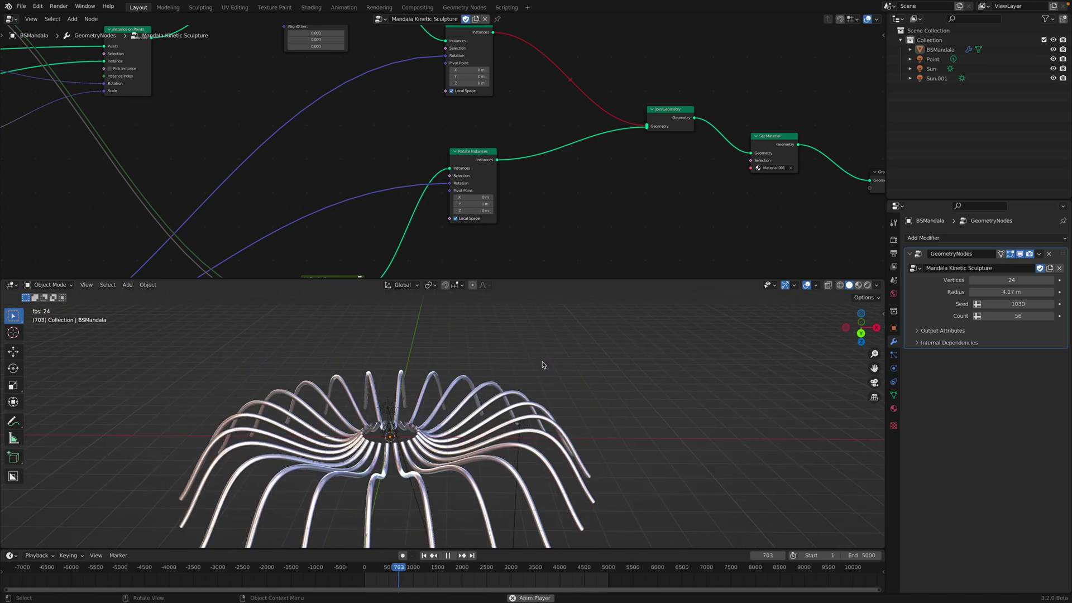
key("space")
Unmute the link from the upper Rotate Instances node to Join Geometry and save the file
right_click_drag(584, 56, 572, 120, "ctrl+alt")
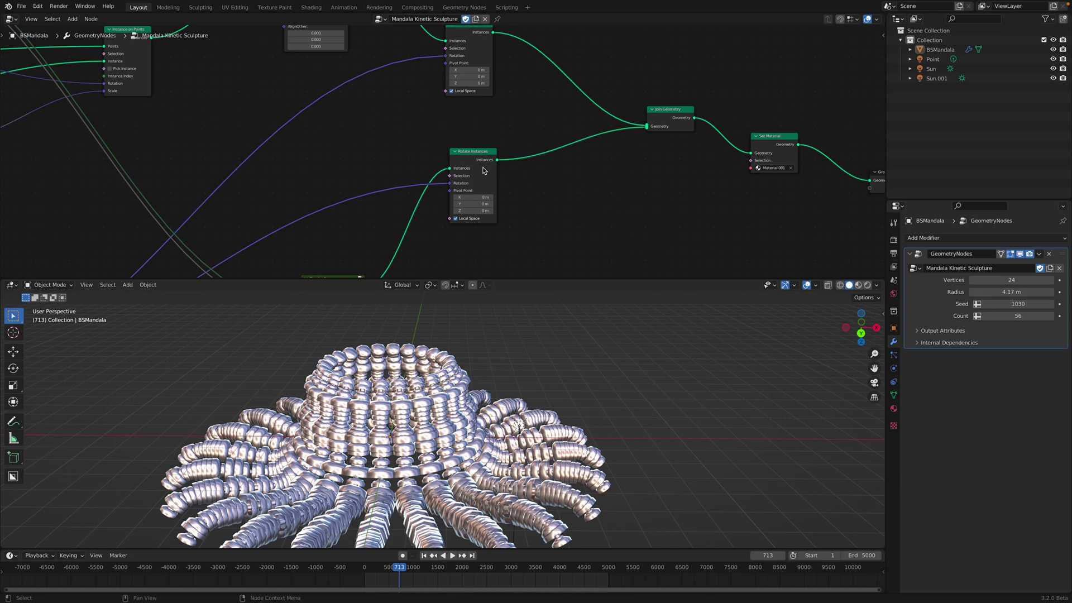
middle_click_drag(484, 171, 631, 127)
key("ctrl+s")
Enlarge the node editor and reposition the Grid and Extrude Mesh nodes
middle_click_drag(490, 242, 556, 308)
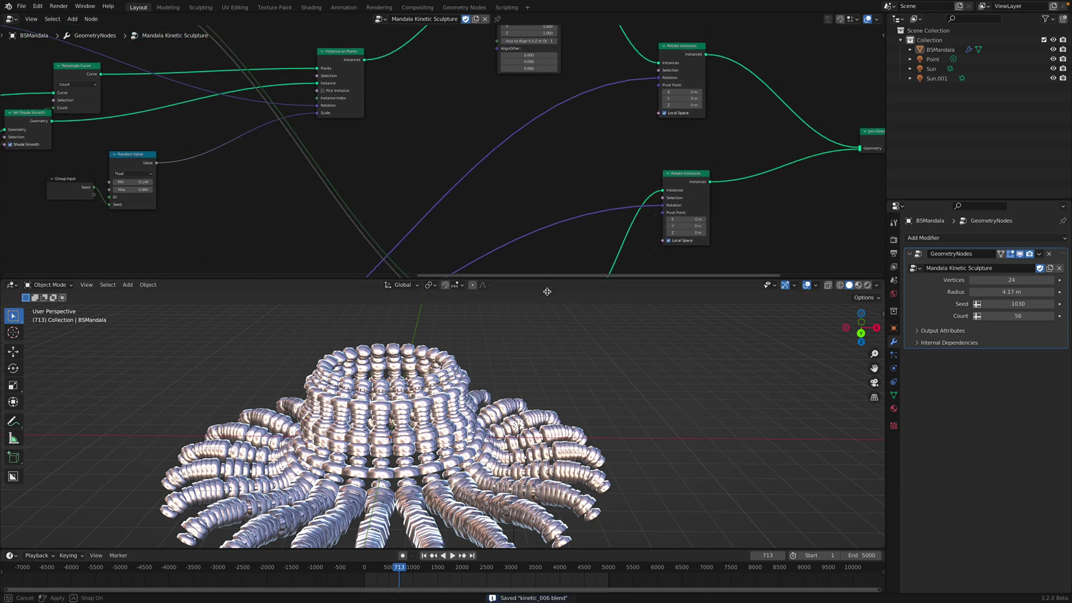
left_click_drag(547, 292, 547, 378)
middle_click_drag(262, 220, 645, 258)
scroll(439, 221, "up", 3)
middle_click_drag(439, 222, 583, 210)
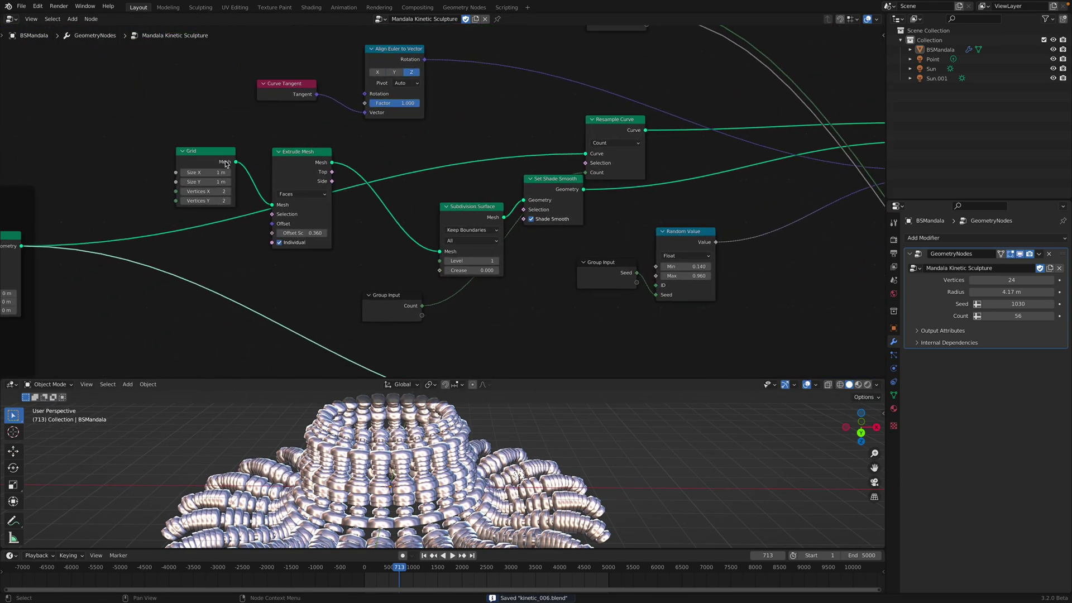
left_click_drag(212, 153, 198, 143)
left_click_drag(284, 151, 280, 145)
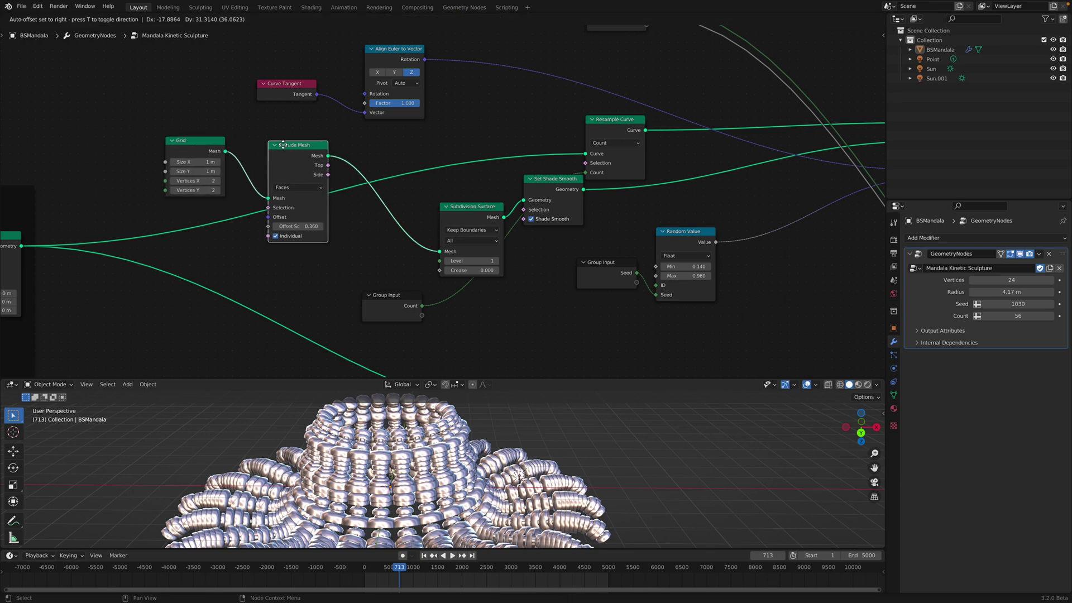
Enlarge the 3D viewport and move the Grid node farther from the Extrude Mesh node
middle_click_drag(236, 164, 319, 151)
scroll(319, 152, "up", 1)
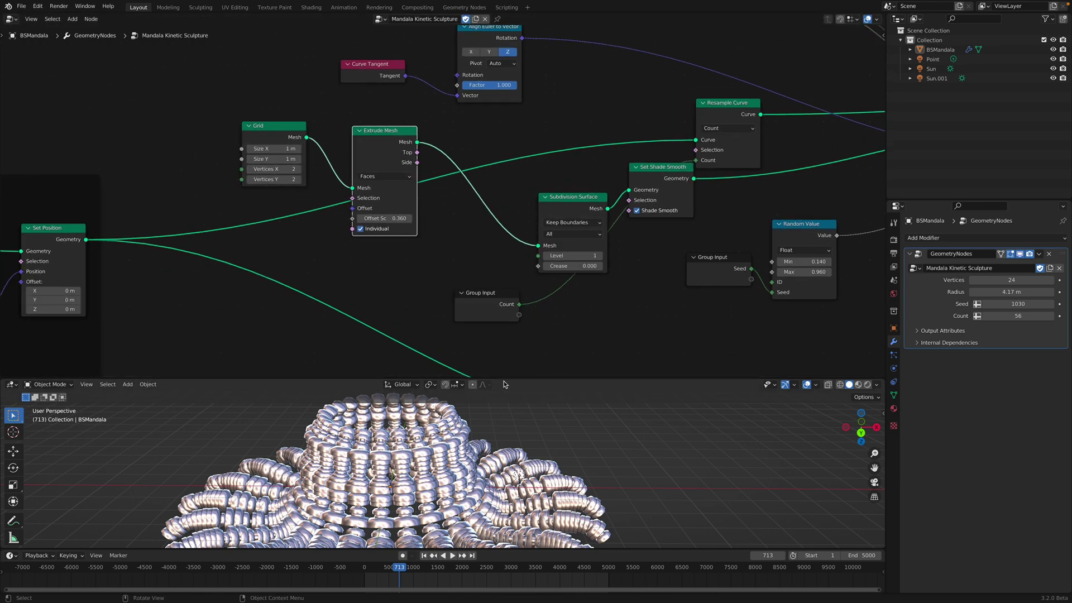
left_click_drag(504, 379, 348, 259)
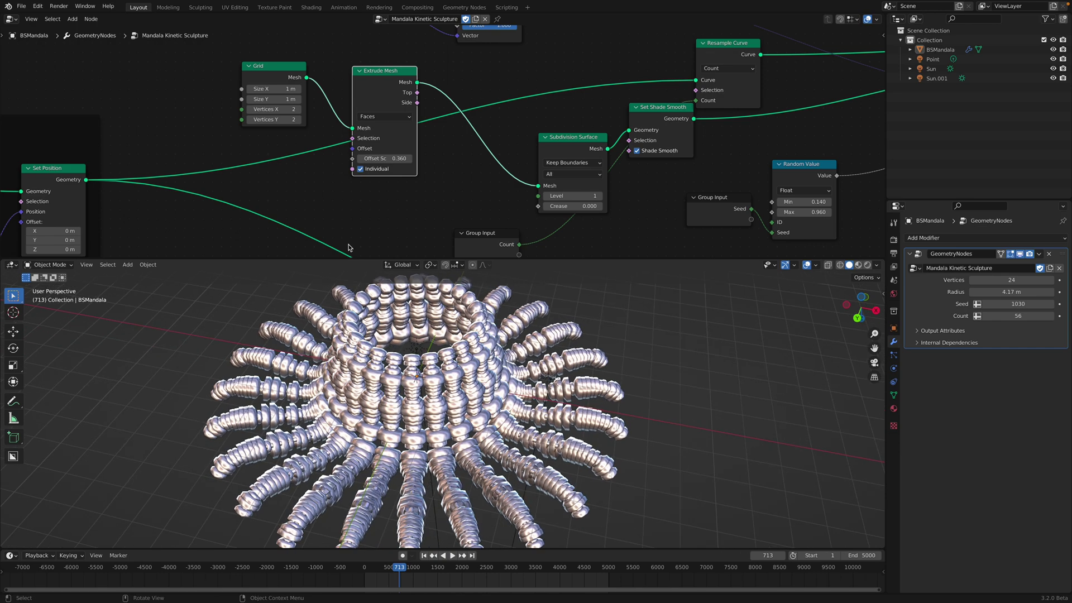
left_click_drag(267, 72, 251, 72)
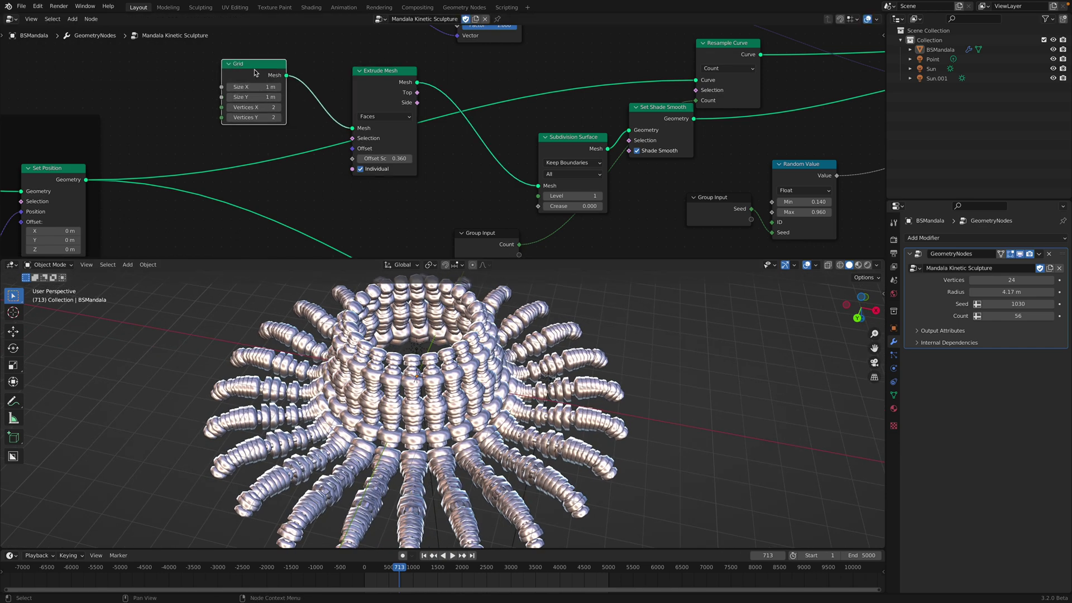
Set the Extrude Mesh node's offset scale to 0.500
middle_click_drag(145, 90, 184, 100)
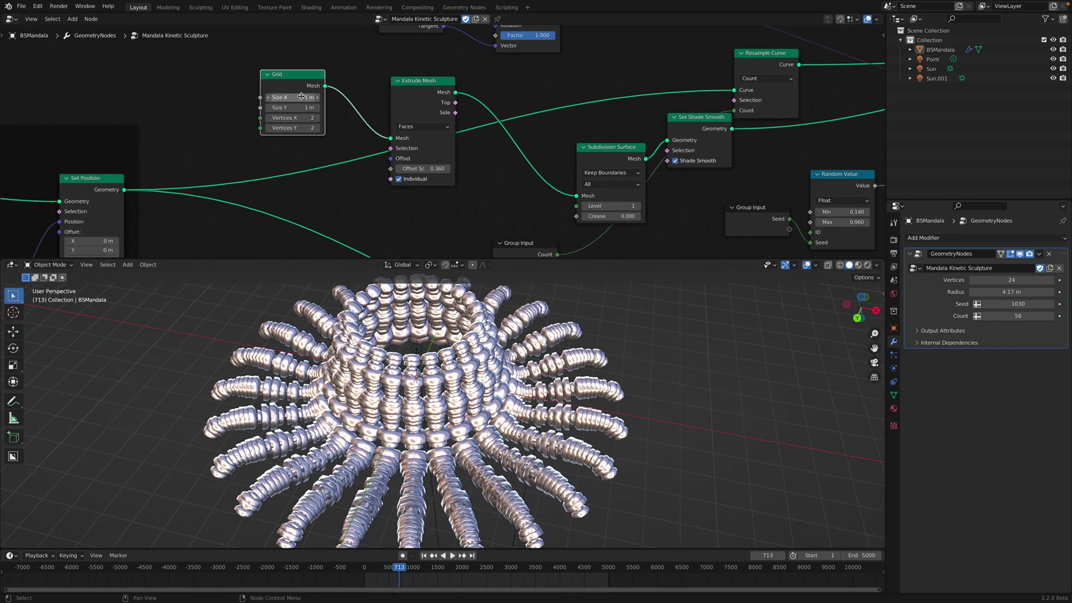
middle_click_drag(301, 97, 270, 107)
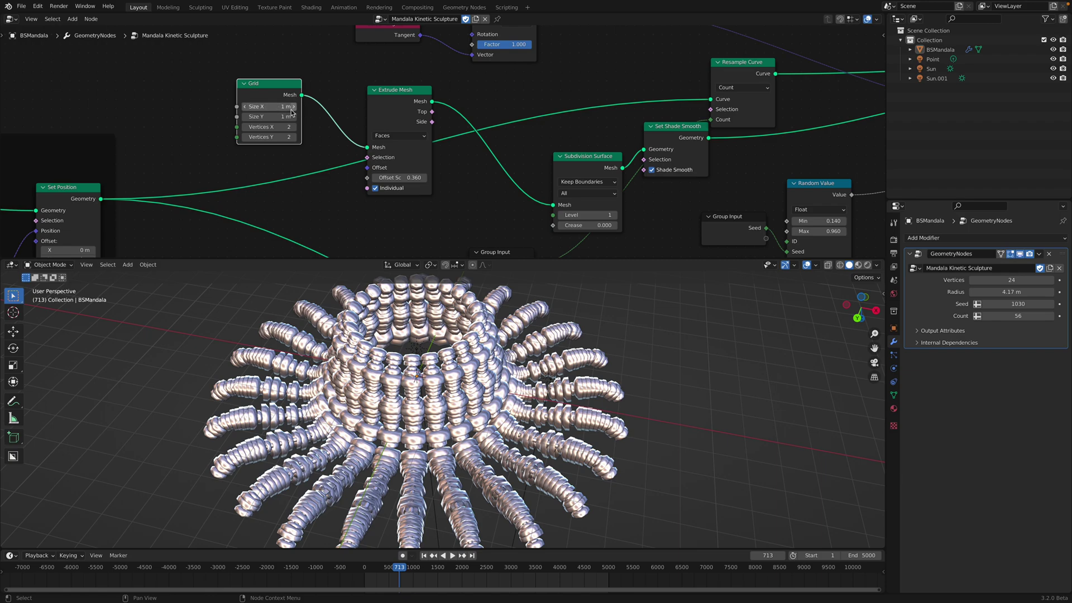
mouse_move(397, 177)
left_mouse_down()
mouse_move(343, 177)
mouse_move(430, 177)
left_mouse_up()
middle_click_drag(469, 187, 398, 177)
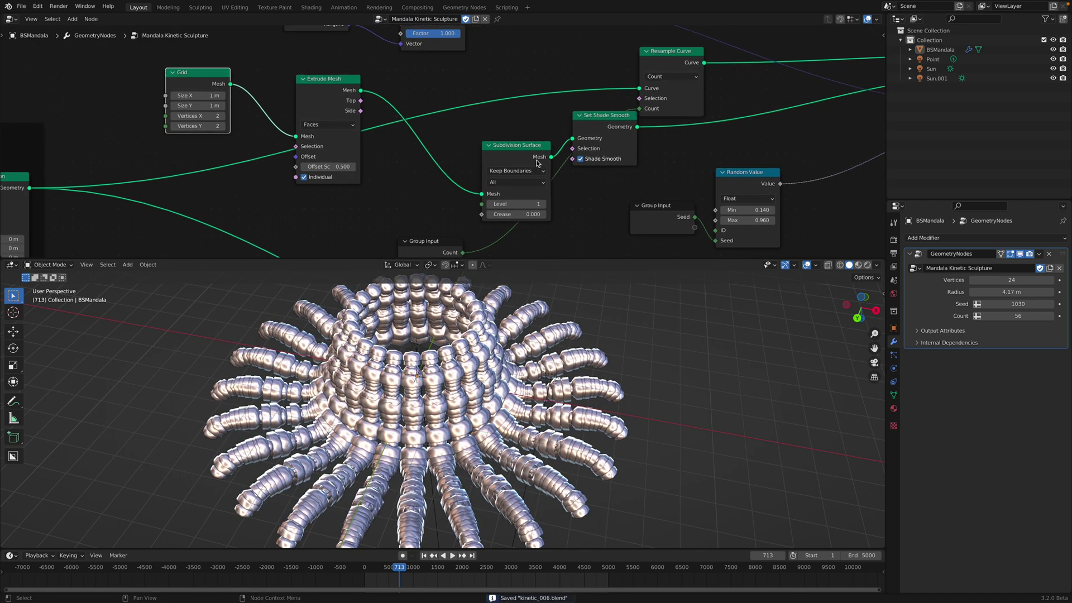
Move the Subdivision Surface node closer to the Extrude Mesh node and set its level to 2
middle_click_drag(503, 147, 467, 142)
left_click_drag(468, 143, 443, 135)
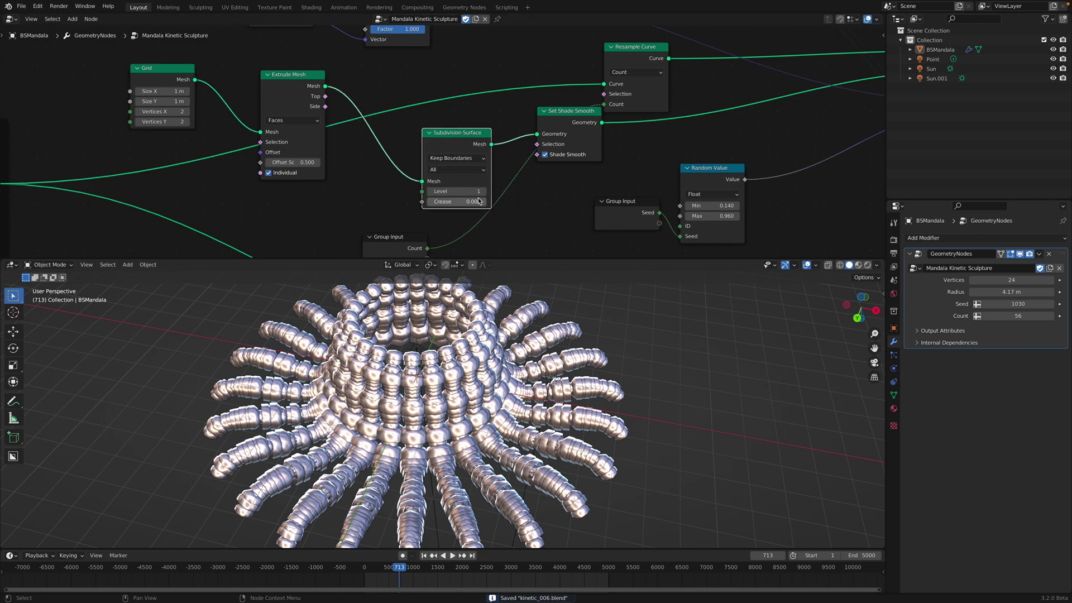
left_click(483, 191)
Save the file and play the animation with the mandala viewed from above
mouse_move(536, 357)
middle_mouse_down()
mouse_move(553, 340)
mouse_move(571, 381)
mouse_move(544, 379)
mouse_move(540, 406)
middle_mouse_up()
key("ctrl+s")
key("space")
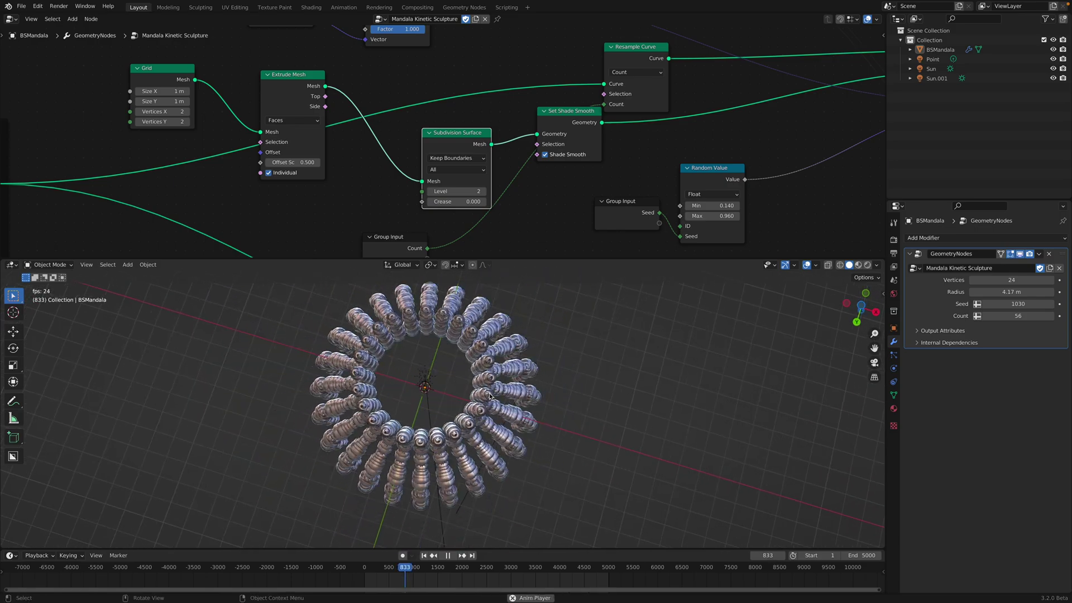
Reposition the Set Shade Smooth and Resample Curve nodes and look over the node chain from Set Position to Instance on Points
middle_click_drag(503, 152, 430, 168)
left_click_drag(497, 135, 491, 138)
middle_click_drag(492, 139, 410, 165)
left_click_drag(480, 95, 460, 88)
scroll(437, 130, "down", 2)
middle_click_drag(437, 129, 379, 154)
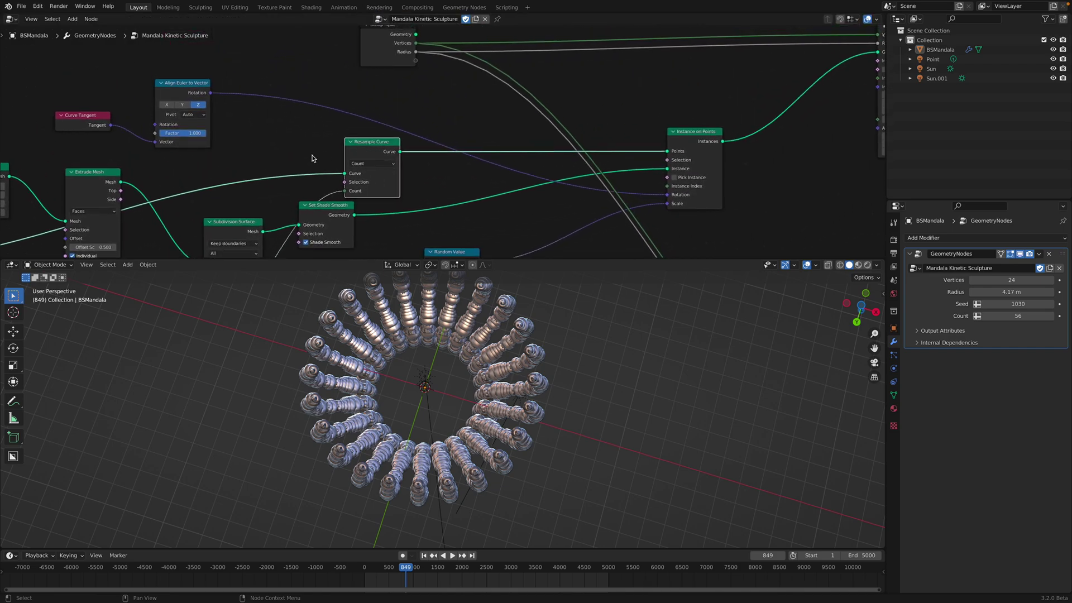
middle_click_drag(312, 157, 432, 152)
middle_click_drag(249, 198, 286, 170)
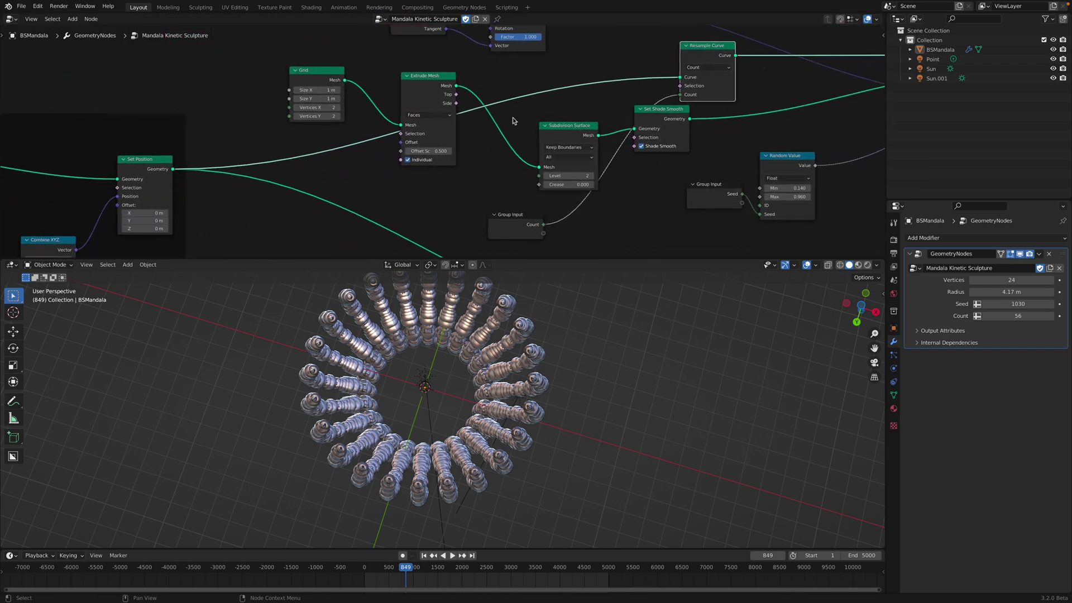
middle_click_drag(445, 85, 370, 121)
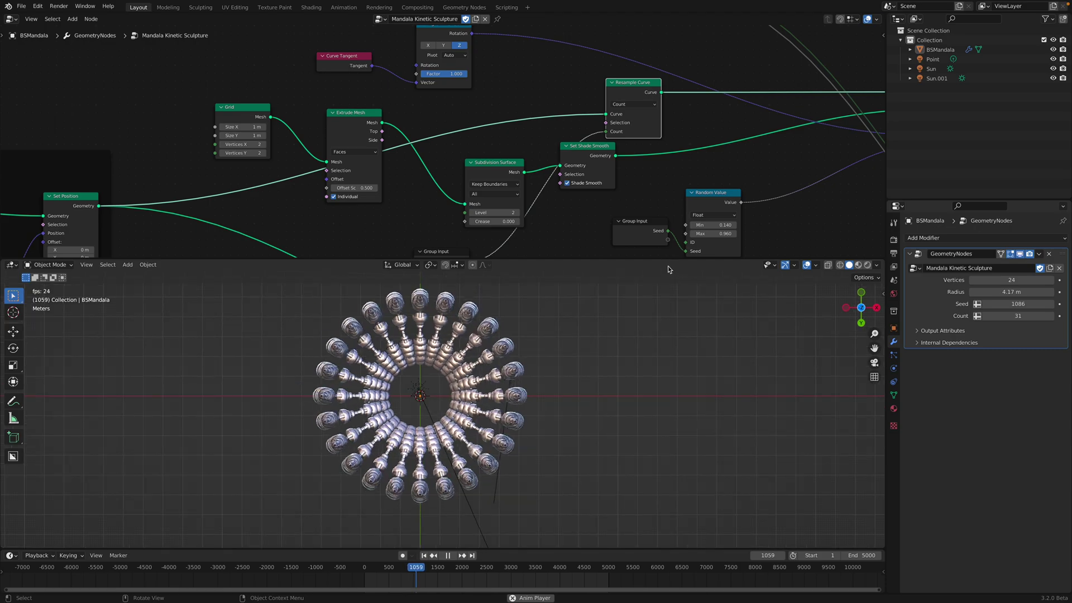
Enlarge the 3D viewport and hide its overlays and gizmos while the animation plays
left_click_drag(669, 260, 665, 186)
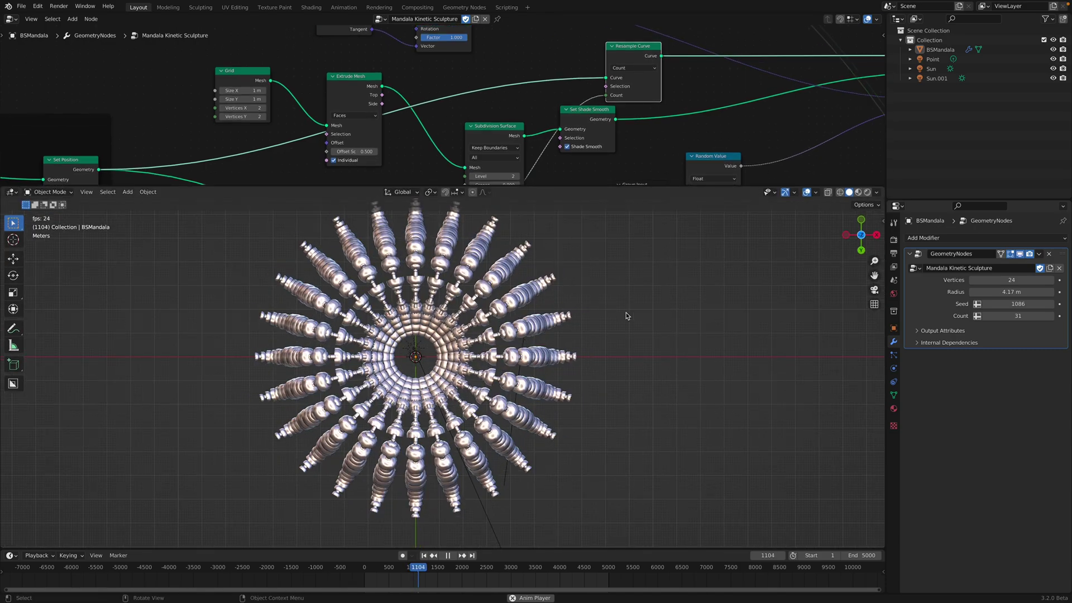
middle_click_drag(626, 316, 693, 291)
left_click(807, 192)
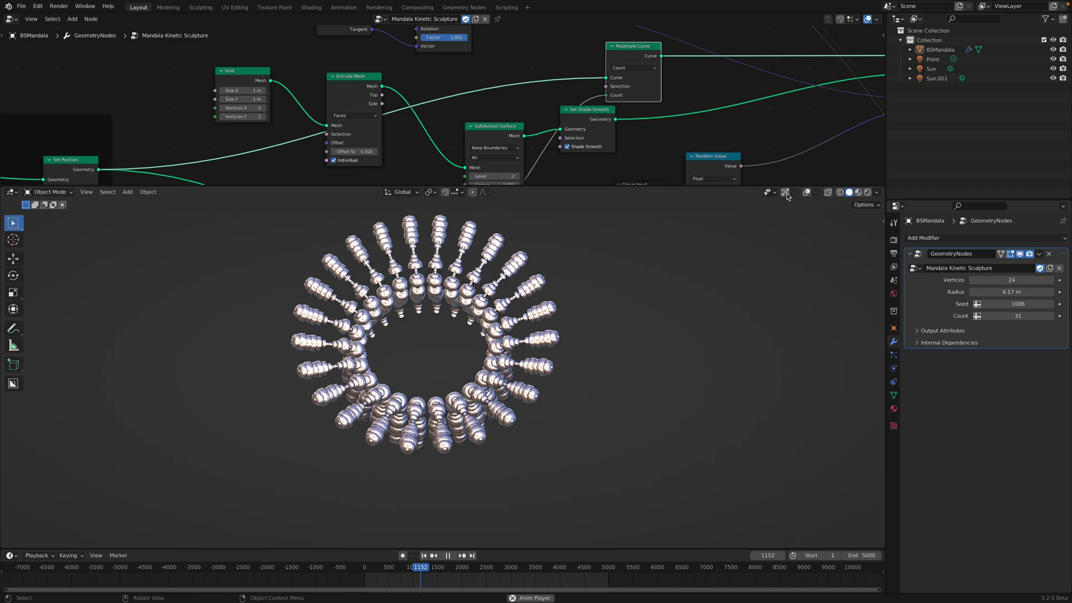
Enlarge the node editor and reposition the upper Circular Array, Group Input and Instance on Points nodes
scroll(615, 132, "down", 3)
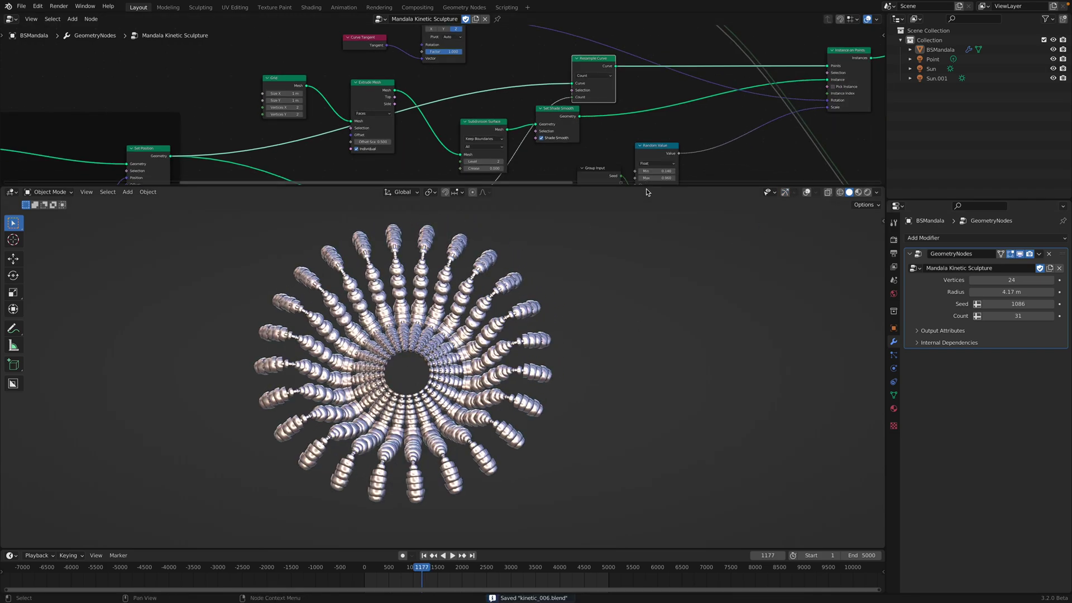
left_click_drag(645, 186, 615, 331)
middle_click_drag(804, 215, 411, 274)
scroll(512, 216, "up", 3)
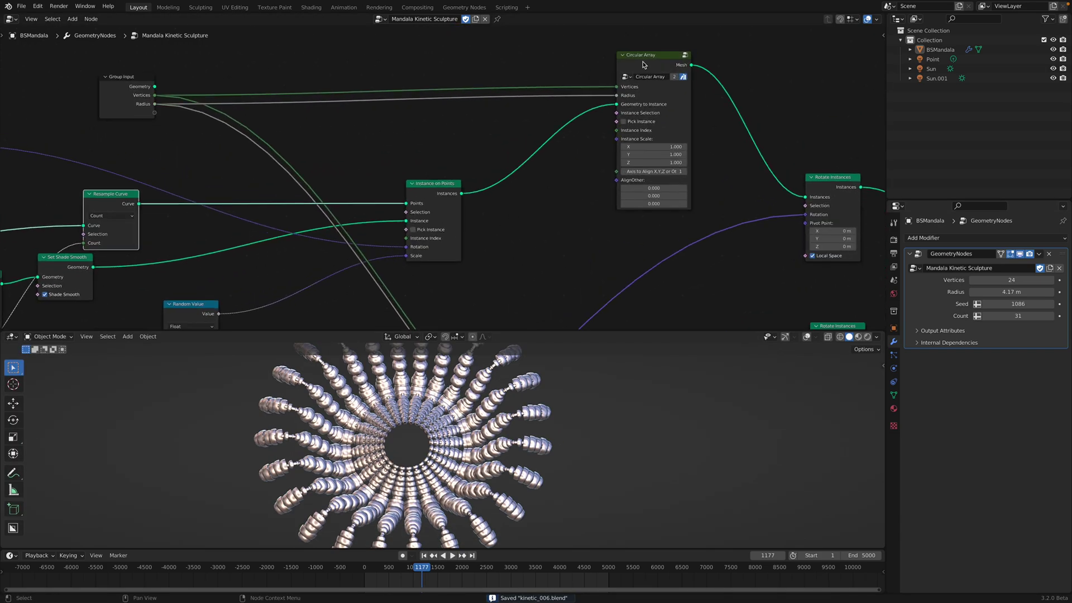
left_click_drag(644, 65, 637, 74)
scroll(612, 156, "left", 1, "ctrl")
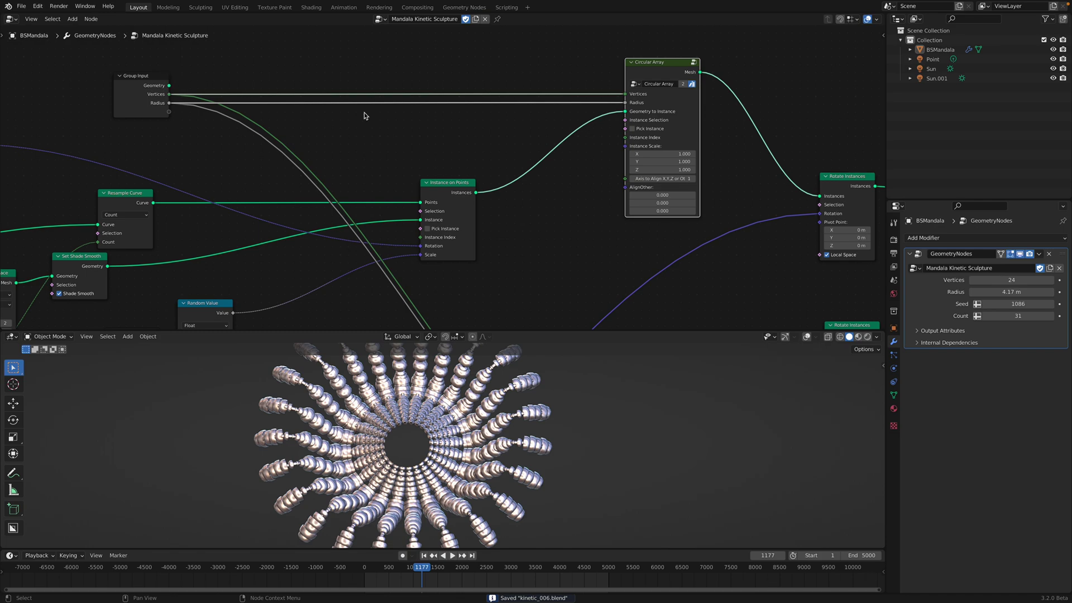
left_click_drag(160, 78, 172, 70)
scroll(454, 174, "down", 1)
middle_click_drag(514, 182, 521, 165)
left_click_drag(459, 167, 457, 166)
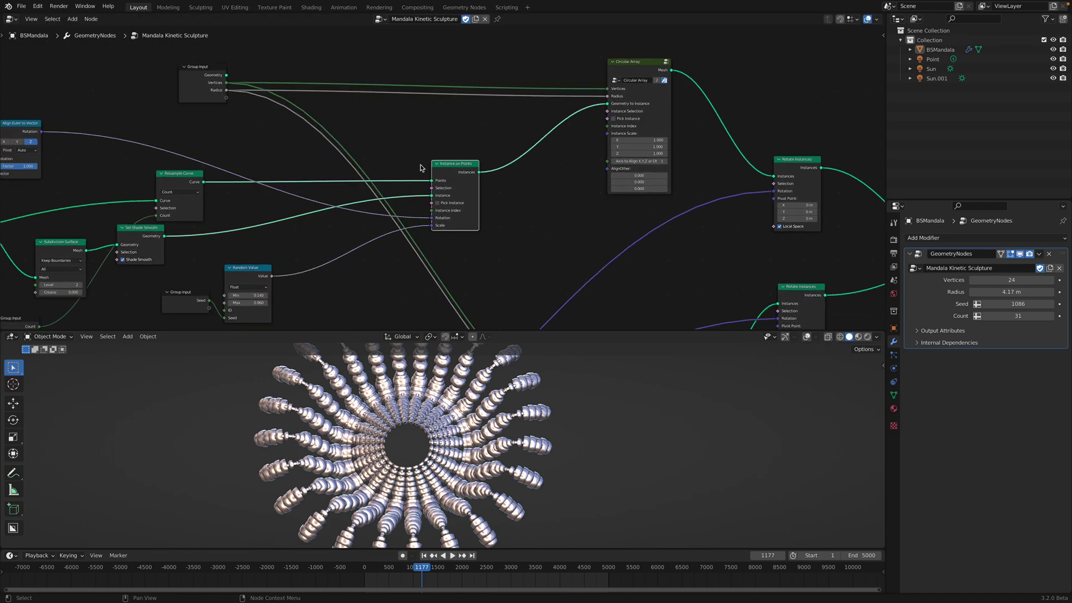
Move the Resample Curve node slightly closer to the Instance on Points node
middle_click_drag(421, 168, 571, 148)
scroll(571, 147, "up", 2)
middle_click_drag(503, 429, 509, 407)
middle_click_drag(391, 186, 402, 190)
scroll(410, 184, "up", 1)
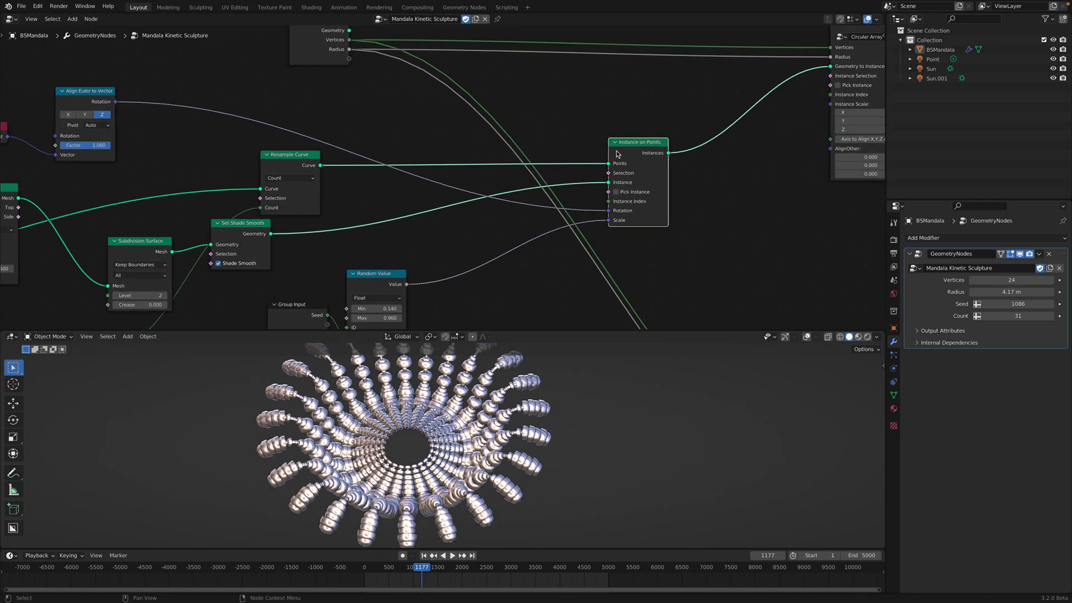
scroll(476, 161, "up", 2)
left_click_drag(263, 156, 287, 151)
middle_click_drag(270, 168, 386, 173)
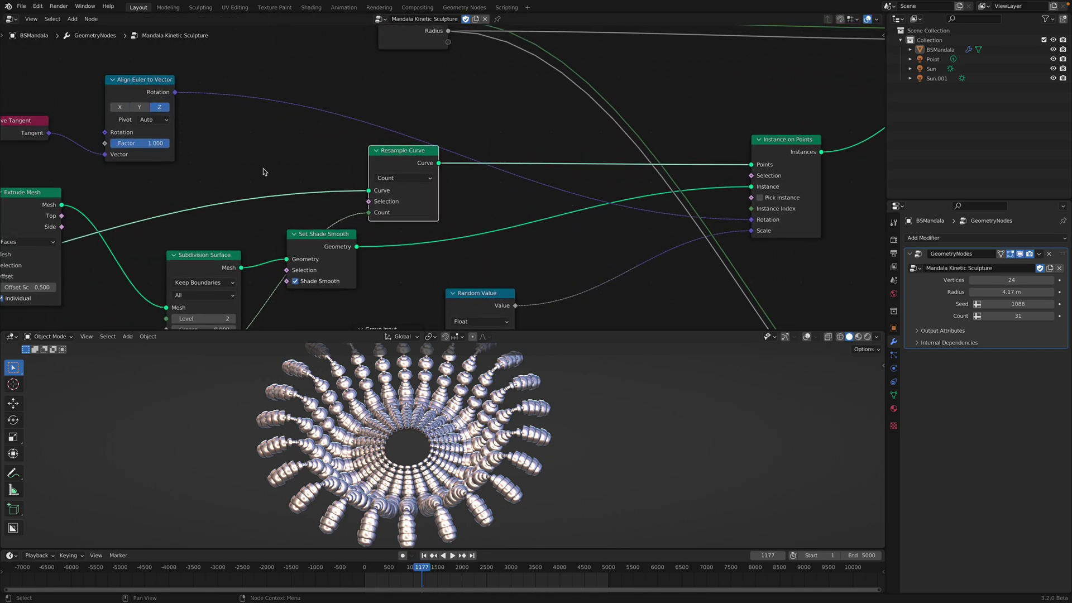
Move the Align Euler to Vector and Curve Tangent nodes closer to the Instance on Points node and save the file
left_click(168, 82)
left_click_drag(164, 70, 247, 61)
middle_click_drag(74, 103, 251, 122)
left_click_drag(194, 138, 328, 98)
left_click_drag(421, 78, 469, 70)
middle_click_drag(453, 95, 348, 103)
scroll(445, 163, "down", 5)
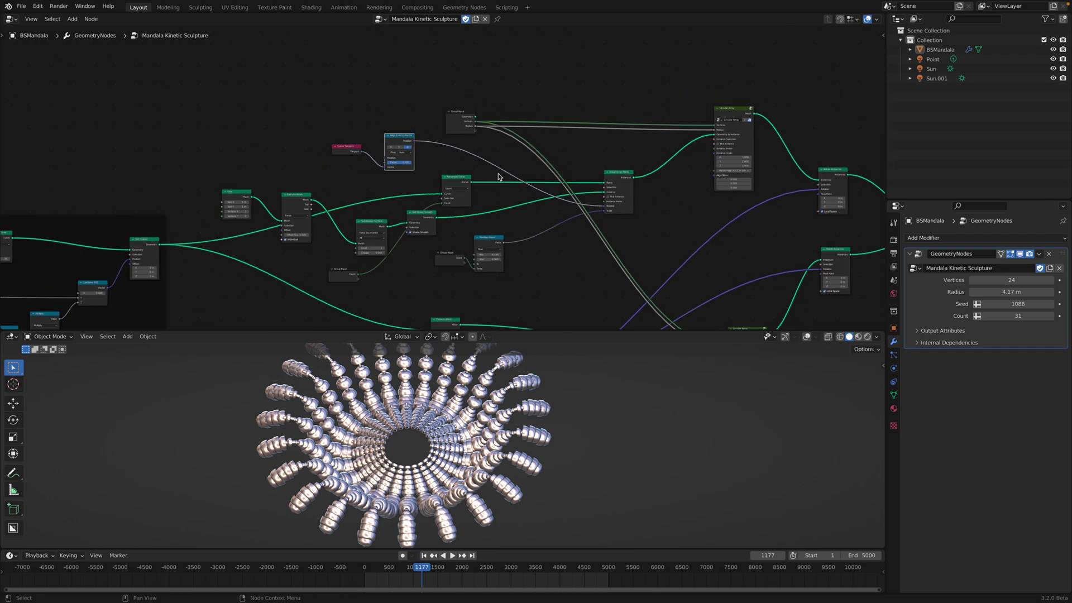
key("ctrl+s")
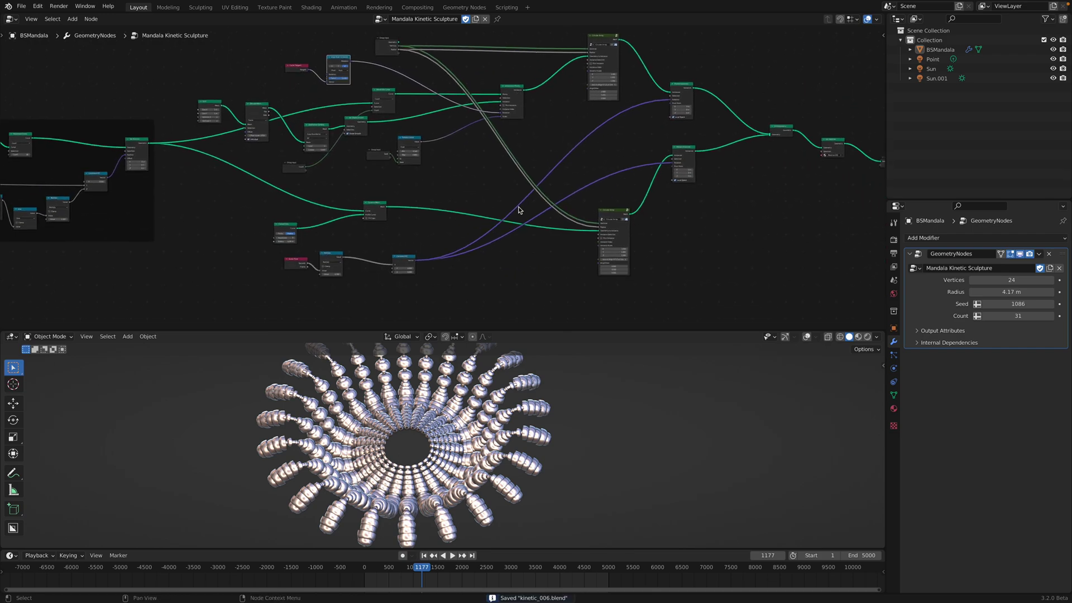
Nudge the lower Circular Array node, enlarge the 3D viewport and preview the animation
left_click_drag(617, 214, 613, 207)
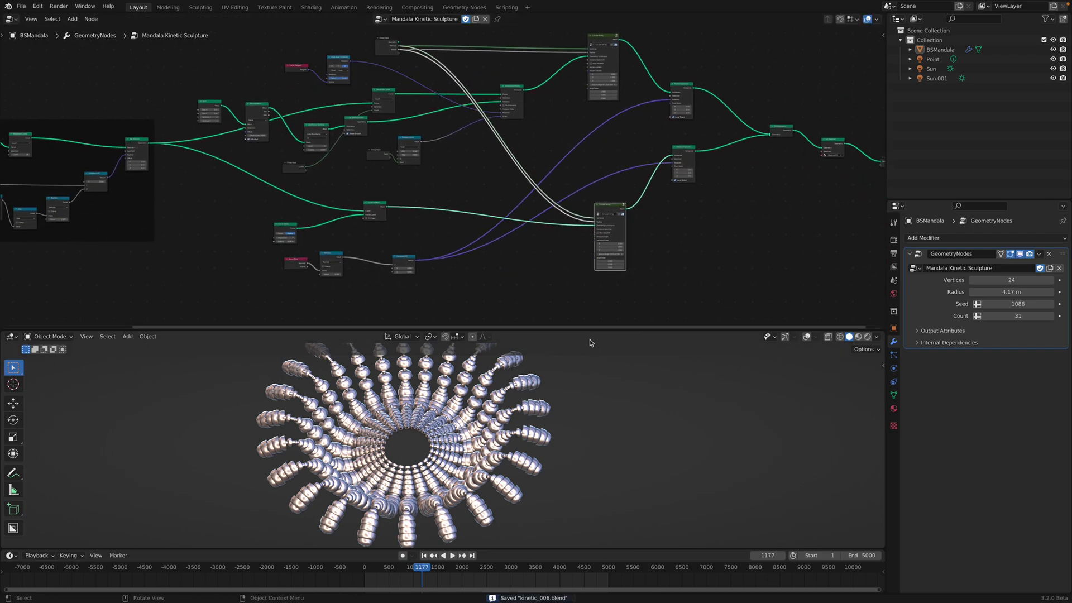
left_click_drag(589, 329, 589, 226)
key("space")
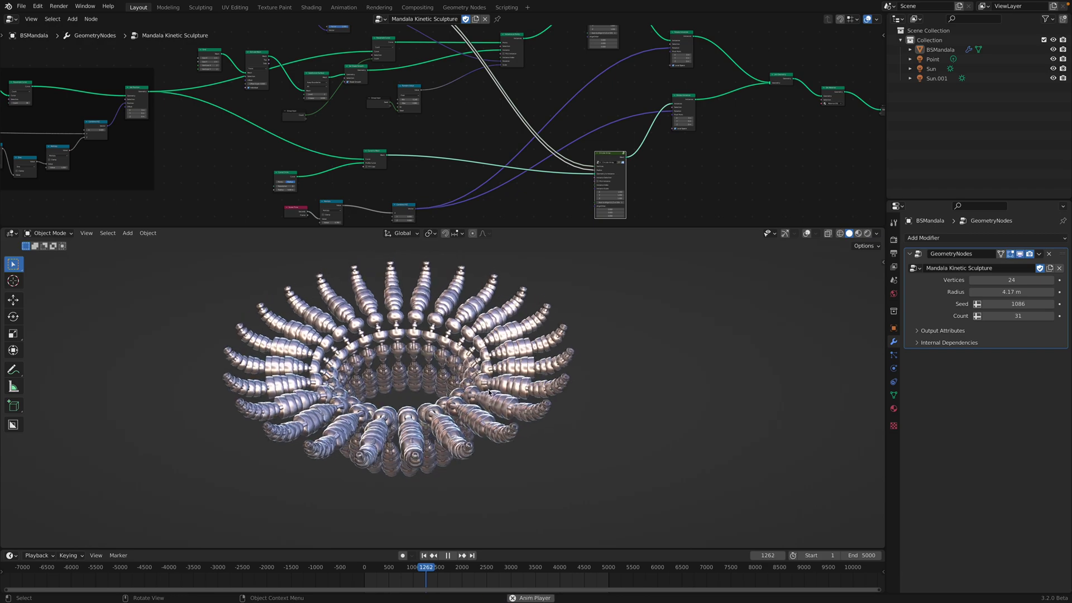
key("space")
Duplicate the mandala and place the copy beside the original along the global X axis
scroll(397, 381, "down", 3)
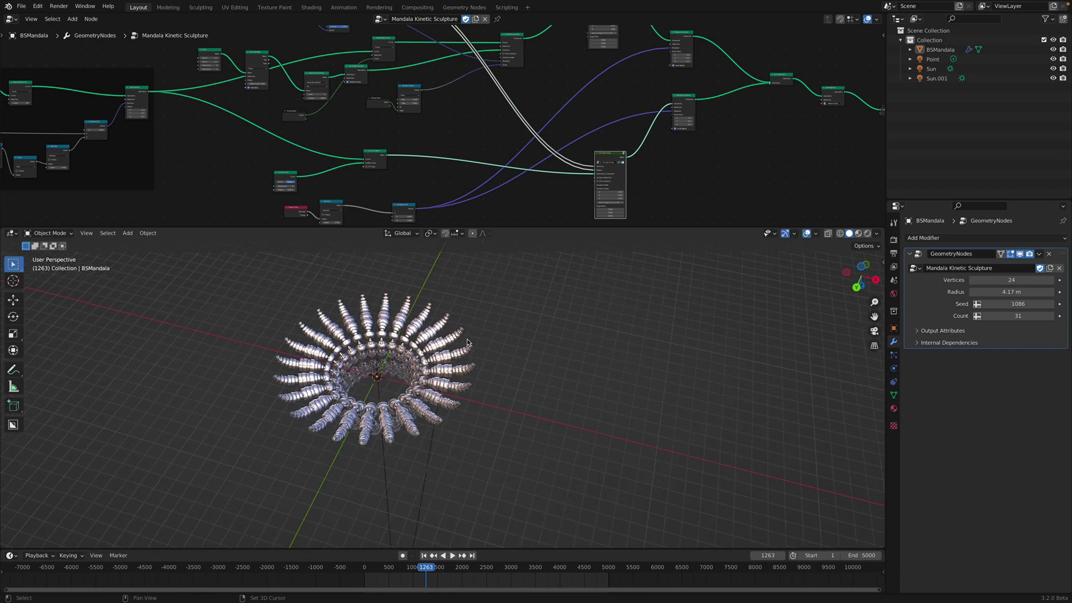
key("shift+d")
key("x")
left_click(659, 388)
middle_click_drag(659, 388, 685, 368)
left_click(715, 308)
Set the copy's Vertices to 15, Radius to 2.46 m, Seed to 1328 and Count to 17
left_click_drag(1017, 292, 1005, 283)
middle_click_drag(725, 325, 734, 341)
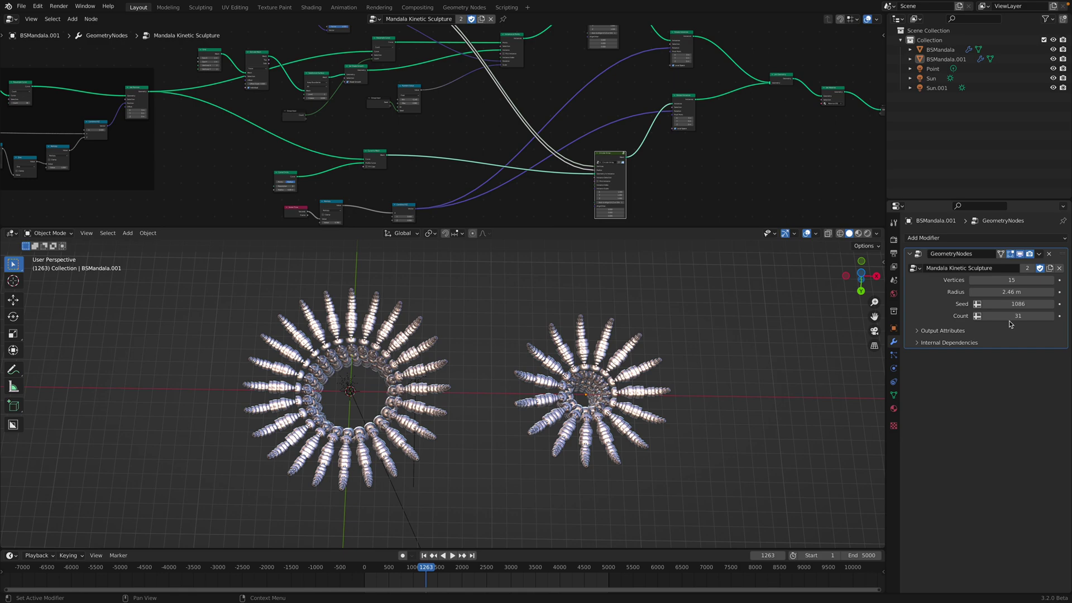
mouse_move(1011, 305)
left_mouse_down()
mouse_move(1025, 305)
mouse_move(1008, 316)
left_mouse_up()
Duplicate the small mandala along the global X axis and place the copy on the other side of the original
left_click(586, 369)
scroll(592, 372, "down", 2)
key("shift+d")
key("x")
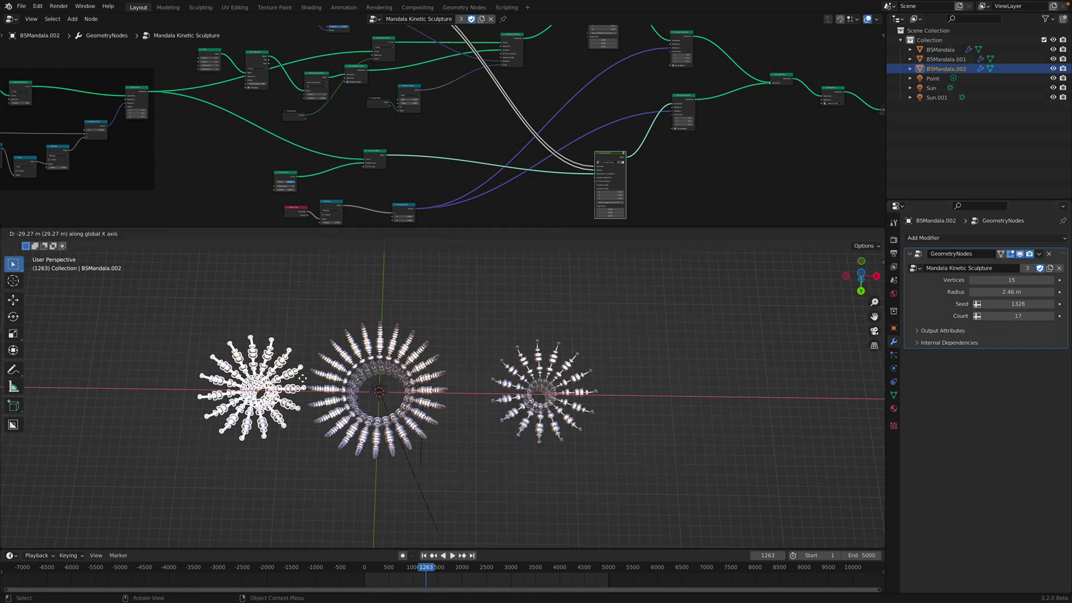
left_click(258, 375)
middle_click_drag(258, 375, 289, 369, "shift")
scroll(290, 370, "up", 1)
Set the second copy's Vertices to 45, Radius to 4.59 m, Seed to 1498 and Count to 143
mouse_move(982, 289)
left_mouse_down()
mouse_move(1027, 294)
mouse_move(1003, 303)
mouse_move(1029, 316)
left_mouse_up()
middle_click_drag(444, 332, 491, 335, "shift")
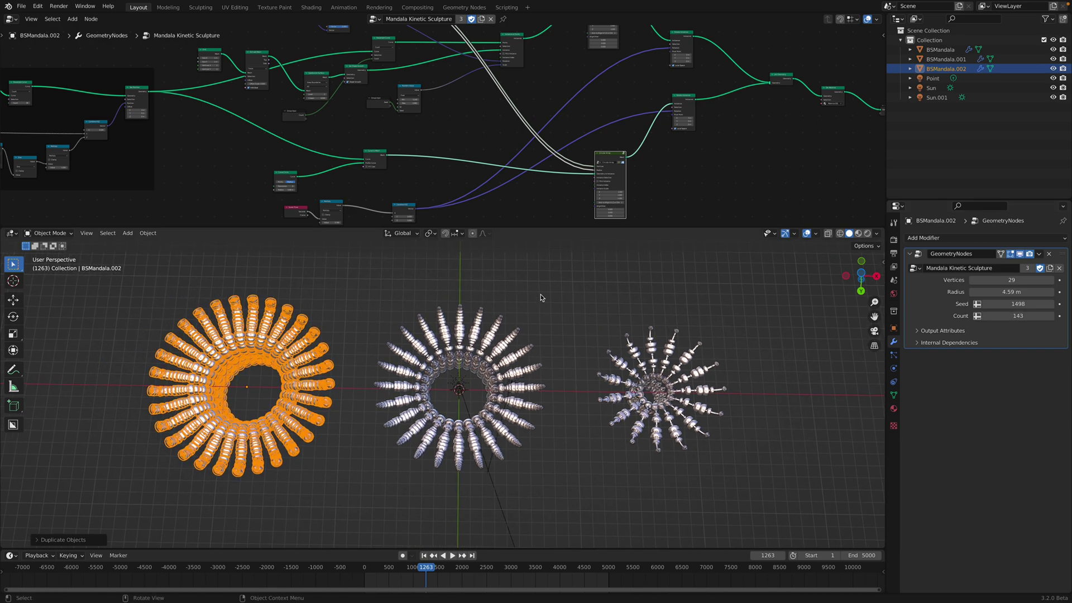
left_click_drag(1012, 280, 1022, 280)
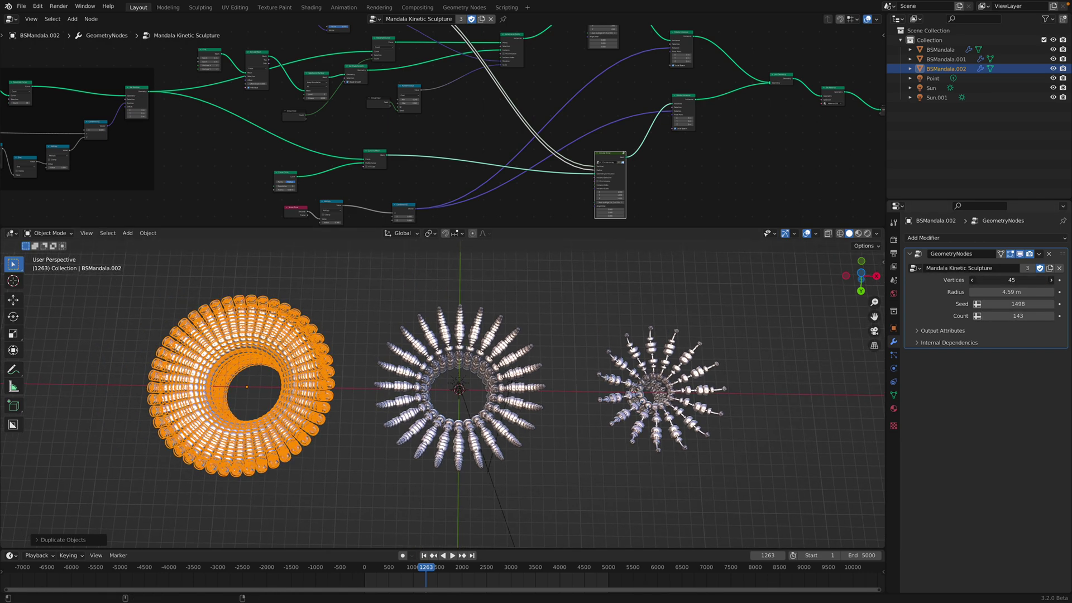
left_click(361, 290)
Enlarge the node editor and move the Curve Line node farther from the Resample Curve node
left_click_drag(322, 230, 322, 252)
scroll(441, 165, "up", 6)
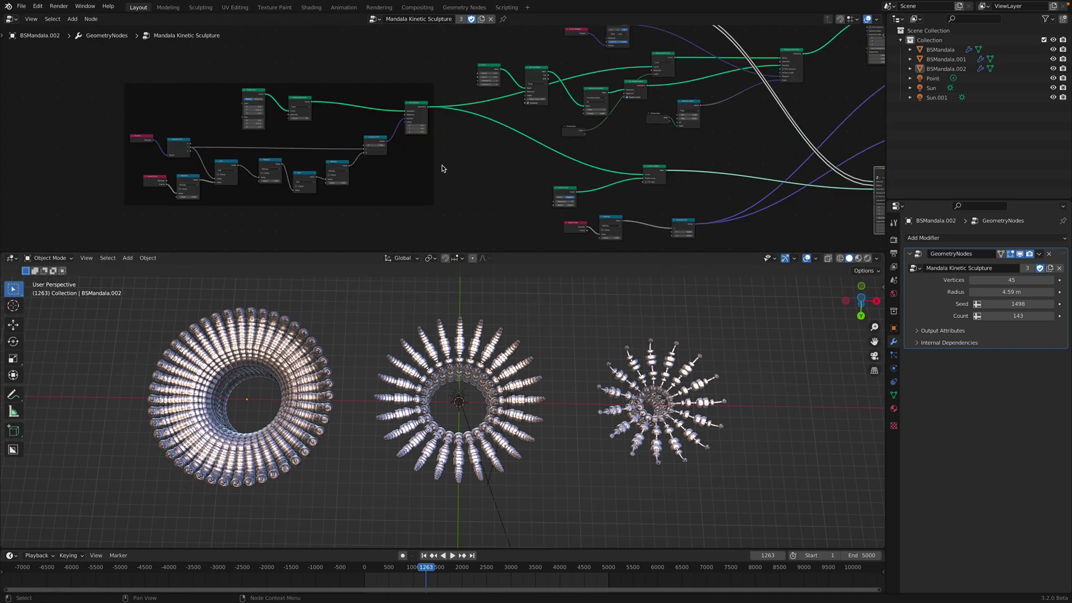
scroll(260, 143, "up", 2)
middle_click_drag(263, 140, 318, 161)
left_click_drag(235, 72, 181, 70)
key("shift+a")
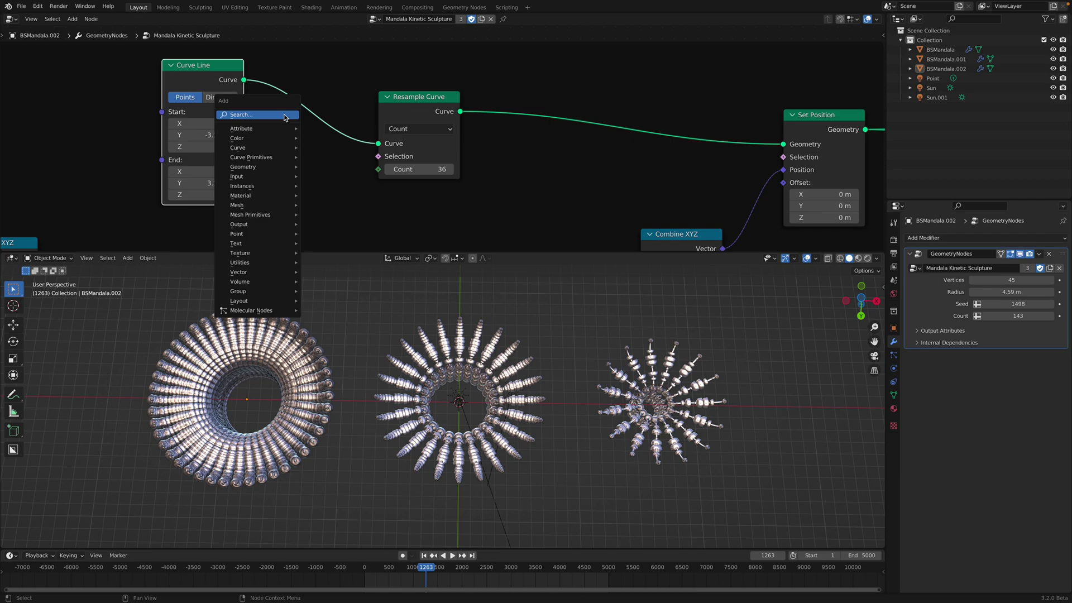
key("Escape")
Try a start Y of about -1.94 m on the Curve Line node and cancel the change
mouse_move(199, 134)
left_mouse_down()
mouse_move(165, 134)
mouse_move(208, 135)
left_mouse_up()
key("Escape")
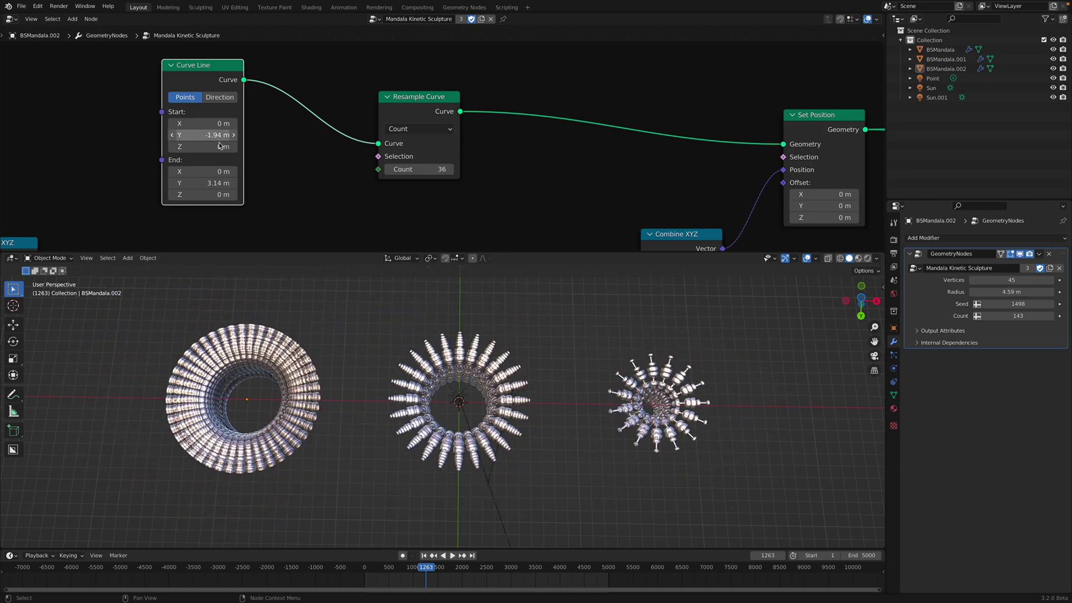
key("Escape")
Try an end Y of 22.3 m on the Curve Line node, play the animation and undo the change
mouse_move(212, 182)
left_mouse_down()
mouse_move(271, 181)
mouse_move(262, 181)
left_mouse_up()
middle_click_drag(519, 399, 530, 307)
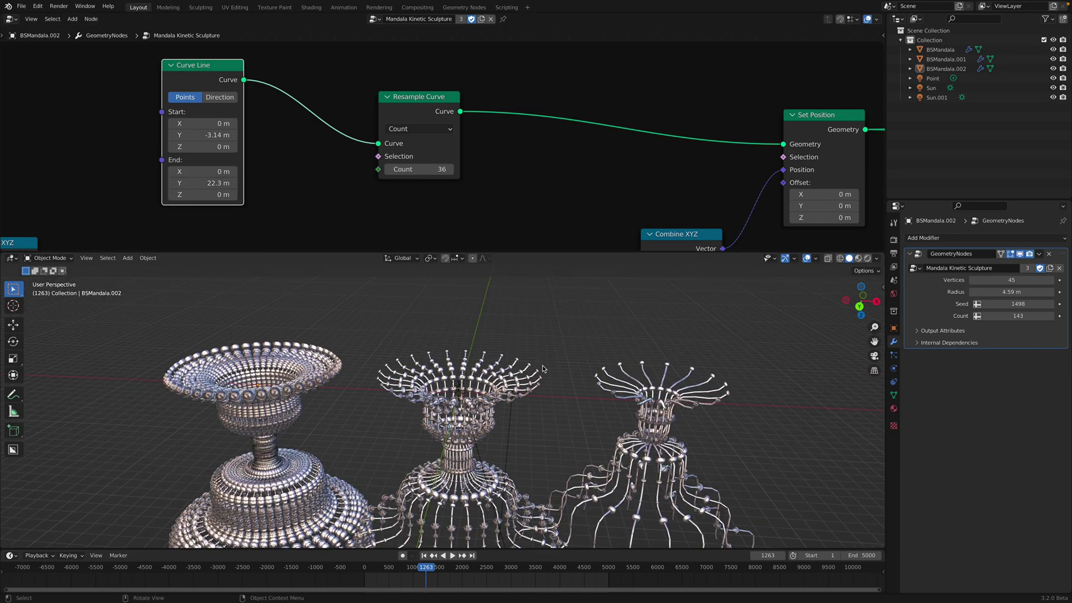
scroll(540, 366, "down", 3)
key("space")
key("ctrl+z")
mouse_move(540, 363)
middle_mouse_down()
mouse_move(546, 393)
mouse_move(529, 440)
middle_mouse_up()
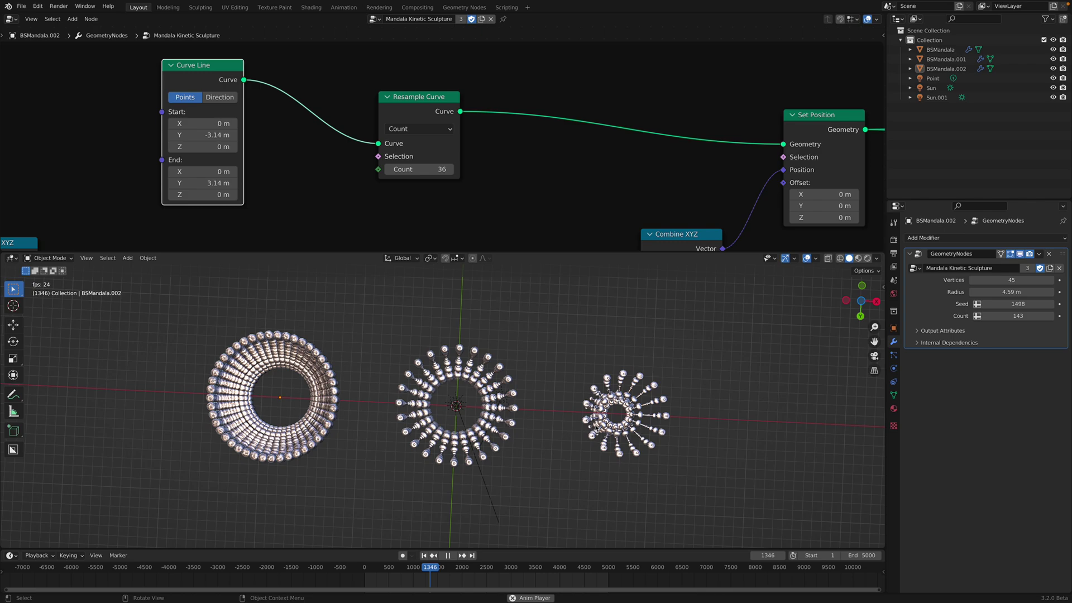
key("space")
Switch to the bottom orthographic view and set the smallest mandala's Vertices to 7
left_click(645, 413)
left_click(847, 300)
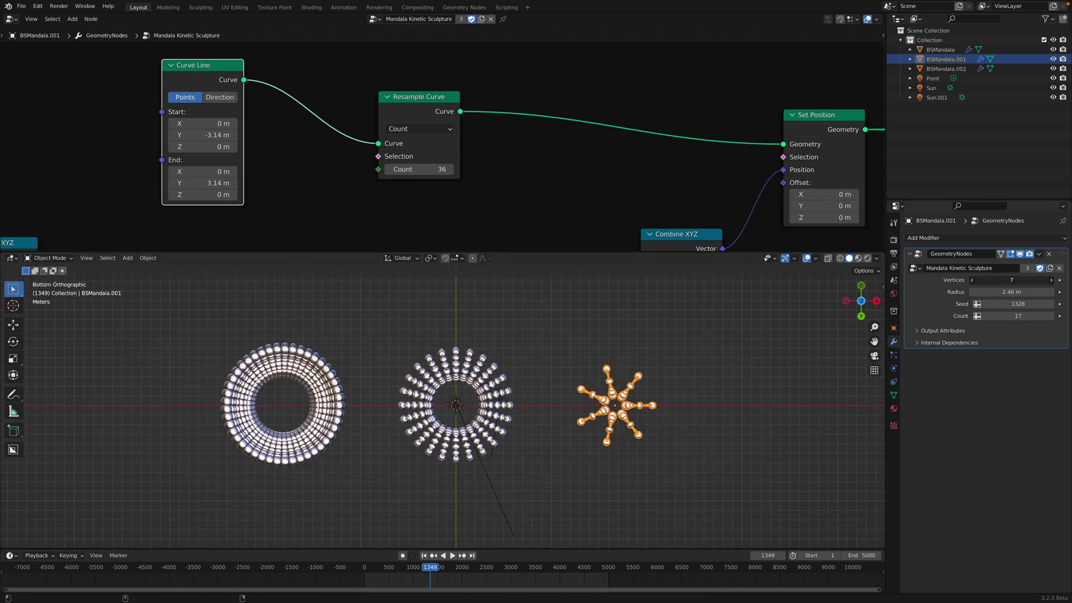
left_click(476, 369)
Set the second copy's Vertices to 27 and its Radius to about 3.37 m
left_click(326, 377)
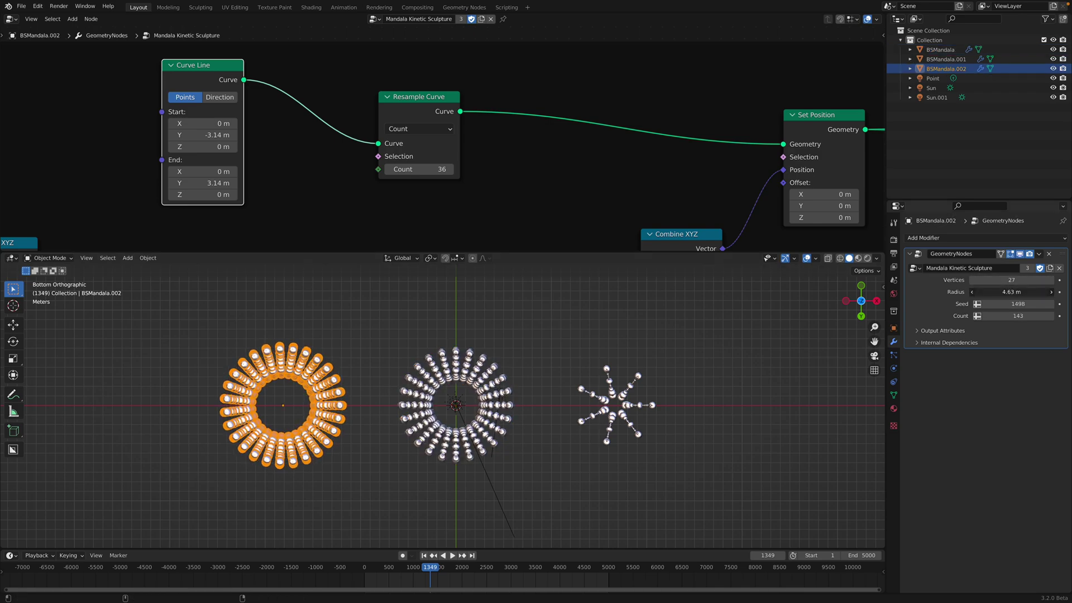
left_click_drag(1012, 291, 1030, 291)
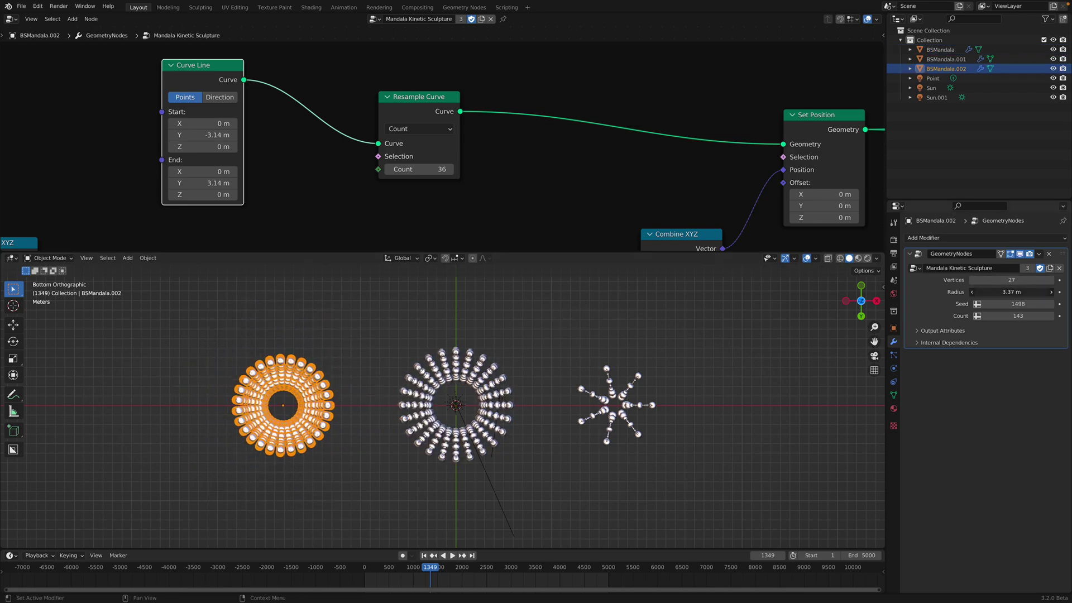
Preview the animation of all three mandalas from an angled perspective view
left_click(684, 403)
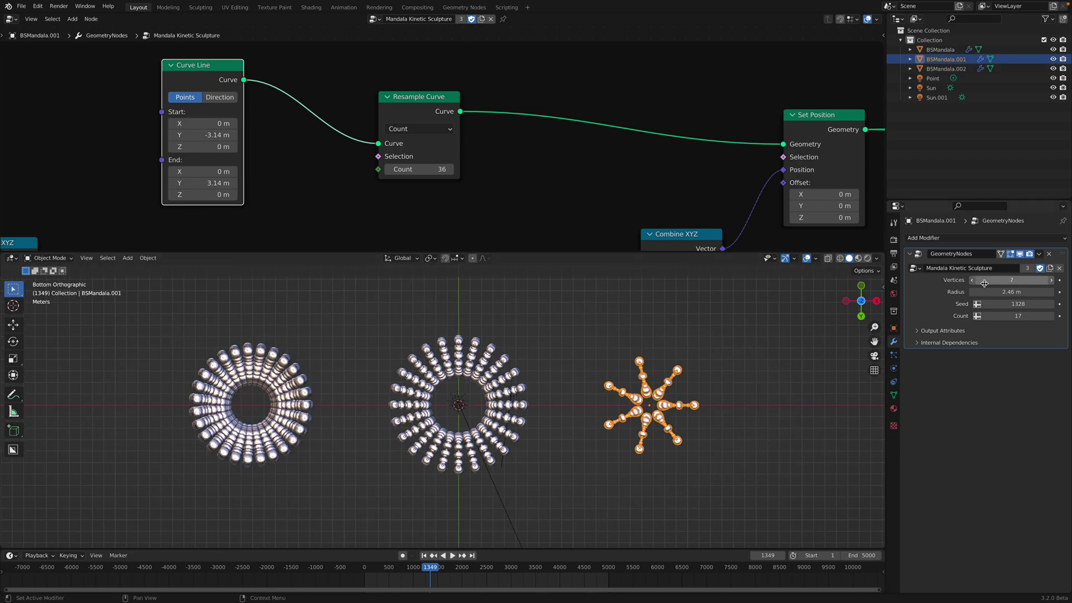
mouse_move(1012, 279)
left_mouse_down()
mouse_move(1025, 280)
mouse_move(1011, 280)
left_mouse_up()
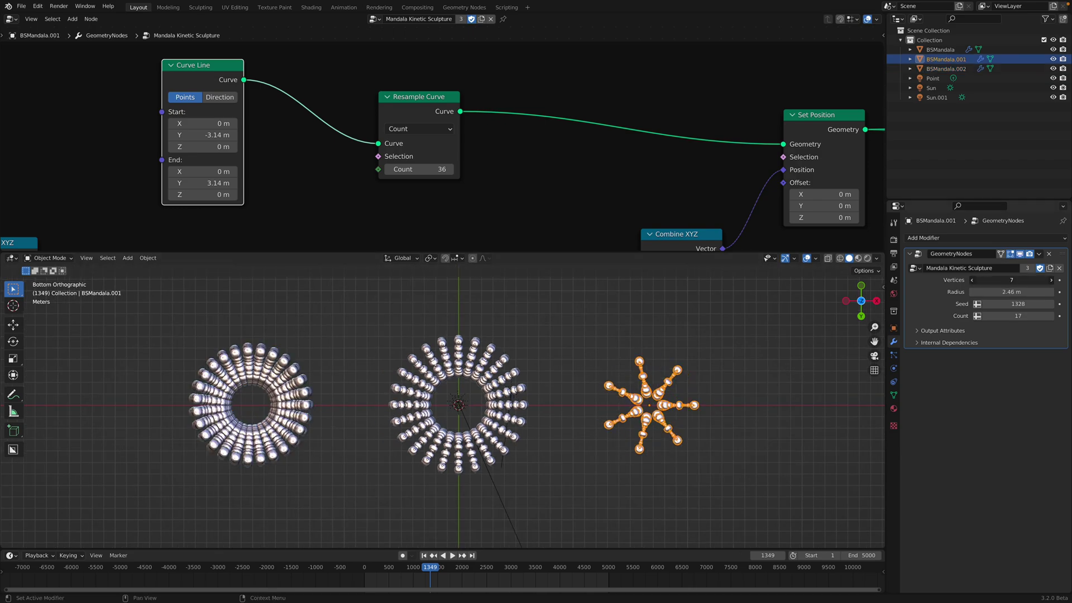
left_click(710, 426)
key("space")
mouse_move(711, 425)
middle_mouse_down()
mouse_move(701, 344)
mouse_move(565, 426)
mouse_move(589, 442)
mouse_move(516, 368)
mouse_move(511, 388)
mouse_move(568, 398)
middle_mouse_up()
key("space")
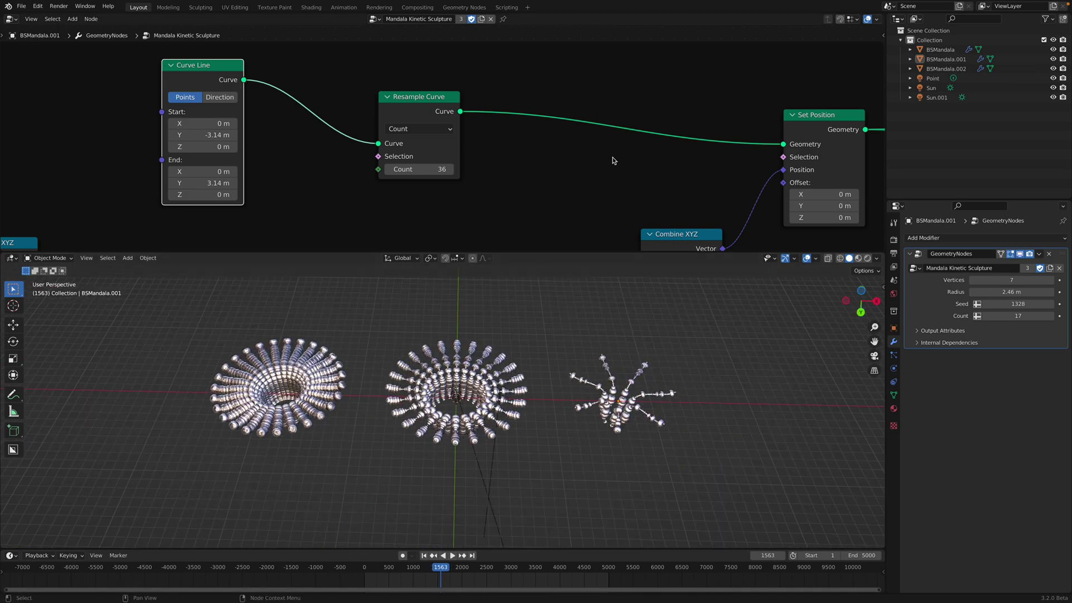
Insert a Circular Array node between Set Material and Group Output and set its Radius to about 10.9 m
scroll(616, 160, "down", 6)
middle_click_drag(827, 114, 344, 88)
scroll(585, 156, "up", 5)
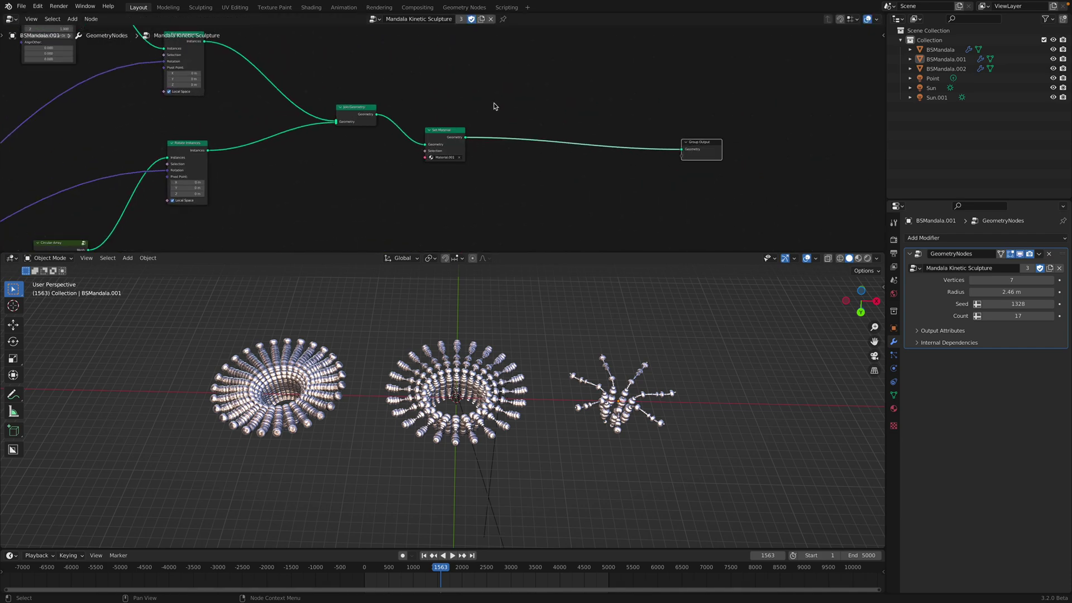
key("shift+a")
left_click(546, 187)
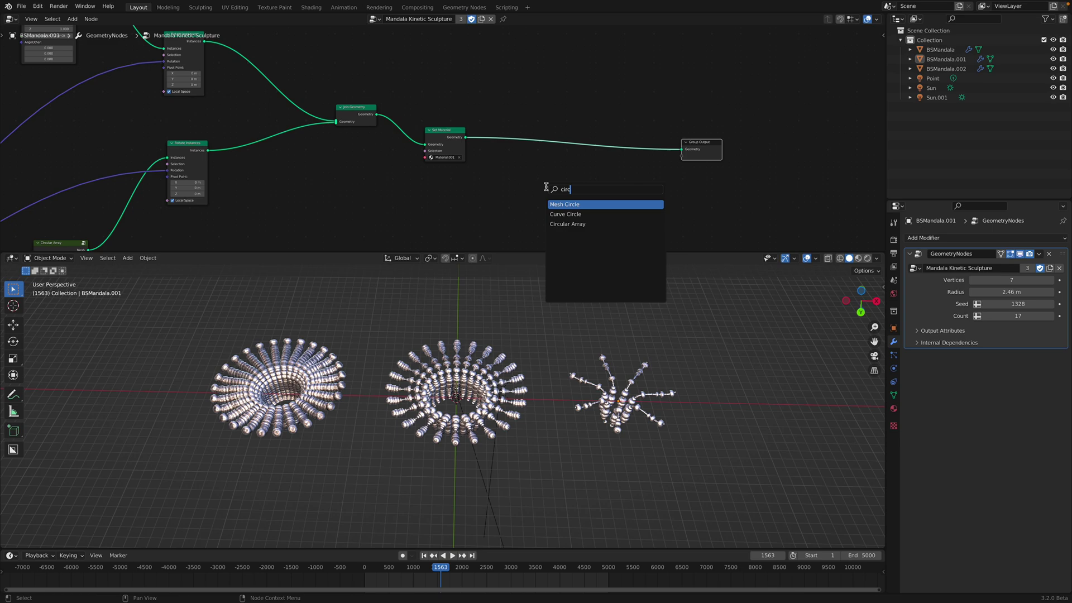
key("Return")
left_click(537, 173)
middle_click_drag(541, 177, 545, 137)
scroll(545, 138, "up", 3)
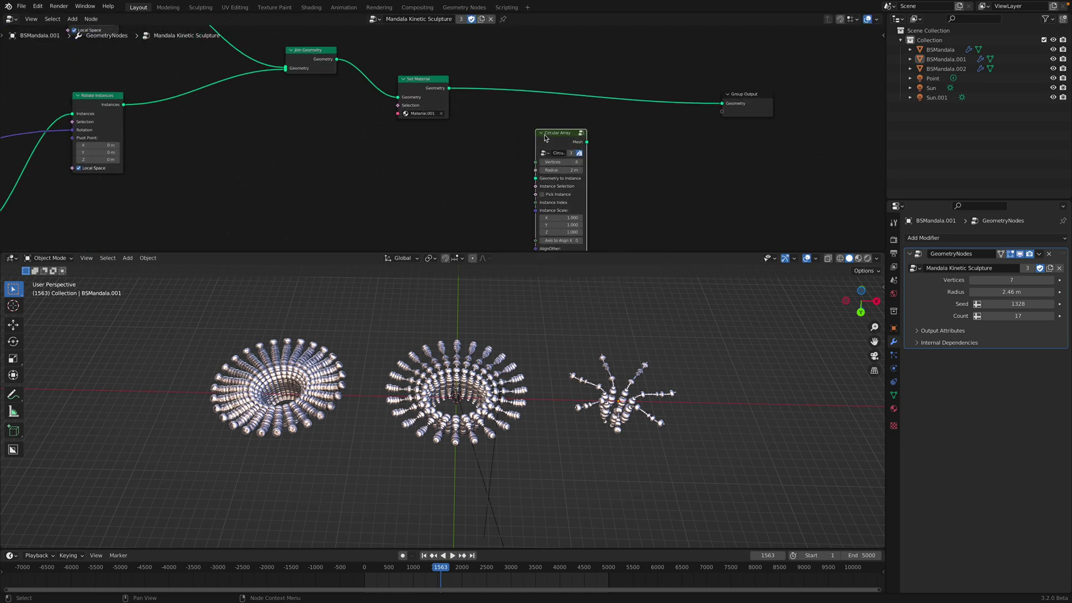
left_click_drag(563, 140, 555, 98)
middle_click_drag(607, 314, 603, 290)
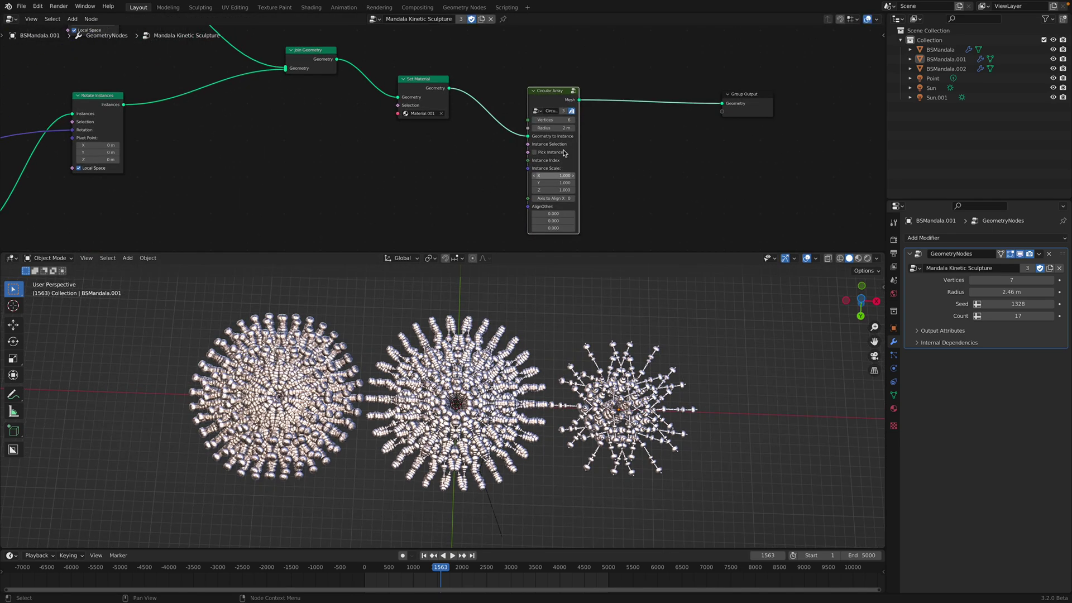
left_click_drag(552, 128, 630, 128)
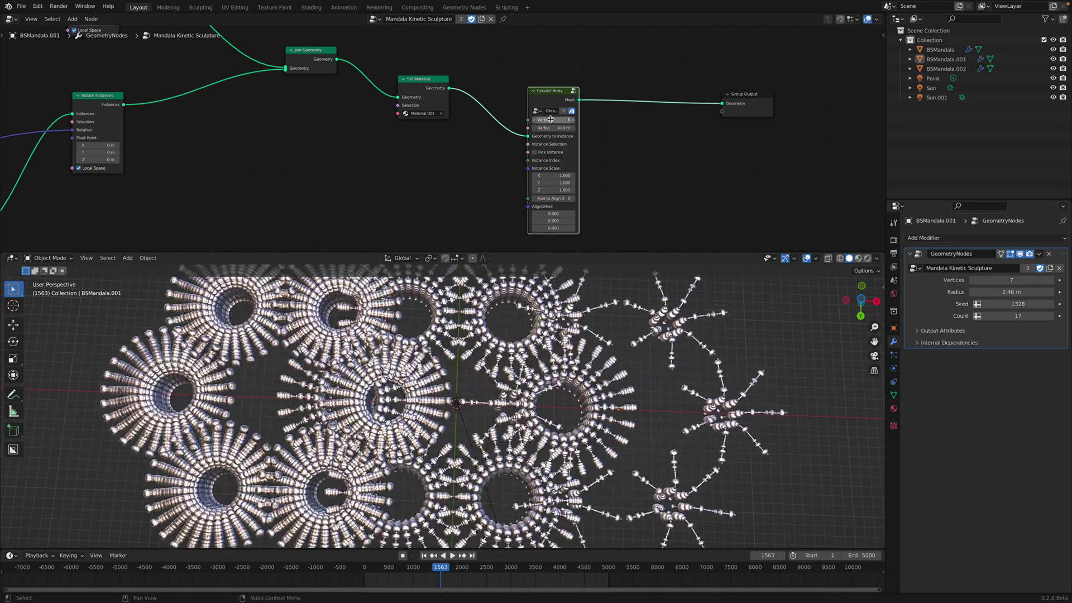
Connect a Random Value node to the Circular Array's Instance Scale and lower its Min and Max values
left_click_drag(552, 172, 448, 162)
key("Return")
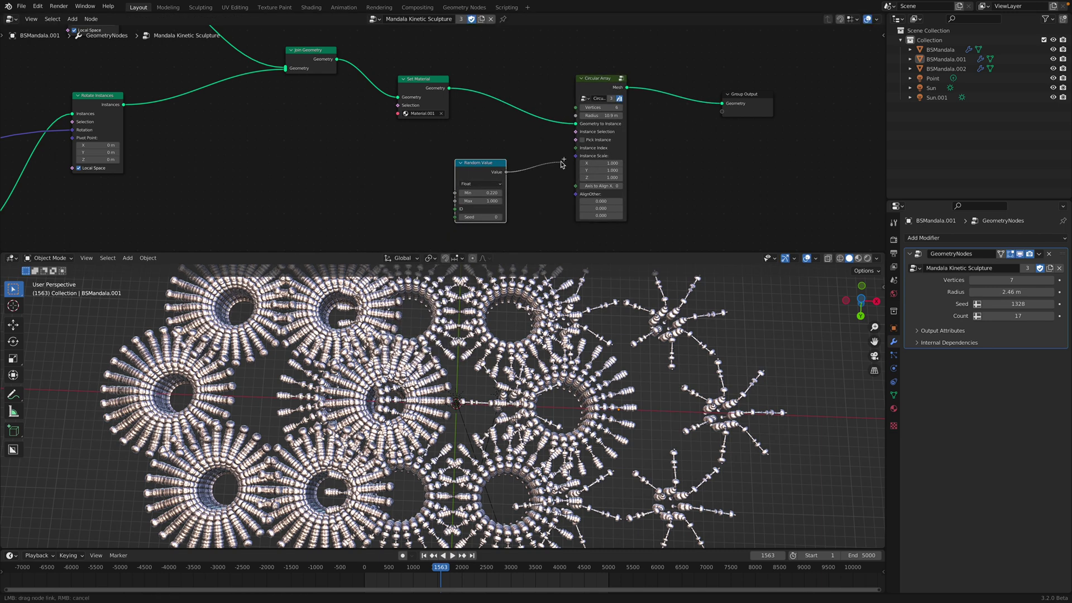
left_click_drag(576, 160, 576, 157)
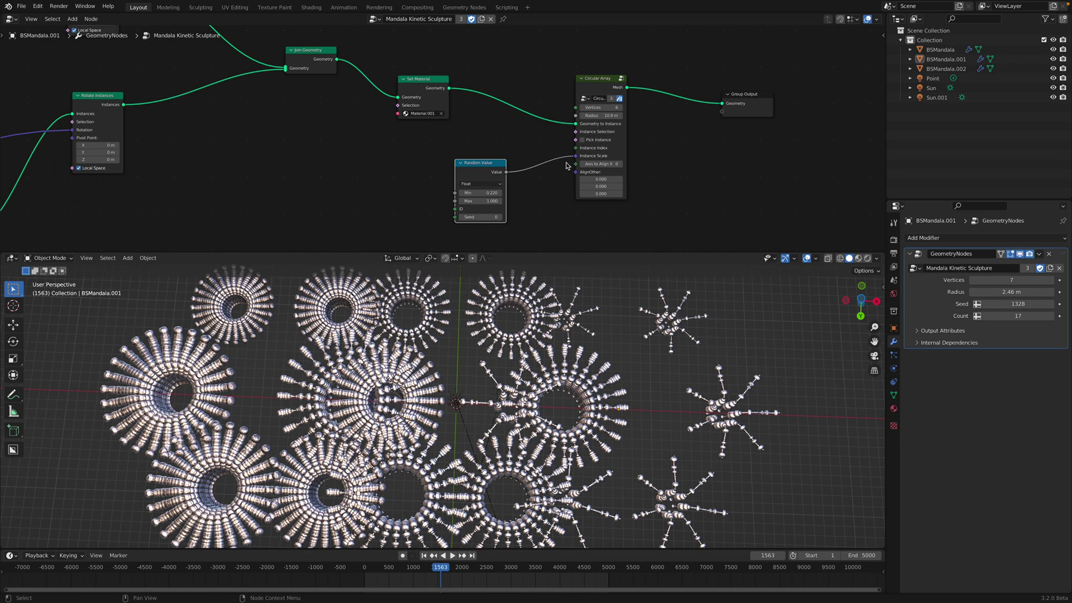
mouse_move(485, 194)
left_mouse_down()
mouse_move(495, 201)
mouse_move(481, 201)
left_mouse_up()
Play the animation of the arrayed mandalas, viewing them from a tilted angle, and stop playback
left_click(525, 394)
scroll(549, 387, "down", 3)
key("space")
middle_click_drag(549, 387, 536, 304)
scroll(527, 373, "up", 2)
middle_click_drag(527, 373, 536, 418)
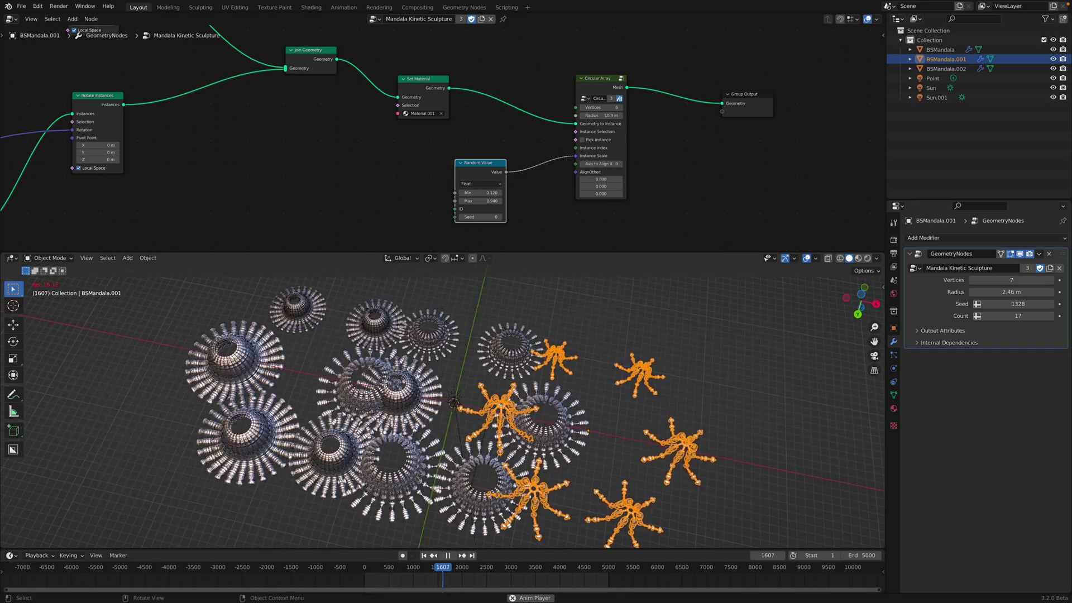
key("space")
Delete the Circular Array and Random Value nodes, and reconnect Set Material directly to a closer Group Output
left_click(601, 79)
key("x")
left_click(479, 163)
key("x")
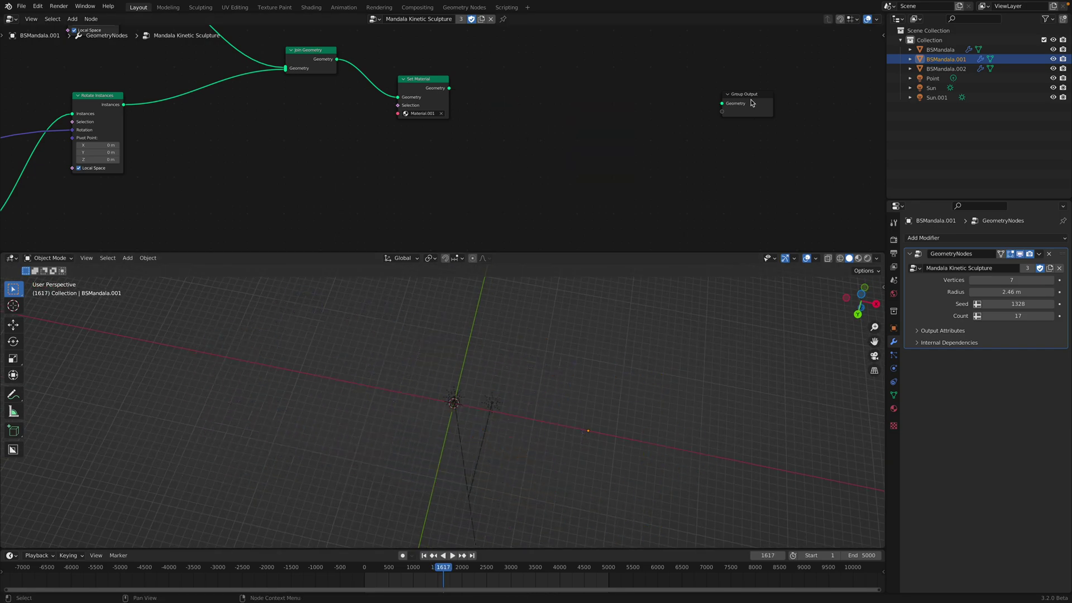
left_click_drag(742, 94, 555, 88)
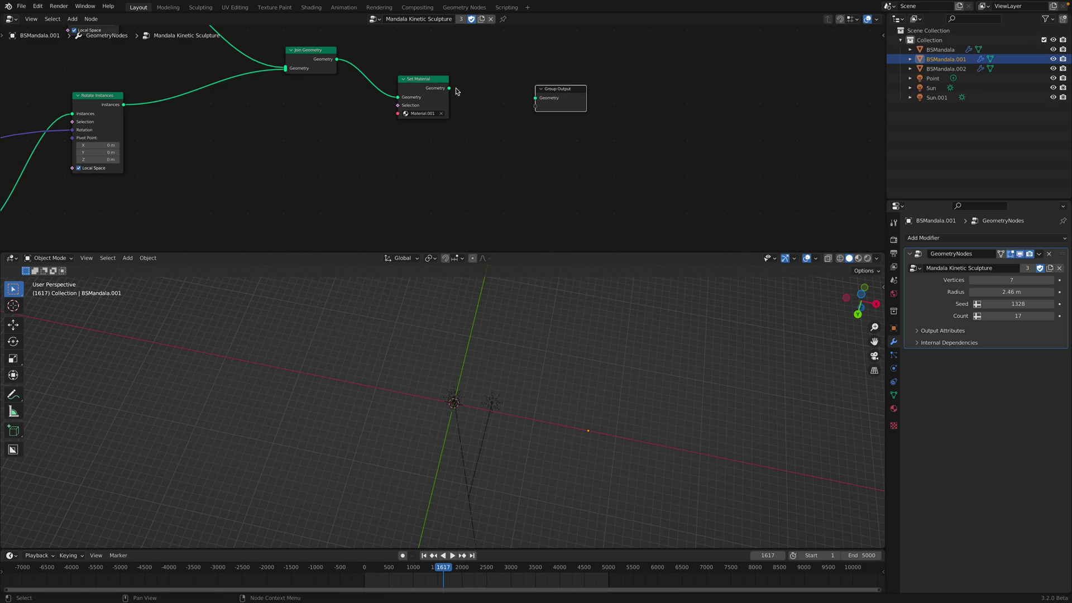
left_click_drag(535, 99, 449, 88)
Play the animation of the three original mandalas in a closer, nearly face-on view
scroll(504, 91, "down", 1)
middle_click_drag(581, 397, 614, 410)
scroll(624, 400, "up", 1)
left_click(627, 400)
key("space")
scroll(608, 351, "up", 3)
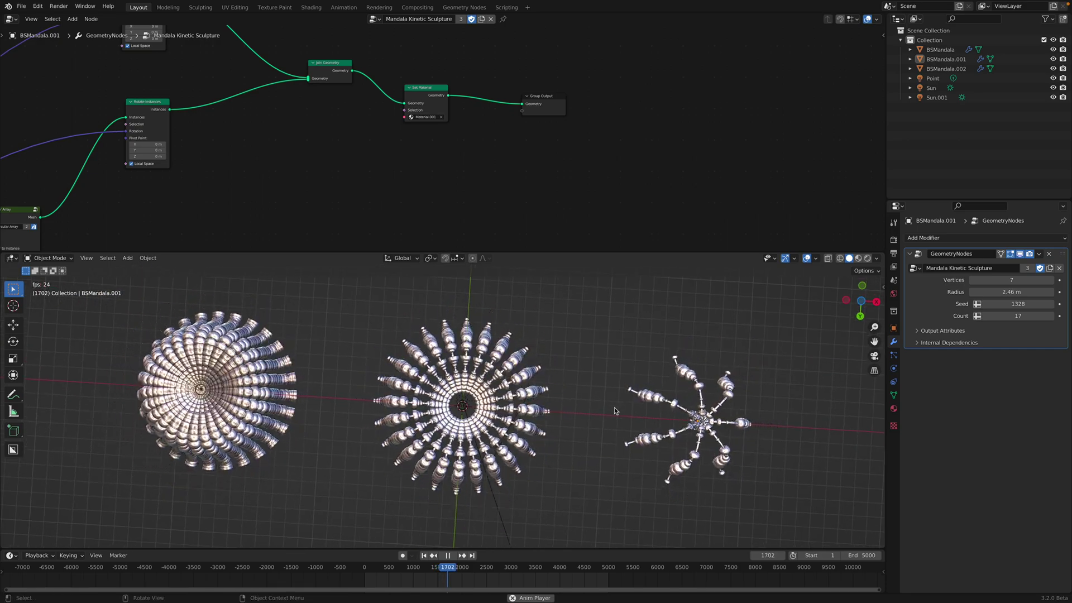
mouse_move(860, 7)
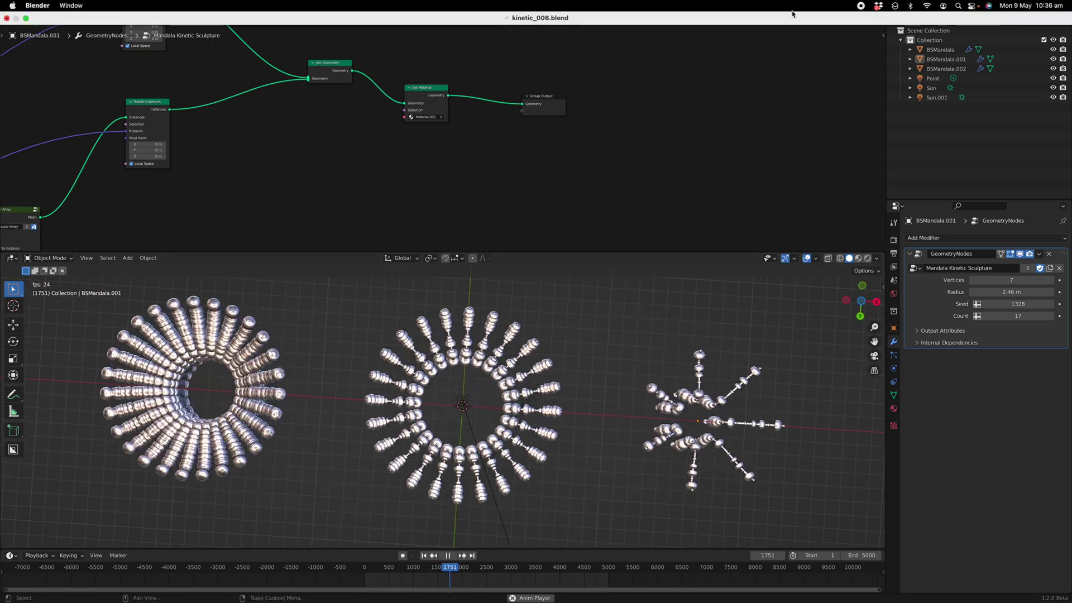